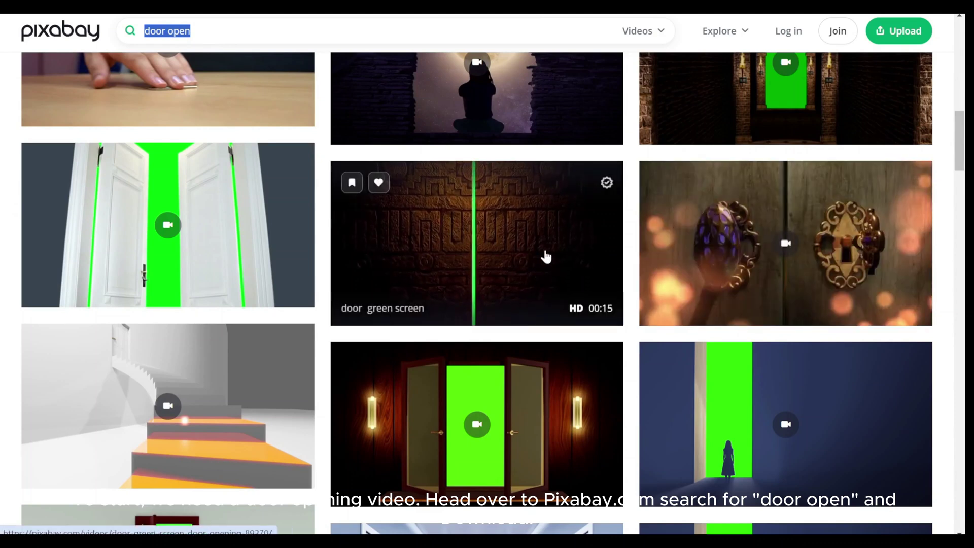
- Download the Pixabay door green-screen video at 960×540
{"action": "left_click", "coordinate": [546, 257]}
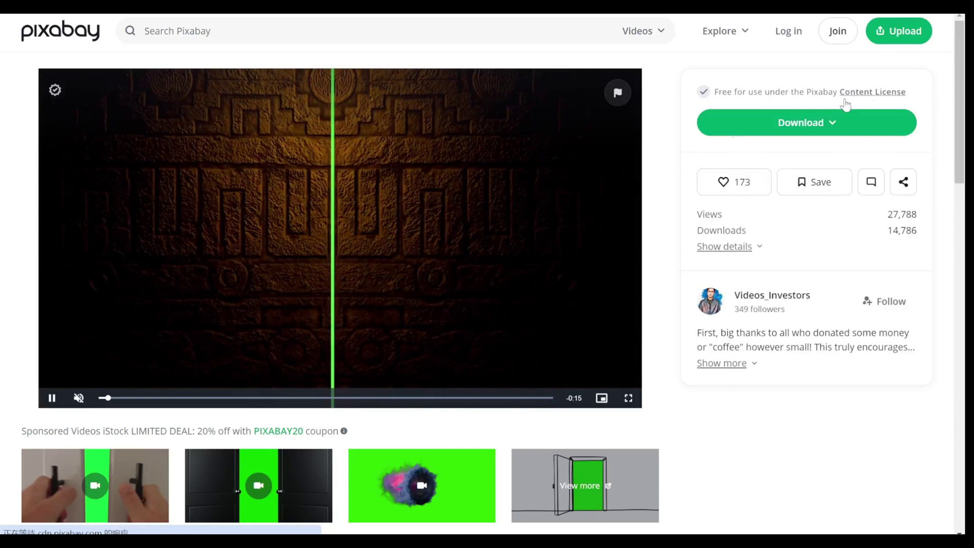
{"action": "left_click", "coordinate": [816, 120]}
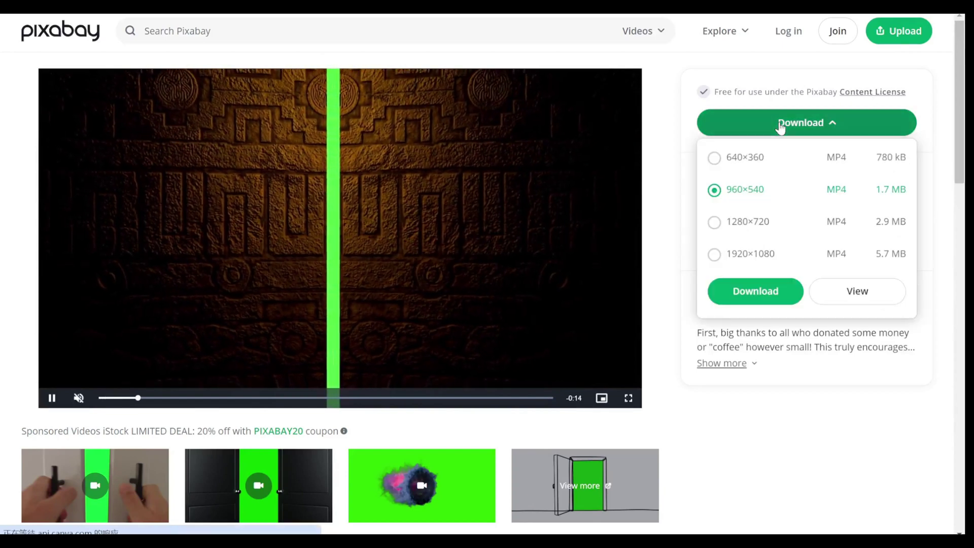
{"action": "left_click", "coordinate": [750, 290]}
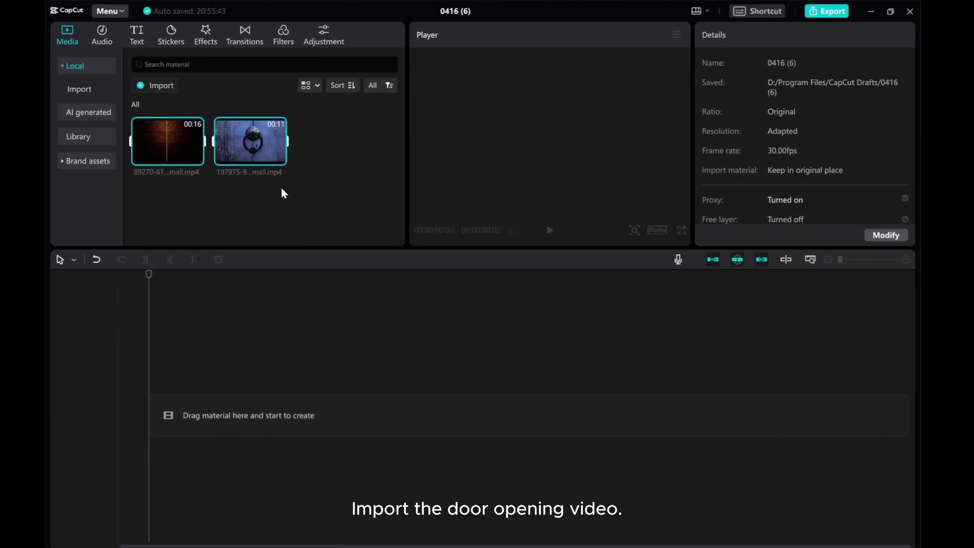
- Add both clips to the timeline, delete the knocker clip, and cue the door clip at 05:11
{"action": "left_click_drag", "start_coordinate": [166, 142], "coordinate": [151, 416]}
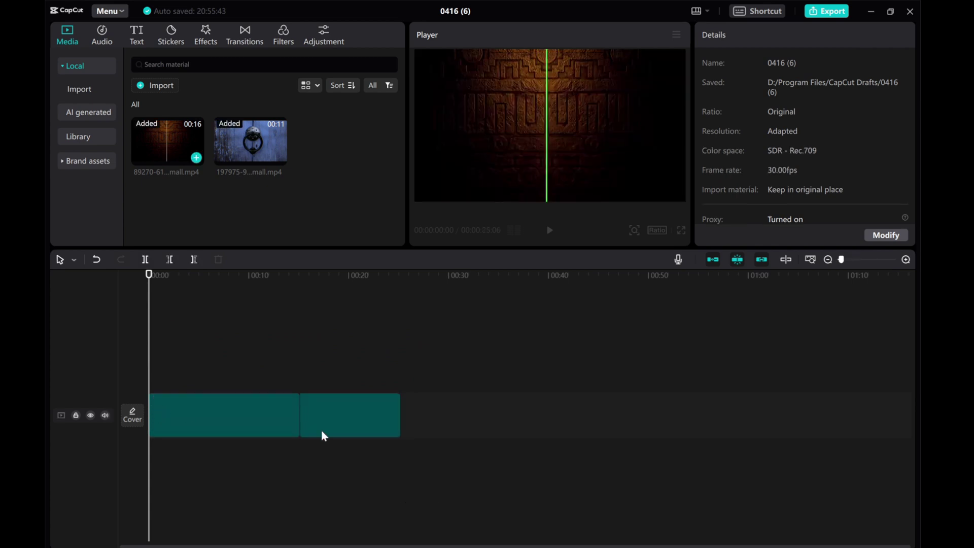
{"action": "left_click", "coordinate": [340, 415]}
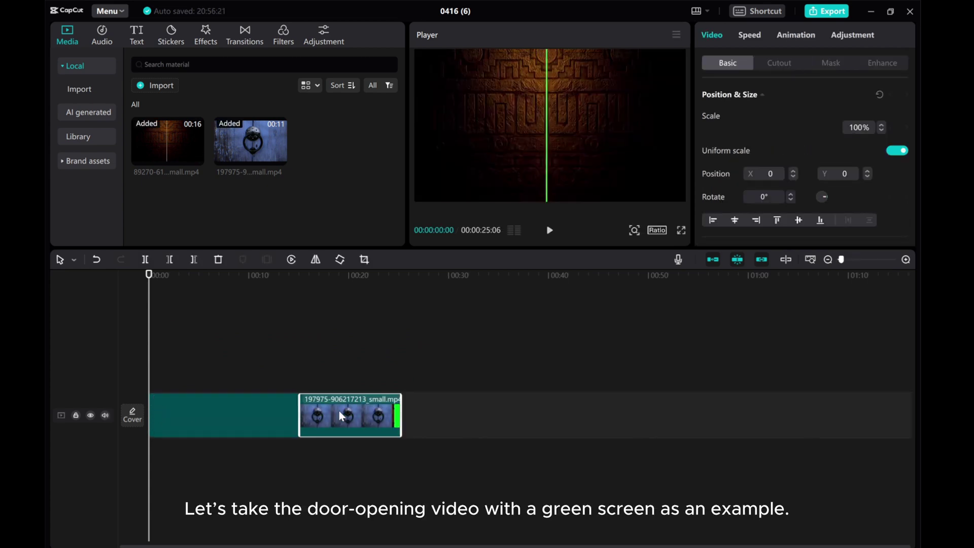
{"action": "key", "text": "Delete"}
{"action": "left_click", "coordinate": [242, 419]}
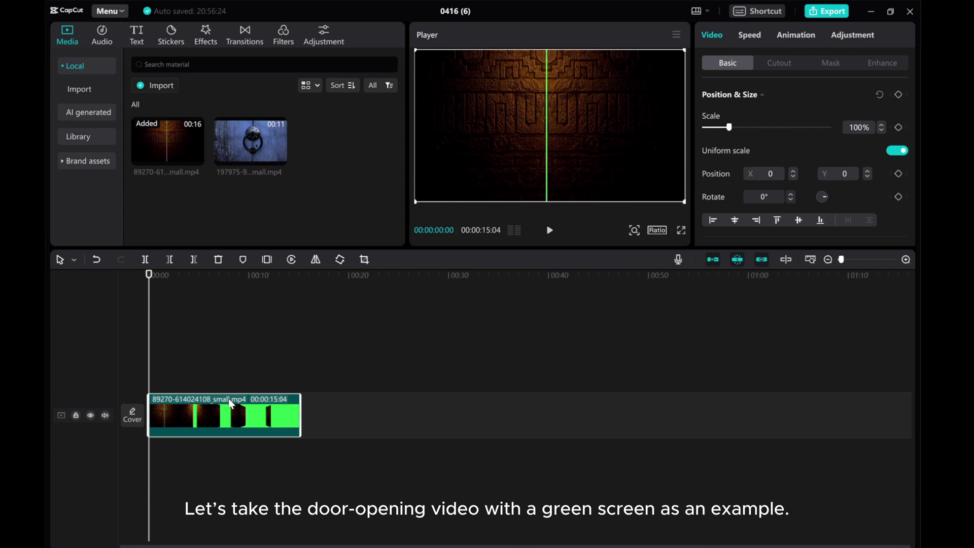
{"action": "left_click_drag", "start_coordinate": [148, 349], "coordinate": [202, 356]}
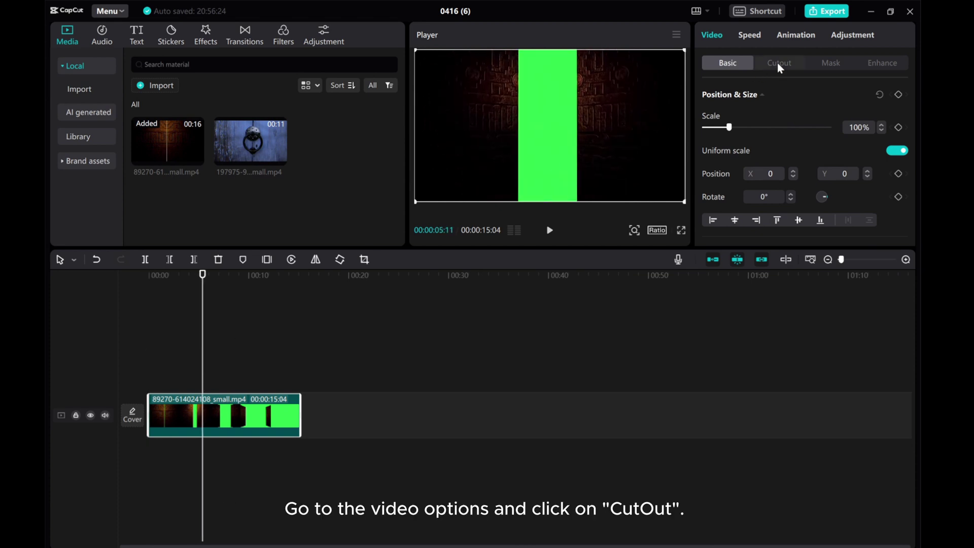
- Turn on Chroma key in Cutout, sample the green bar, and set Strength 100, Shadow 95
{"action": "left_click", "coordinate": [777, 63]}
{"action": "left_click", "coordinate": [706, 140]}
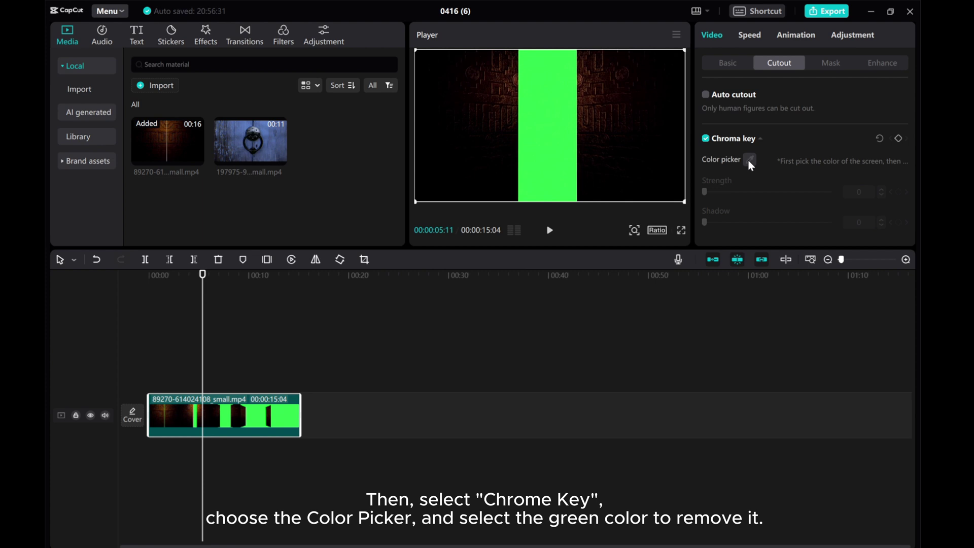
{"action": "left_click", "coordinate": [749, 160]}
{"action": "left_click", "coordinate": [520, 143]}
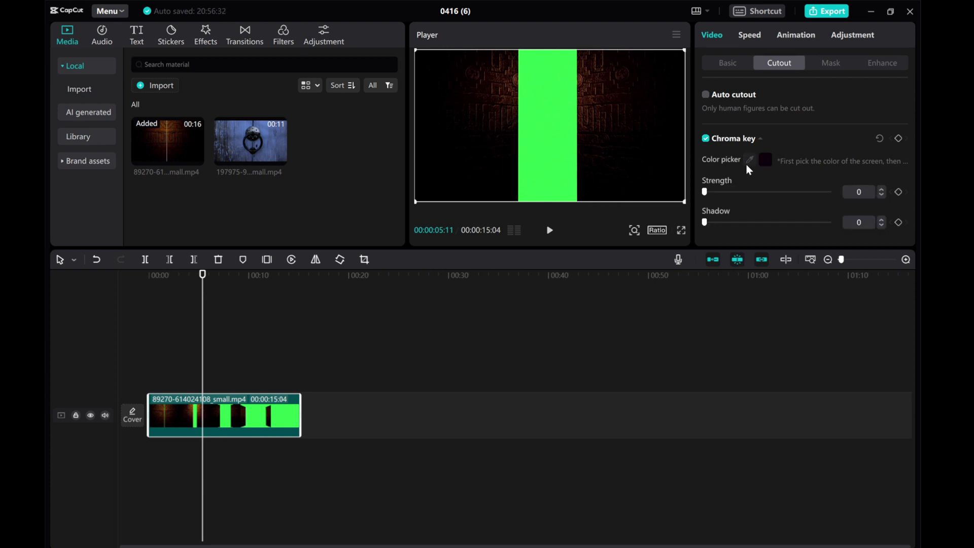
{"action": "left_click", "coordinate": [554, 145]}
{"action": "left_click_drag", "start_coordinate": [704, 191], "coordinate": [726, 192]}
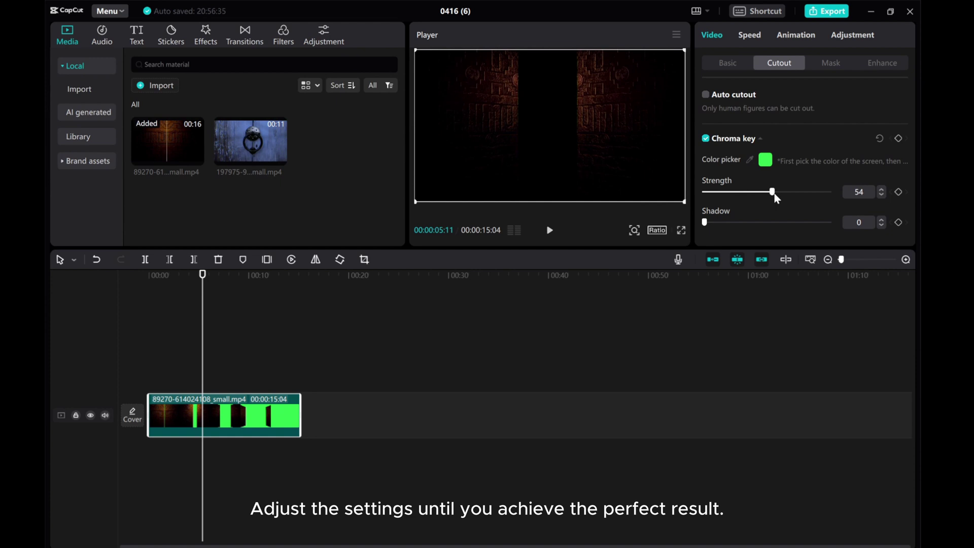
{"action": "left_click_drag", "start_coordinate": [705, 222], "coordinate": [714, 222]}
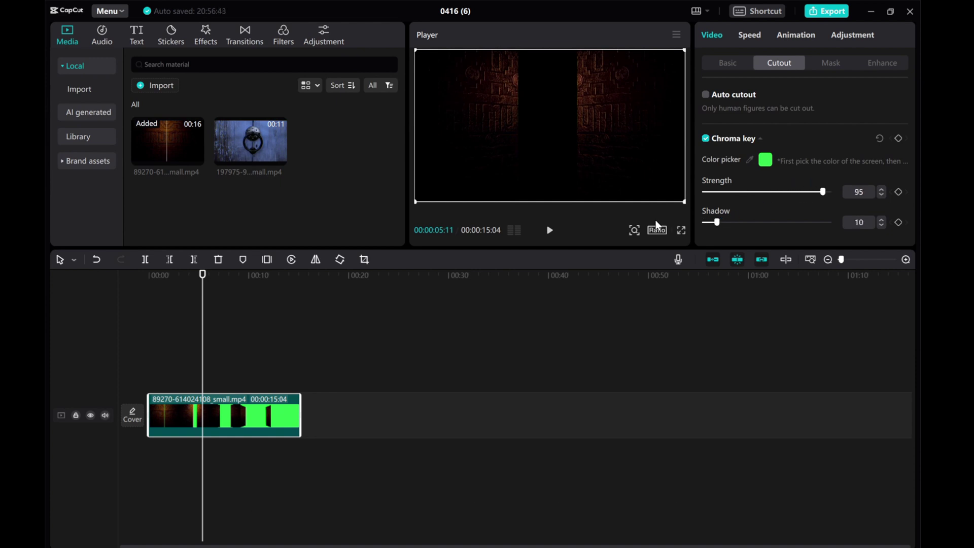
{"action": "mouse_move", "coordinate": [205, 384]}
{"action": "left_mouse_down"}
{"action": "mouse_move", "coordinate": [222, 383]}
{"action": "mouse_move", "coordinate": [210, 383]}
{"action": "left_mouse_up"}
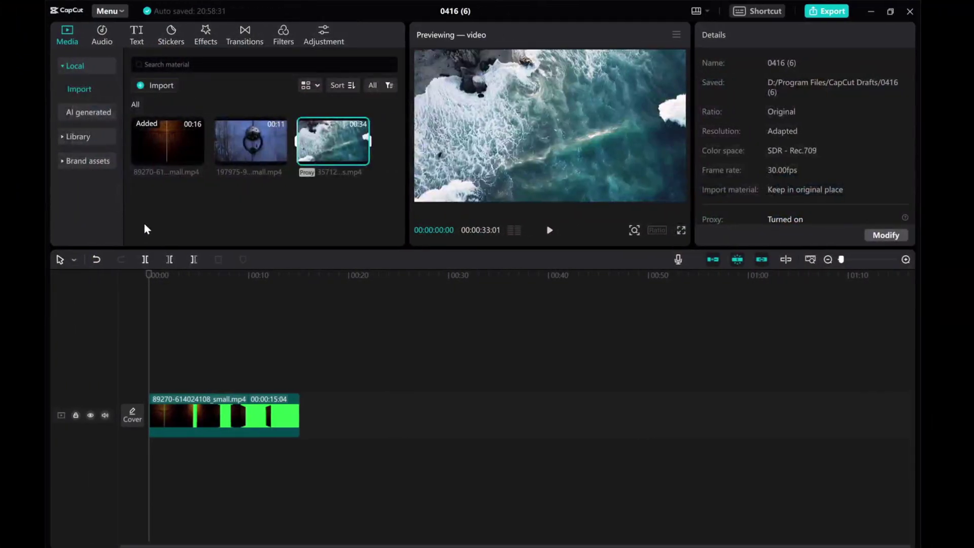
- Put the ocean clip on the main track under the door clip and cut it off at 15:04
{"action": "left_click_drag", "start_coordinate": [313, 139], "coordinate": [156, 455]}
{"action": "left_click_drag", "start_coordinate": [181, 413], "coordinate": [178, 339]}
{"action": "left_click_drag", "start_coordinate": [181, 373], "coordinate": [181, 426]}
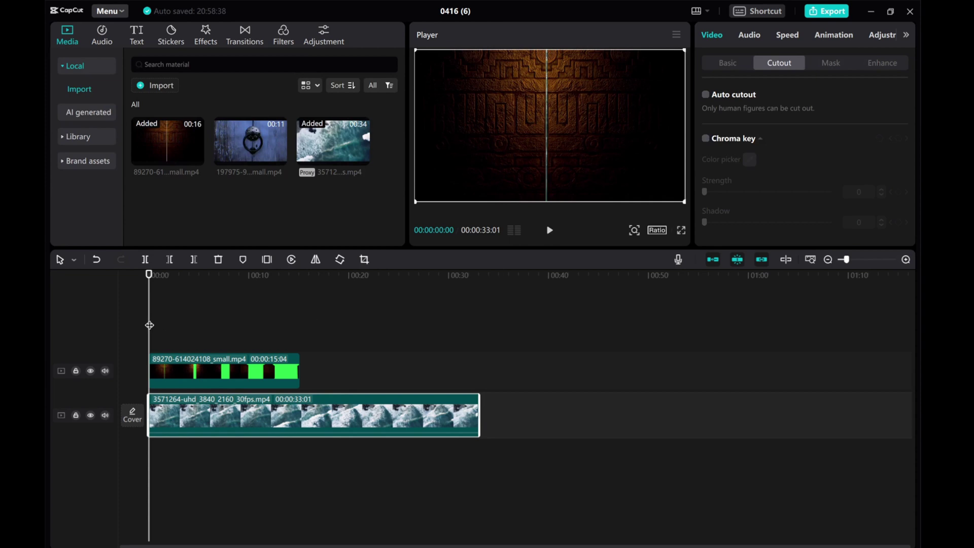
{"action": "left_click_drag", "start_coordinate": [149, 326], "coordinate": [300, 328]}
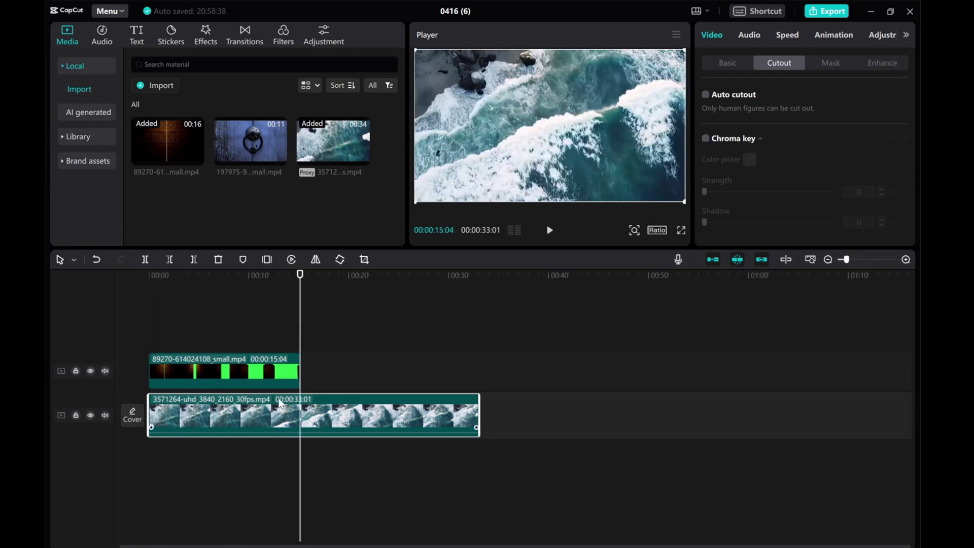
{"action": "left_click", "coordinate": [194, 259]}
{"action": "key", "text": "space"}
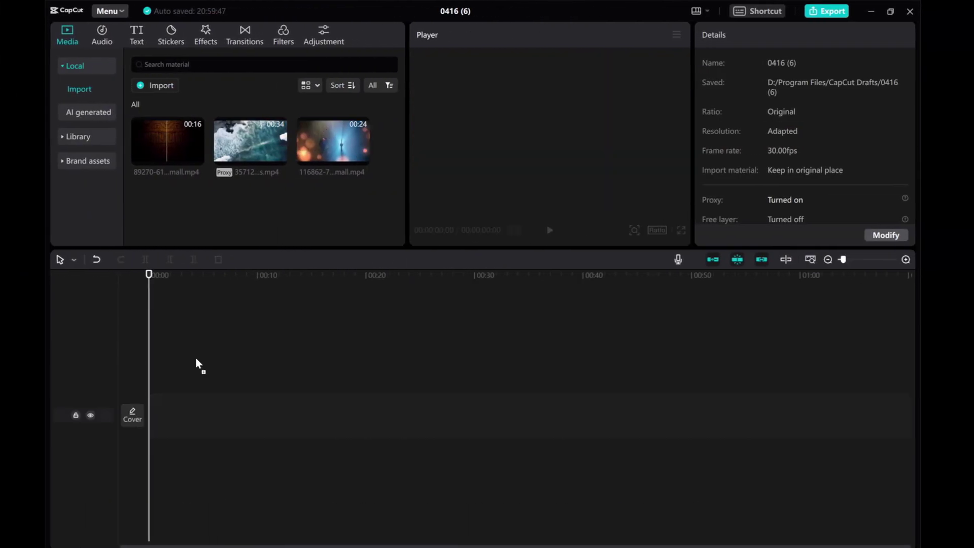
- Add the keyhole door clip, play it through, and cue it at 08:03 where the door opens
{"action": "left_click_drag", "start_coordinate": [196, 364], "coordinate": [154, 418]}
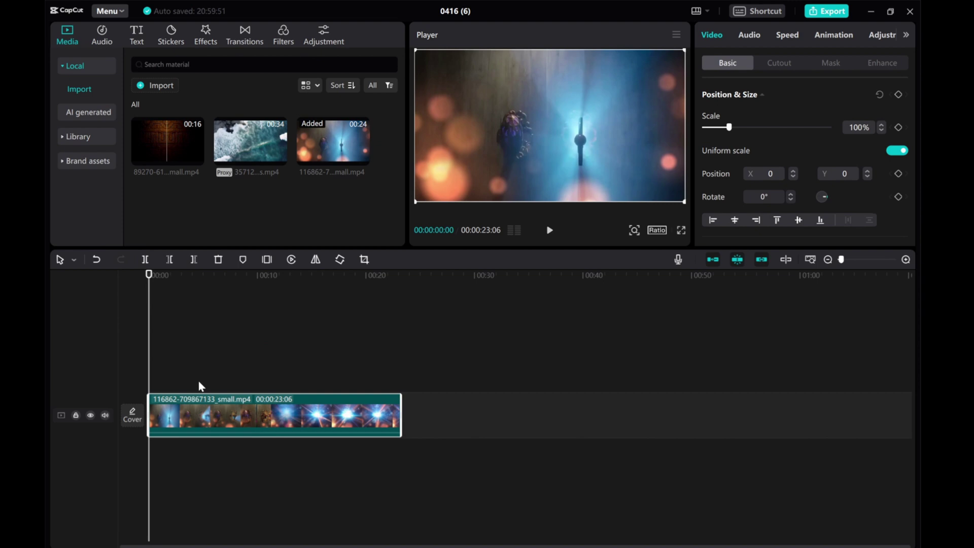
{"action": "left_click", "coordinate": [549, 231]}
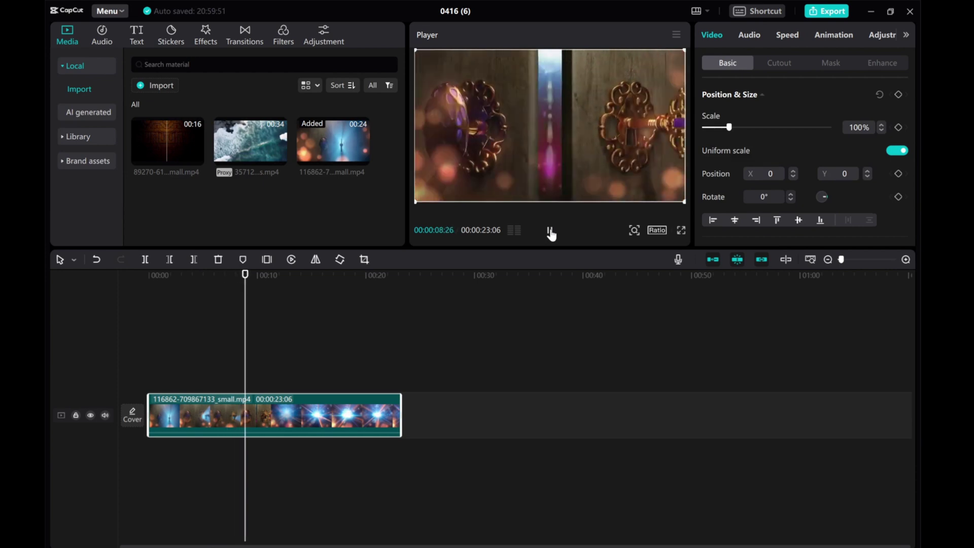
{"action": "left_click", "coordinate": [550, 231]}
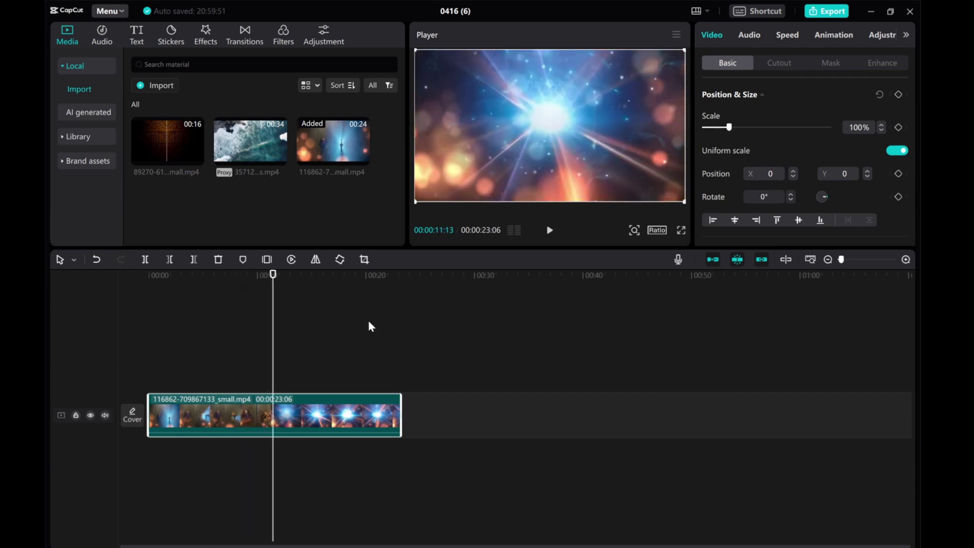
{"action": "left_click_drag", "start_coordinate": [269, 331], "coordinate": [236, 332]}
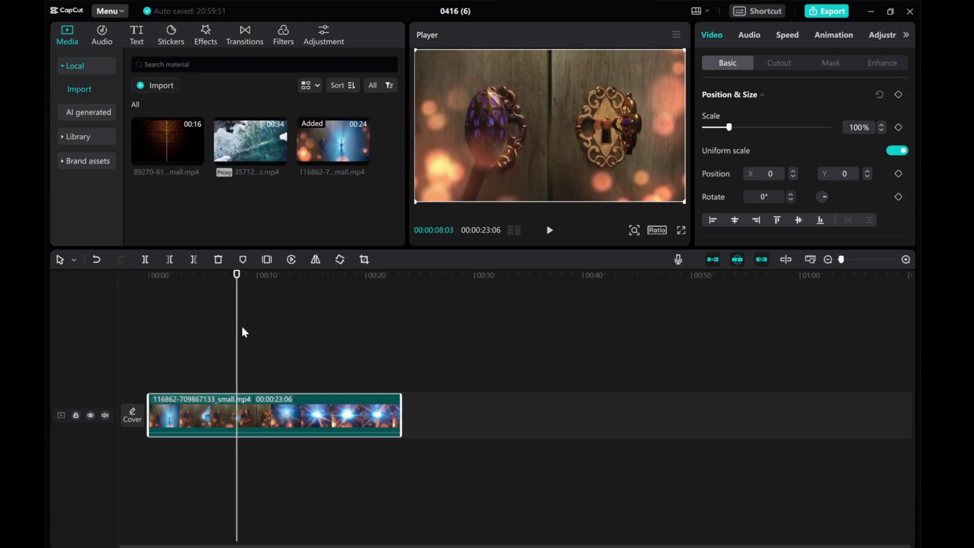
- Find and preview the phone clip in the Library's Green Screen materials
{"action": "left_click", "coordinate": [60, 134]}
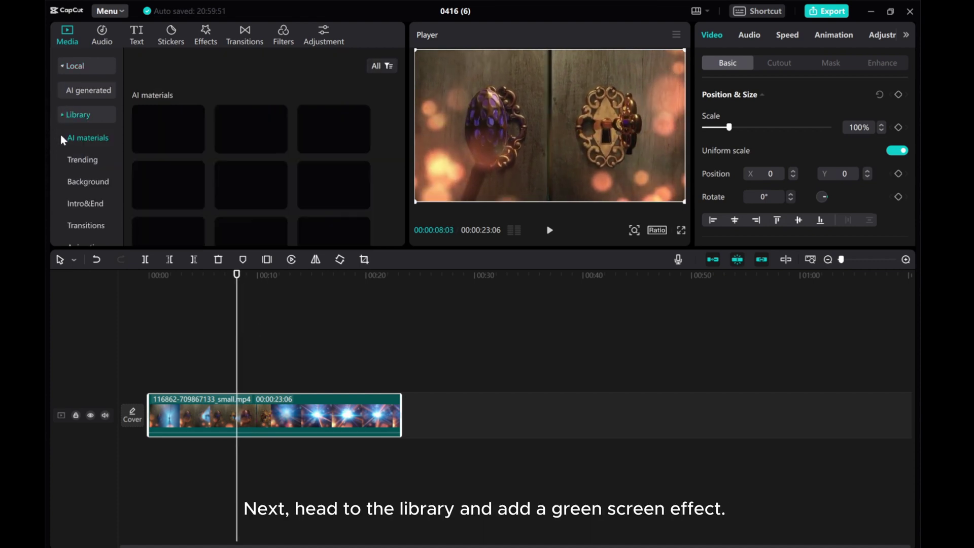
{"action": "left_click", "coordinate": [81, 181]}
{"action": "scroll", "coordinate": [98, 196], "scroll_direction": "down", "scroll_amount": 3}
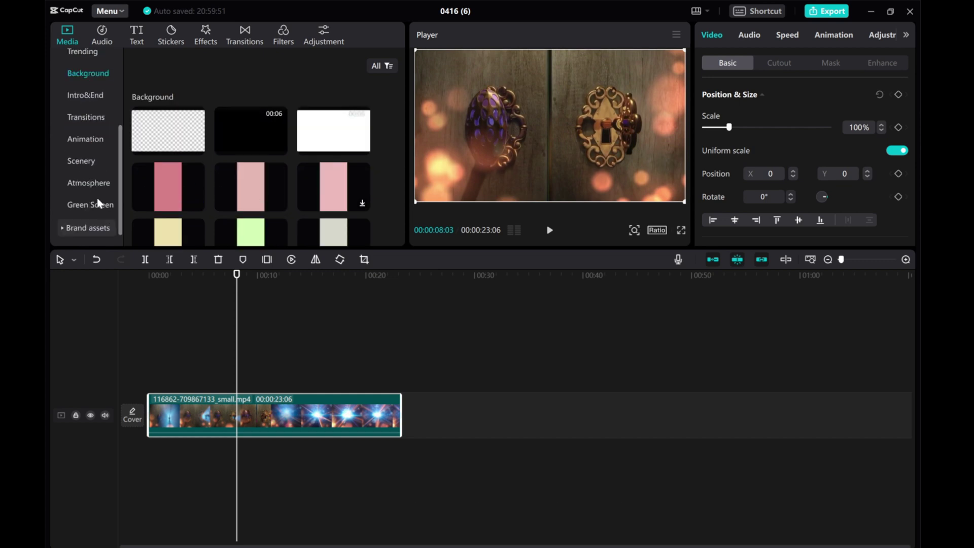
{"action": "left_click", "coordinate": [87, 205]}
{"action": "left_click", "coordinate": [231, 178]}
{"action": "scroll", "coordinate": [231, 179], "scroll_direction": "down", "scroll_amount": 2}
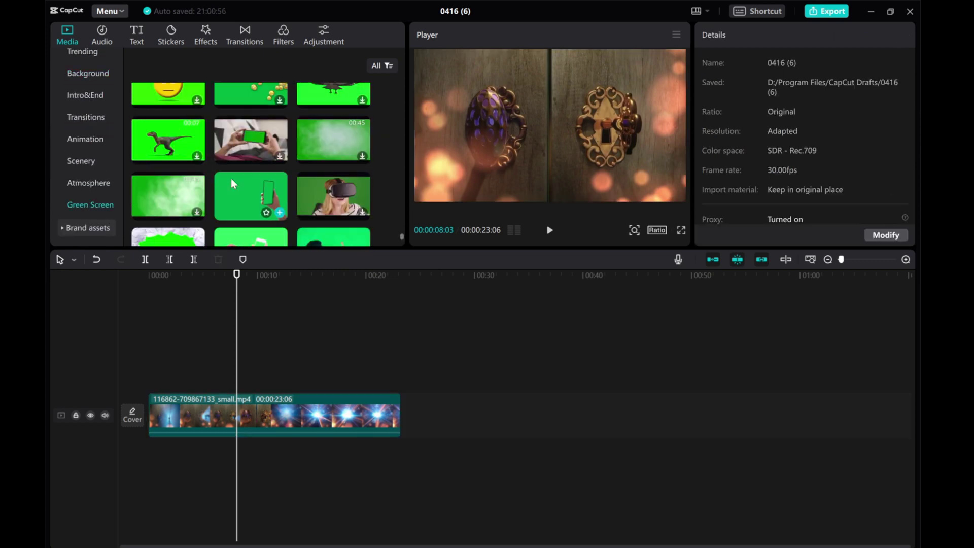
{"action": "left_click", "coordinate": [232, 139]}
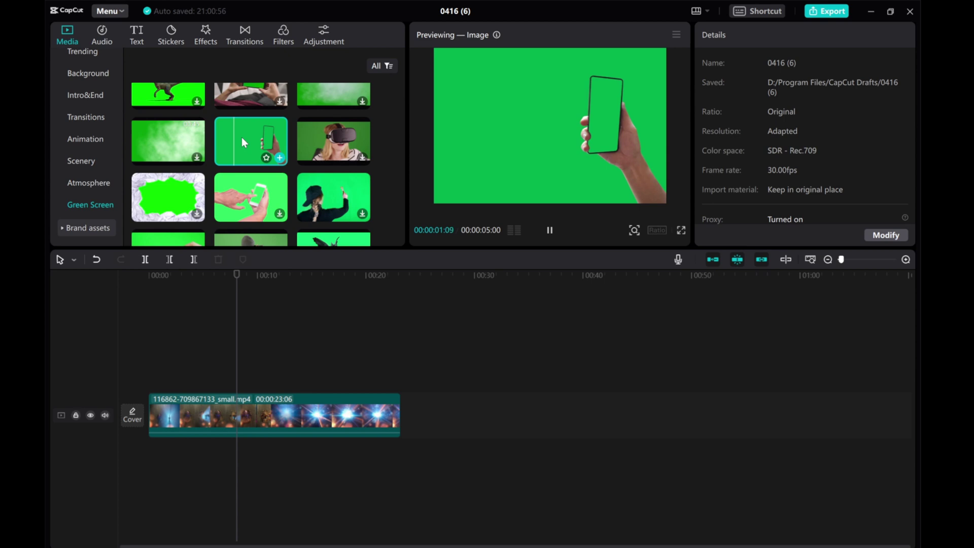
- Place the phone clip above the door clip, scale it to 236%, and shift it so green fills the frame
{"action": "left_click_drag", "start_coordinate": [239, 141], "coordinate": [249, 380]}
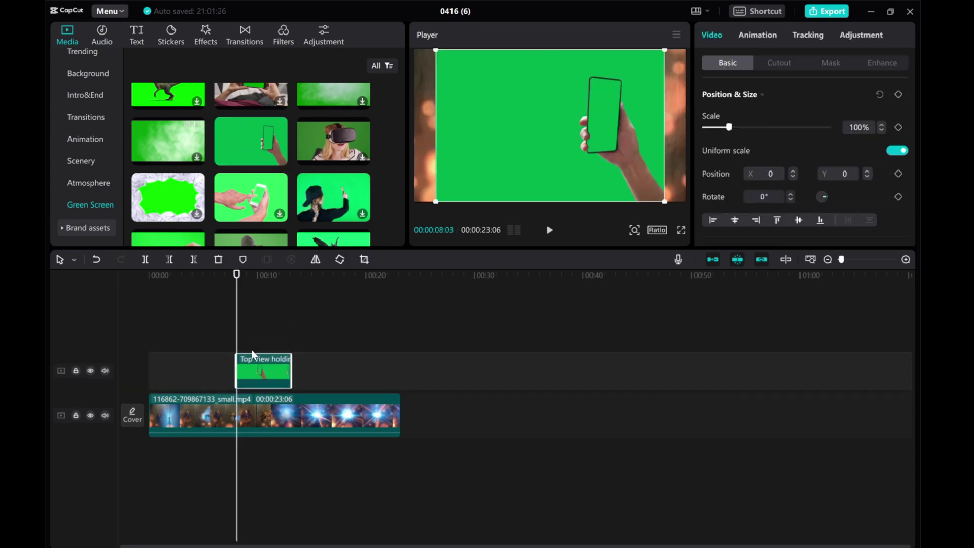
{"action": "left_click_drag", "start_coordinate": [438, 201], "coordinate": [656, 181]}
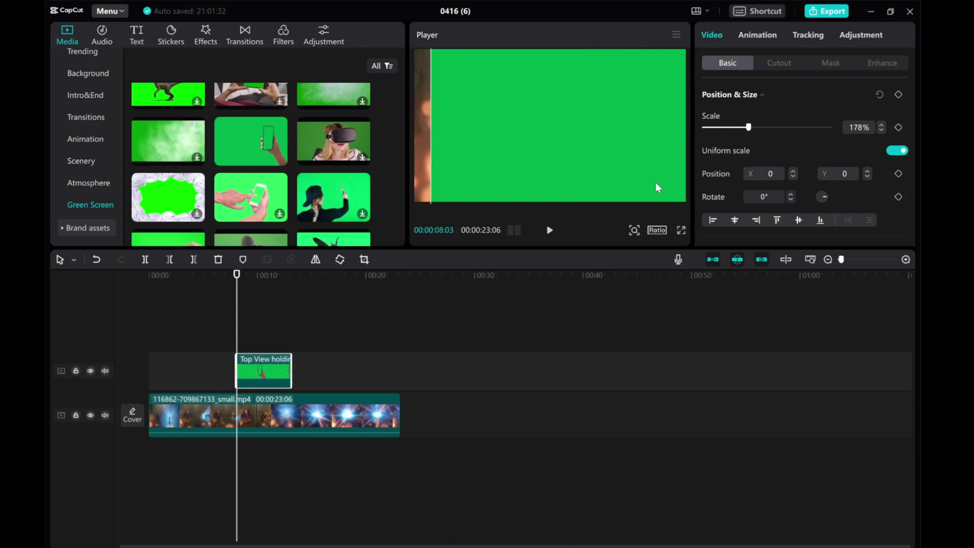
{"action": "left_click_drag", "start_coordinate": [750, 126], "coordinate": [761, 127]}
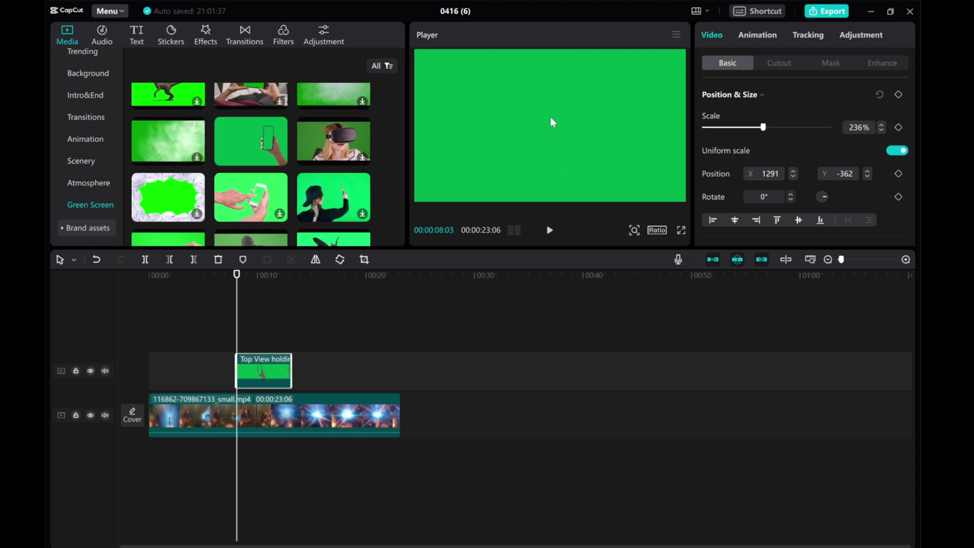
- Apply a Rectangle mask to the green clip and narrow it to a thin strip between the door handles
{"action": "left_click", "coordinate": [785, 63]}
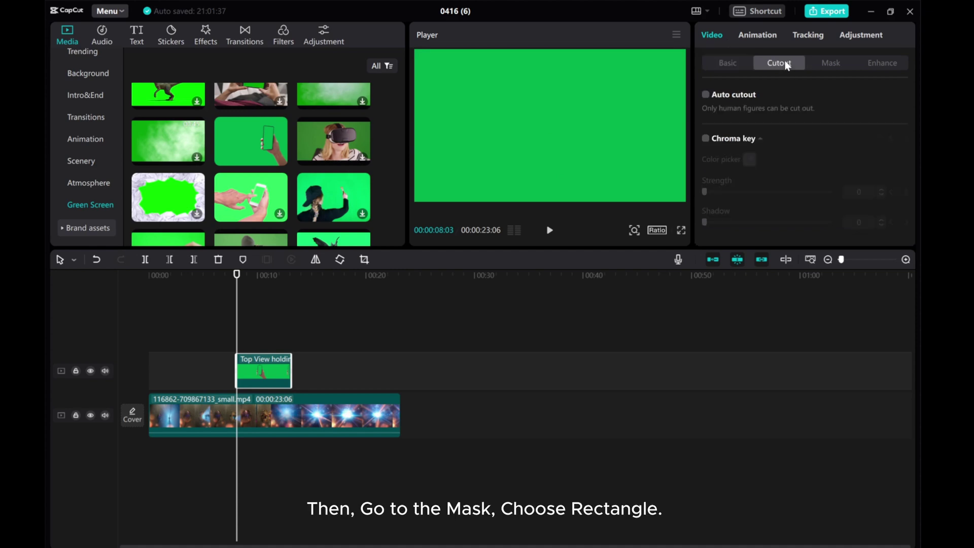
{"action": "left_click", "coordinate": [833, 62]}
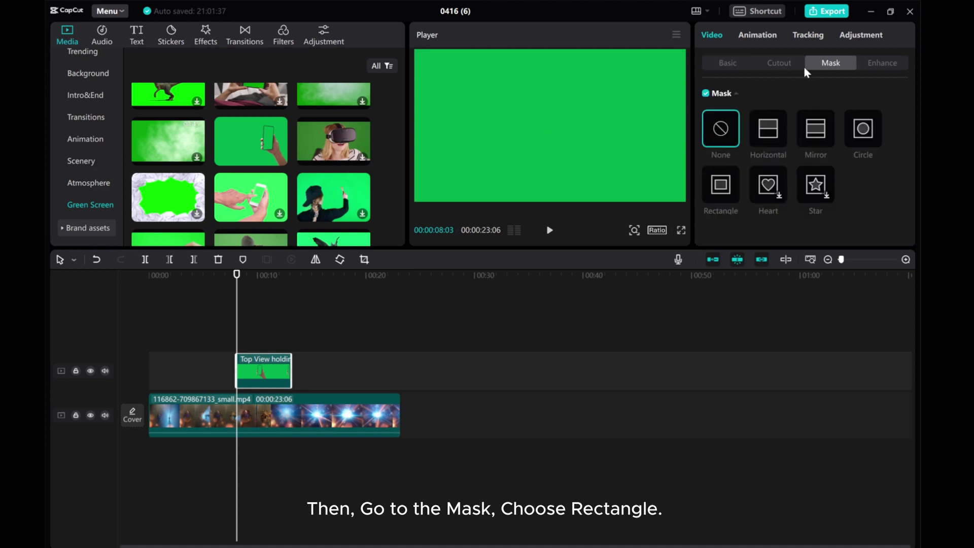
{"action": "left_click", "coordinate": [721, 187]}
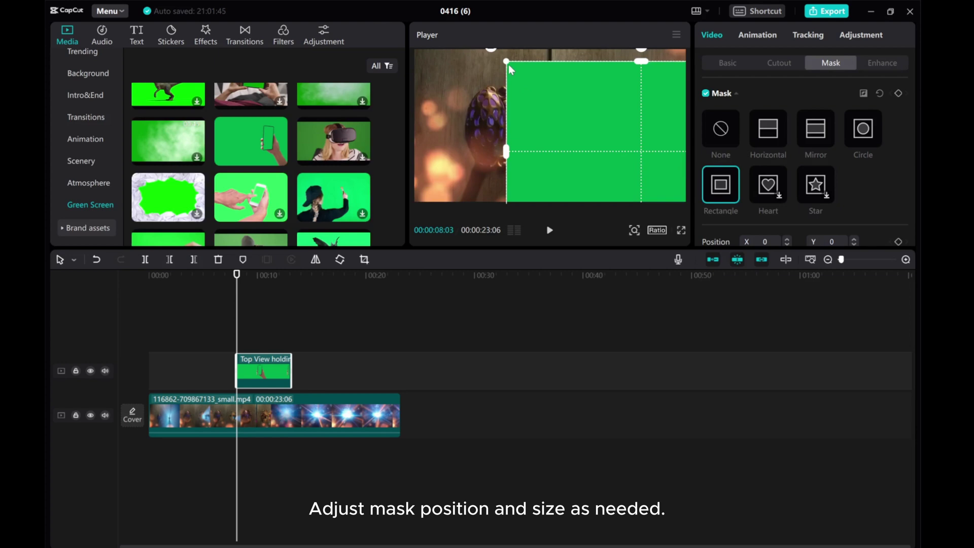
{"action": "left_click_drag", "start_coordinate": [507, 62], "coordinate": [486, 31]}
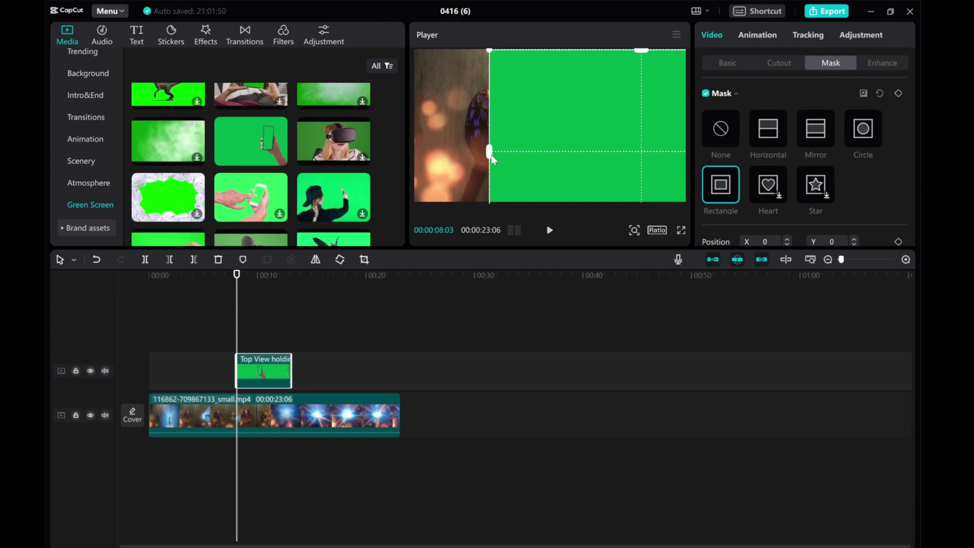
{"action": "left_click_drag", "start_coordinate": [573, 142], "coordinate": [515, 123]}
{"action": "left_click_drag", "start_coordinate": [433, 136], "coordinate": [554, 147]}
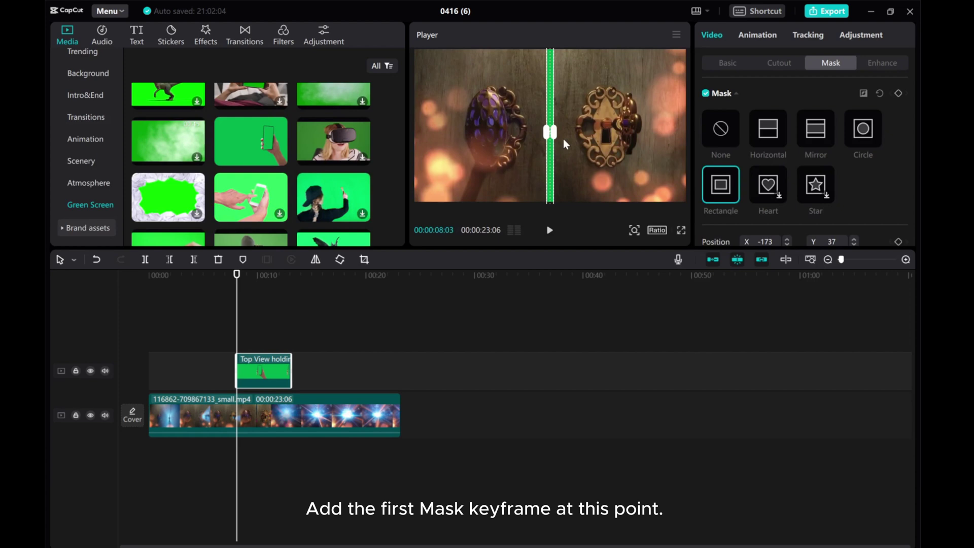
- Zoom the timeline in and set the first mask keyframe at 08:14 with a slight nudge
{"action": "left_click", "coordinate": [905, 259]}
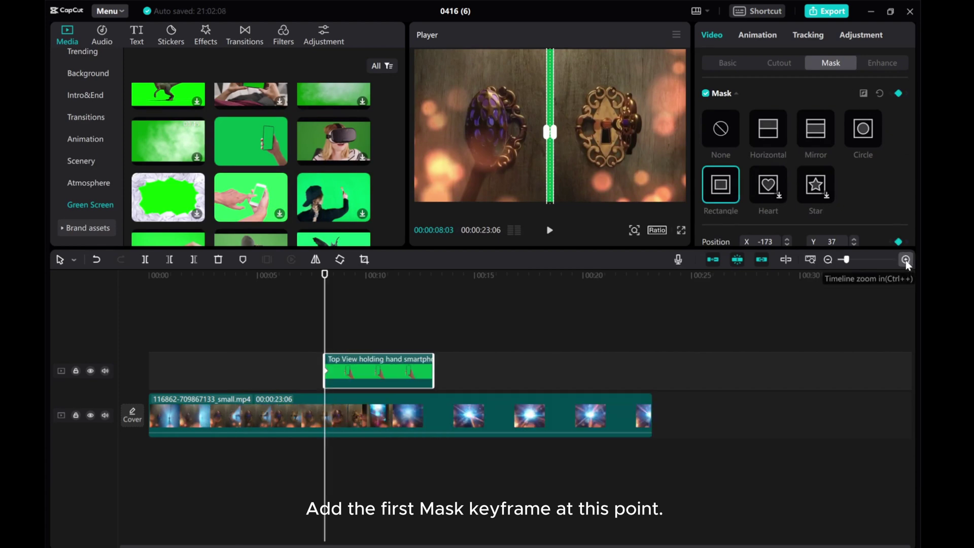
{"action": "left_click", "coordinate": [906, 259]}
{"action": "left_click_drag", "start_coordinate": [408, 546], "coordinate": [470, 546]}
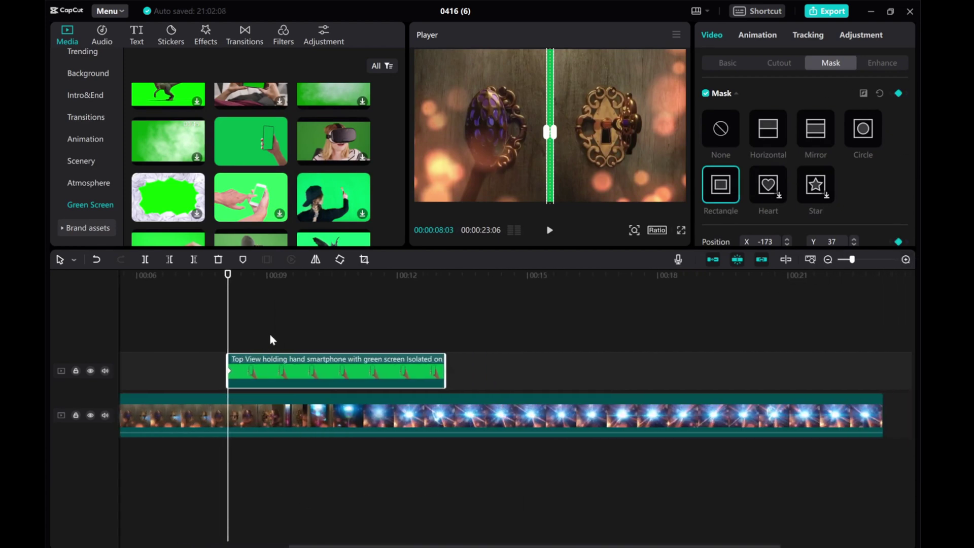
{"action": "left_click_drag", "start_coordinate": [228, 330], "coordinate": [244, 330]}
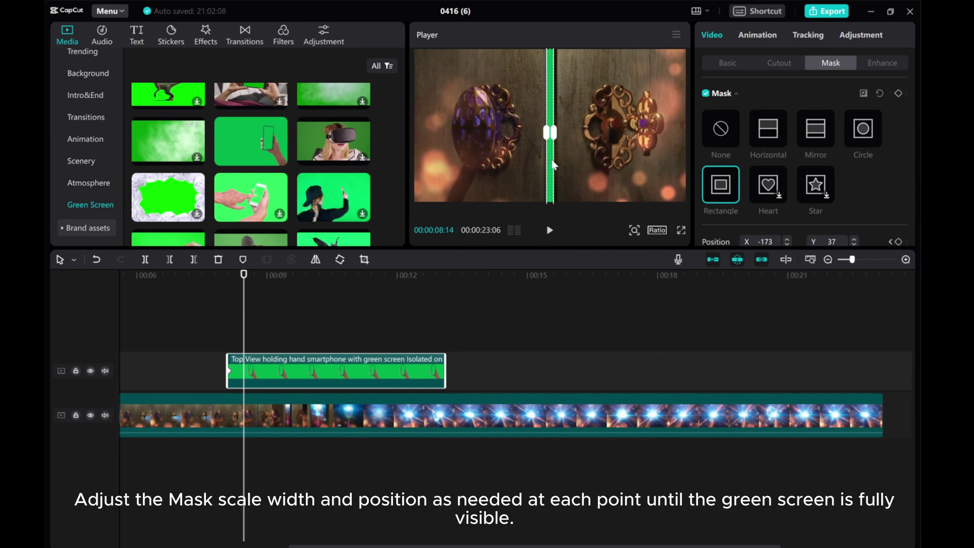
{"action": "mouse_move", "coordinate": [556, 162]}
{"action": "left_mouse_down"}
{"action": "mouse_move", "coordinate": [559, 135]}
{"action": "mouse_move", "coordinate": [553, 147]}
{"action": "left_mouse_up"}
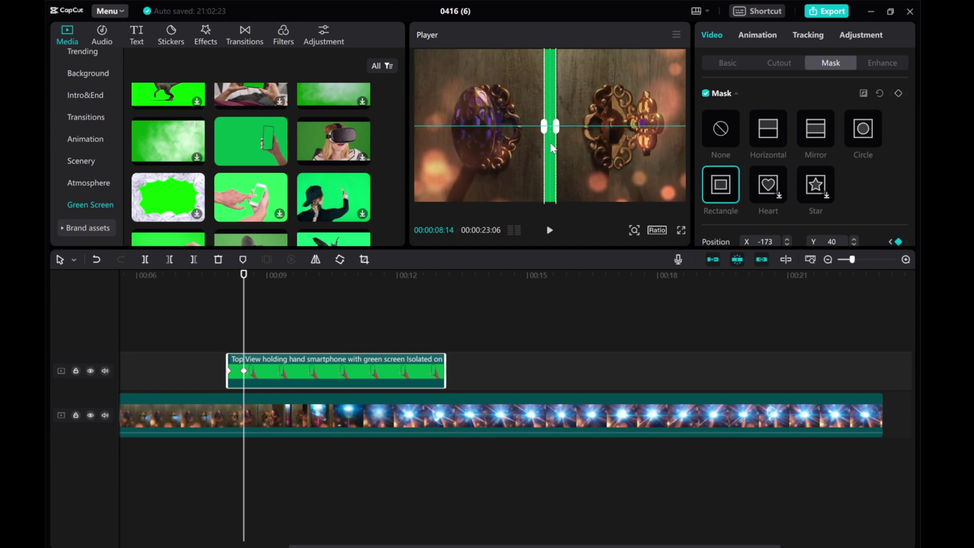
{"action": "left_click", "coordinate": [634, 231]}
{"action": "scroll", "coordinate": [572, 137], "scroll_direction": "up", "scroll_amount": 3}
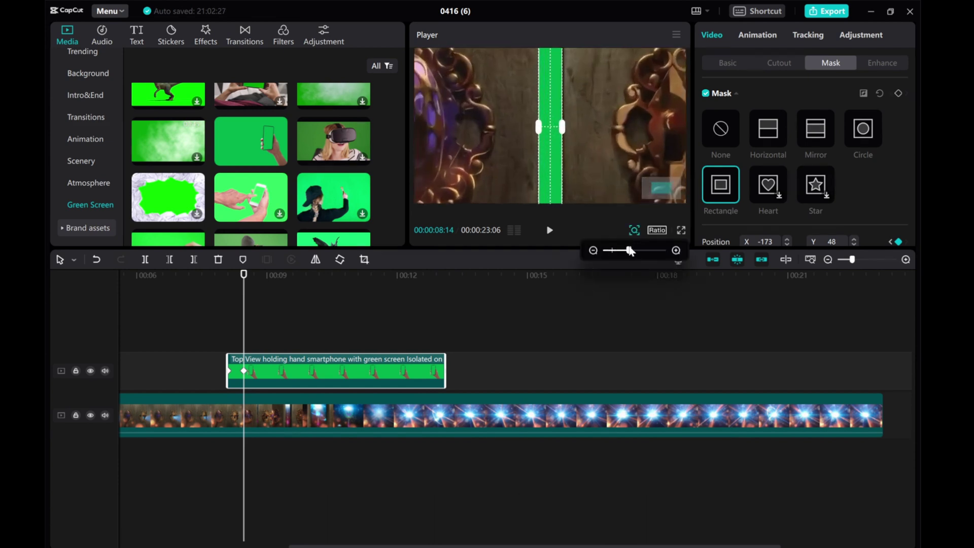
{"action": "mouse_move", "coordinate": [558, 147]}
{"action": "left_mouse_down"}
{"action": "mouse_move", "coordinate": [579, 127]}
{"action": "mouse_move", "coordinate": [560, 144]}
{"action": "left_mouse_up"}
- Keyframe the mask strip wider at 09:05 and 09:12
{"action": "left_click", "coordinate": [258, 326]}
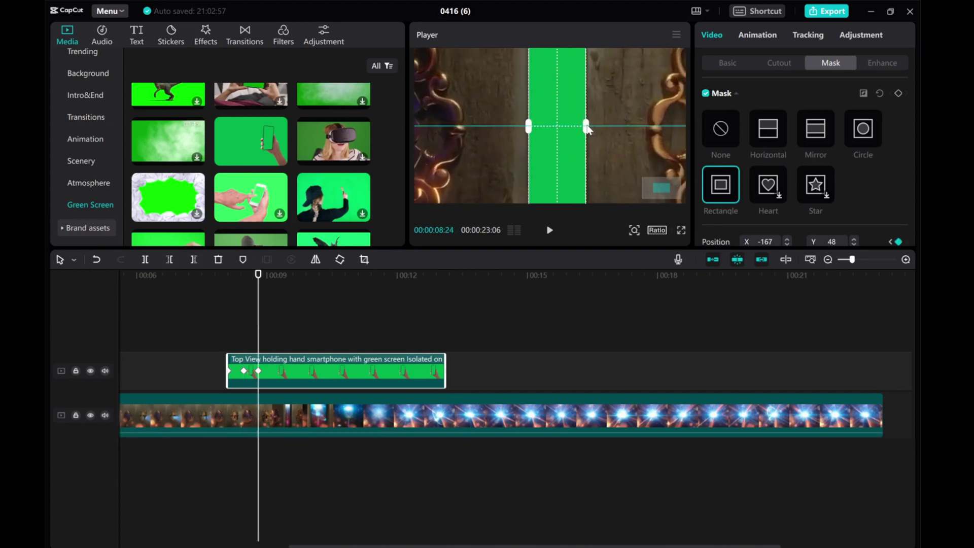
{"action": "left_click", "coordinate": [279, 347]}
{"action": "left_click_drag", "start_coordinate": [279, 347], "coordinate": [275, 346]}
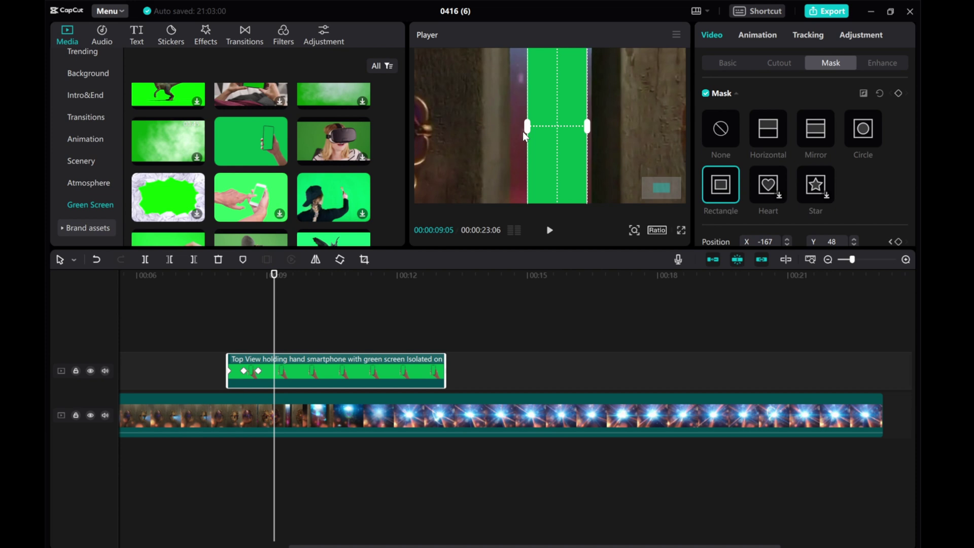
{"action": "left_click_drag", "start_coordinate": [524, 134], "coordinate": [514, 133]}
{"action": "left_click_drag", "start_coordinate": [565, 151], "coordinate": [558, 151]}
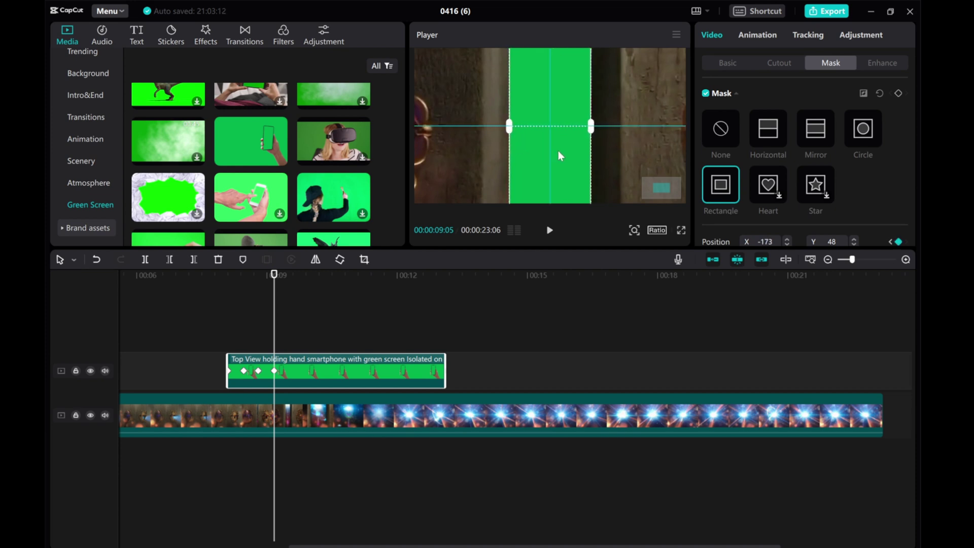
{"action": "key", "text": "Right"}
{"action": "key", "text": "Right"}
{"action": "key", "text": "Right"}
{"action": "key", "text": "Right"}
{"action": "key", "text": "Right"}
{"action": "key", "text": "Right"}
{"action": "key", "text": "Right"}
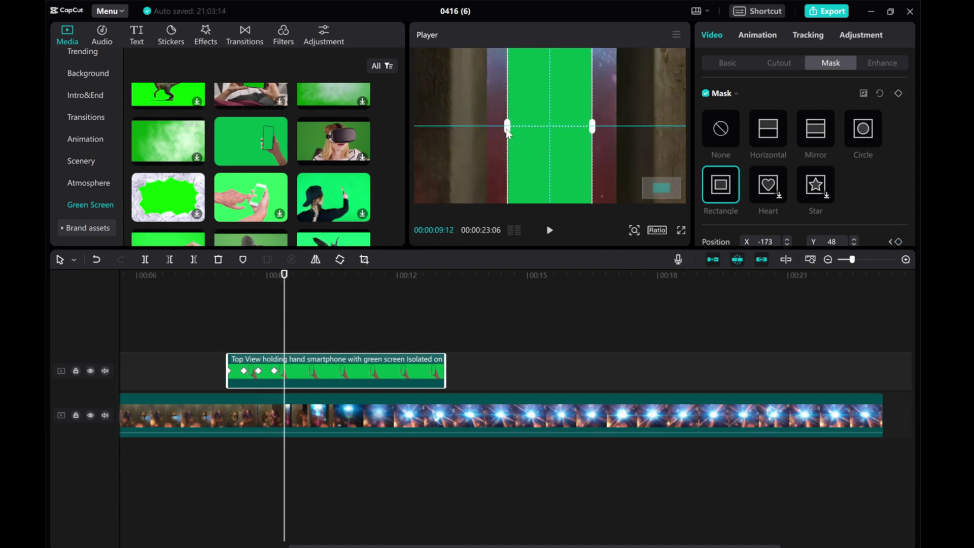
{"action": "left_click_drag", "start_coordinate": [508, 131], "coordinate": [488, 130]}
{"action": "left_click_drag", "start_coordinate": [569, 149], "coordinate": [574, 149]}
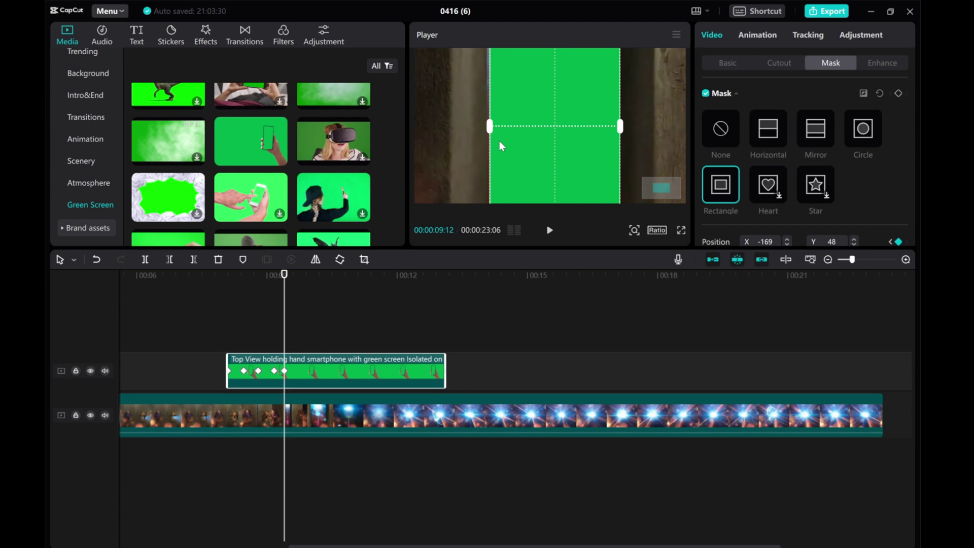
- Widen the mask further on both sides at 09:18 and 09:24
{"action": "key", "text": "Right"}
{"action": "key", "text": "Right"}
{"action": "key", "text": "Right"}
{"action": "key", "text": "Right"}
{"action": "key", "text": "Right"}
{"action": "key", "text": "Right"}
{"action": "left_click_drag", "start_coordinate": [482, 127], "coordinate": [466, 129]}
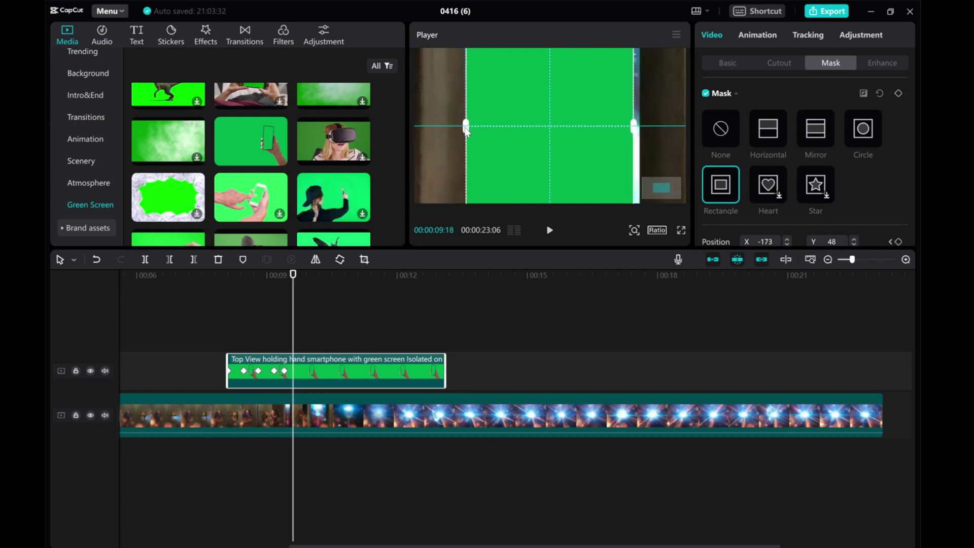
{"action": "left_click_drag", "start_coordinate": [634, 127], "coordinate": [642, 127]}
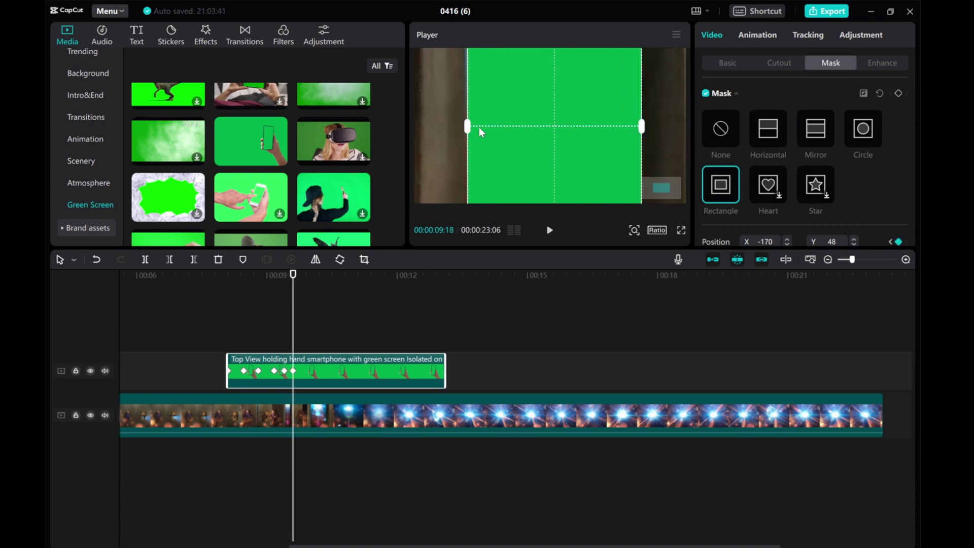
{"action": "left_click", "coordinate": [302, 328]}
{"action": "left_click_drag", "start_coordinate": [463, 127], "coordinate": [434, 127]}
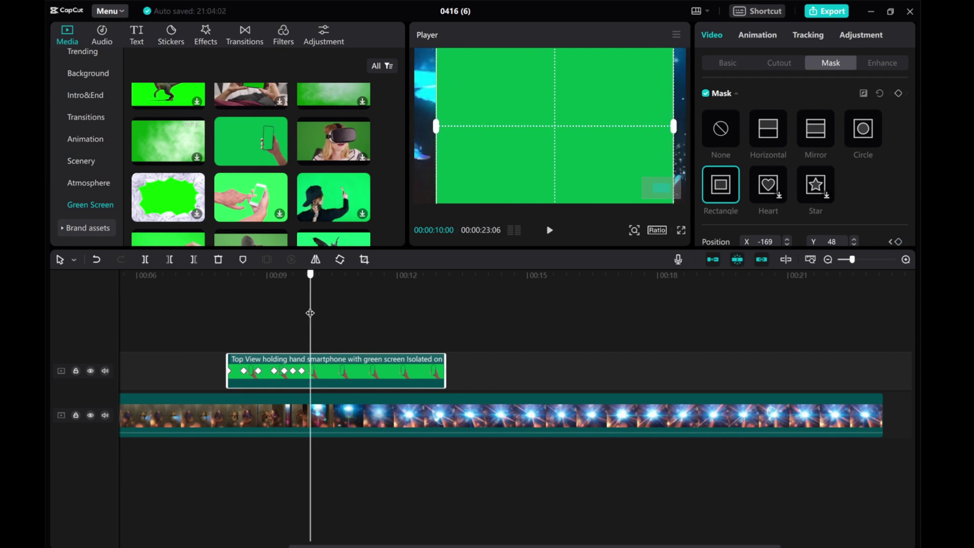
- Play back from about 03:28 to review the mask animation so far
{"action": "left_click", "coordinate": [285, 308]}
{"action": "left_click_drag", "start_coordinate": [286, 307], "coordinate": [122, 307]}
{"action": "scroll", "coordinate": [152, 330], "scroll_direction": "down", "scroll_amount": 3}
{"action": "left_click", "coordinate": [175, 357]}
{"action": "left_click", "coordinate": [191, 358]}
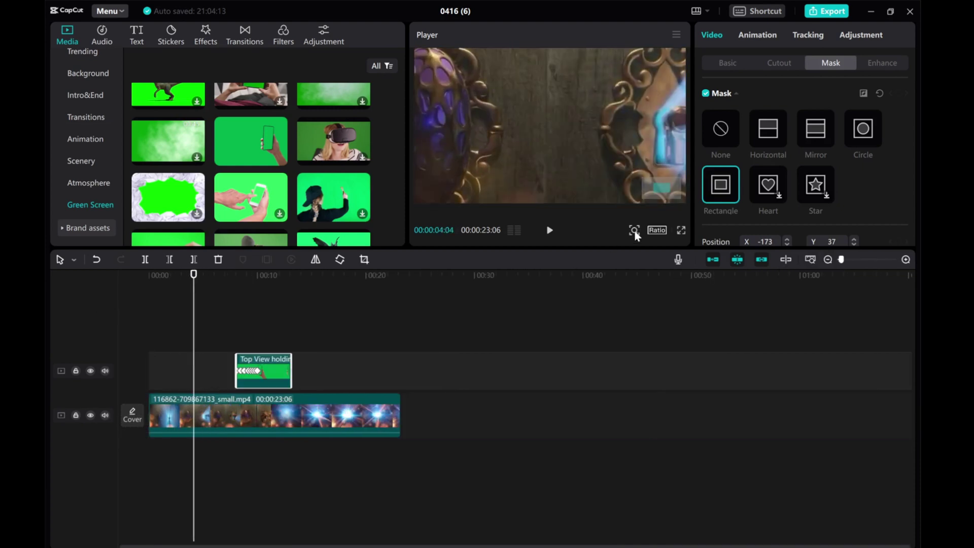
{"action": "left_click", "coordinate": [549, 230]}
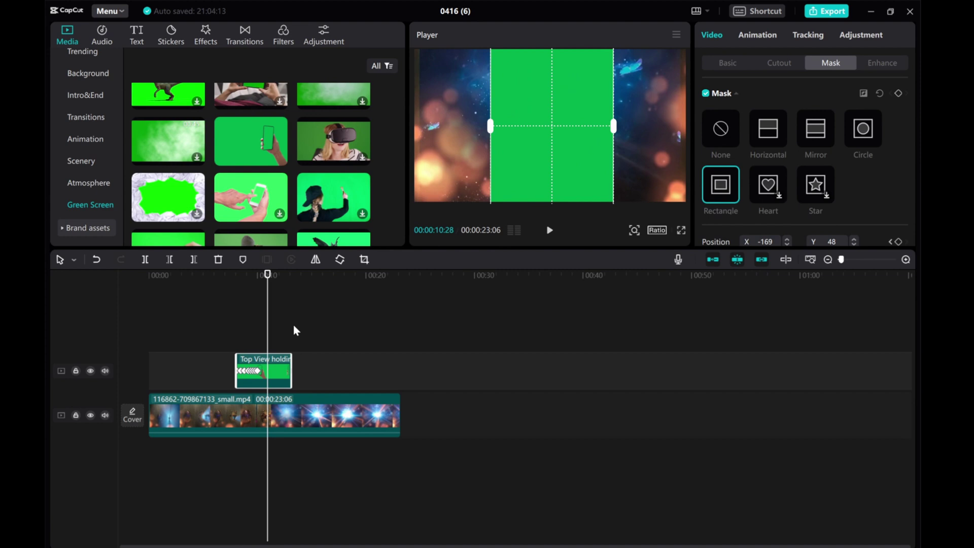
- Zoom the timeline in closer and widen the mask at 10:02
{"action": "left_click", "coordinate": [905, 259]}
{"action": "left_click", "coordinate": [906, 259]}
{"action": "left_click", "coordinate": [376, 354]}
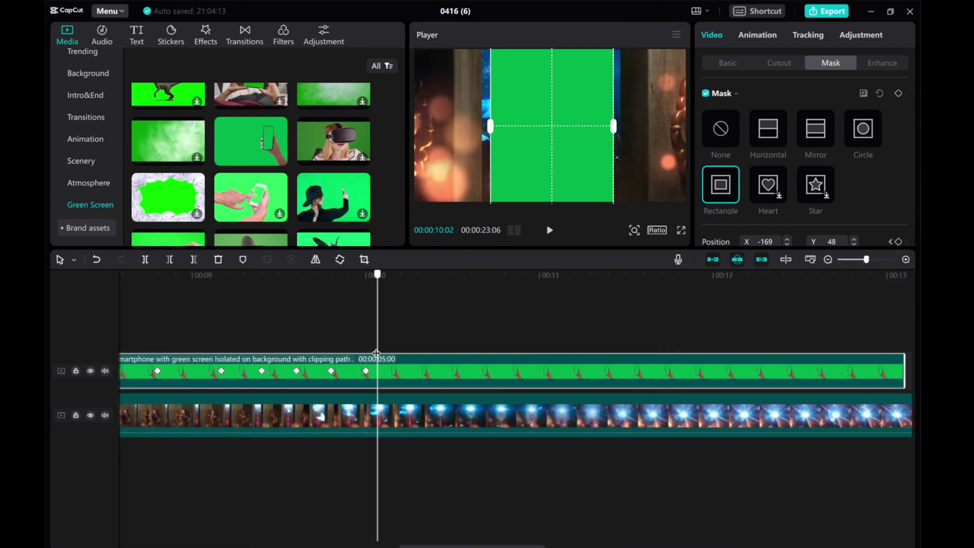
{"action": "key", "text": "ctrl+equal"}
{"action": "left_click_drag", "start_coordinate": [491, 127], "coordinate": [468, 133]}
{"action": "left_click", "coordinate": [408, 313]}
{"action": "key", "text": "Right"}
{"action": "key", "text": "Right"}
{"action": "key", "text": "Right"}
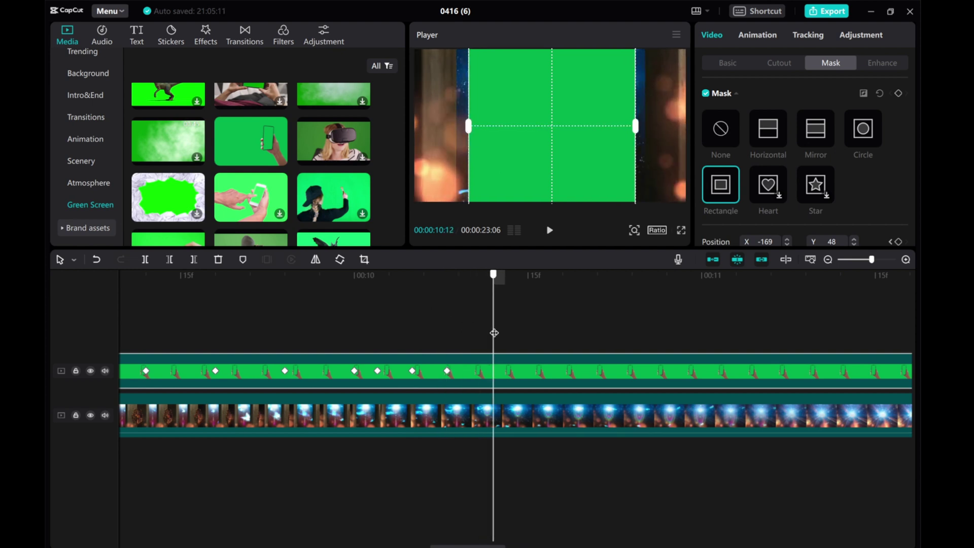
{"action": "scroll", "coordinate": [494, 333], "scroll_direction": "right", "scroll_amount": 3}
- Widen the mask at 10:15, 10:19, 10:24 and 10:28 to nearly full frame by 11:02
{"action": "left_click_drag", "start_coordinate": [287, 303], "coordinate": [313, 316]}
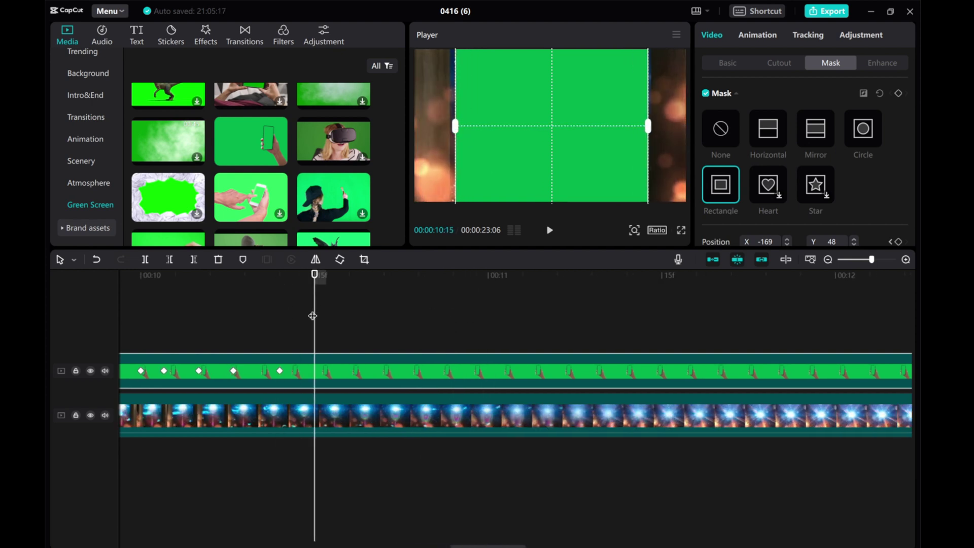
{"action": "left_click_drag", "start_coordinate": [456, 127], "coordinate": [450, 127]}
{"action": "left_click_drag", "start_coordinate": [315, 349], "coordinate": [361, 349]}
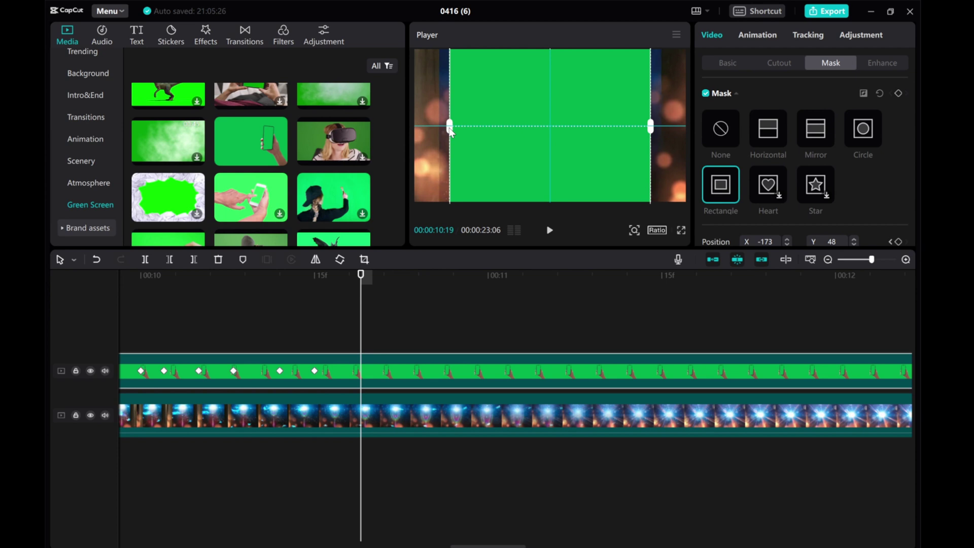
{"action": "left_click_drag", "start_coordinate": [451, 131], "coordinate": [439, 130]}
{"action": "left_click_drag", "start_coordinate": [360, 325], "coordinate": [418, 331]}
{"action": "left_click_drag", "start_coordinate": [440, 127], "coordinate": [428, 130]}
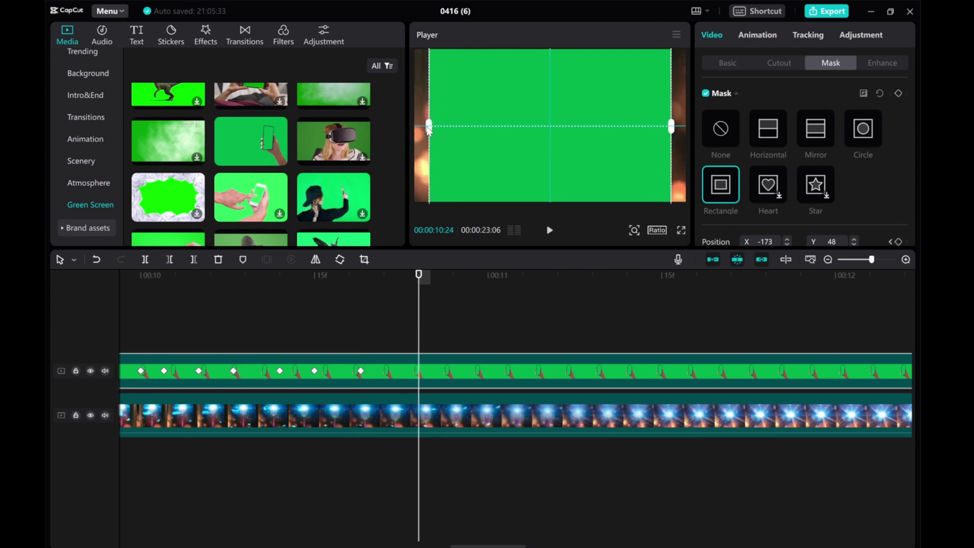
{"action": "left_click_drag", "start_coordinate": [419, 287], "coordinate": [464, 305]}
{"action": "left_click_drag", "start_coordinate": [429, 127], "coordinate": [425, 130]}
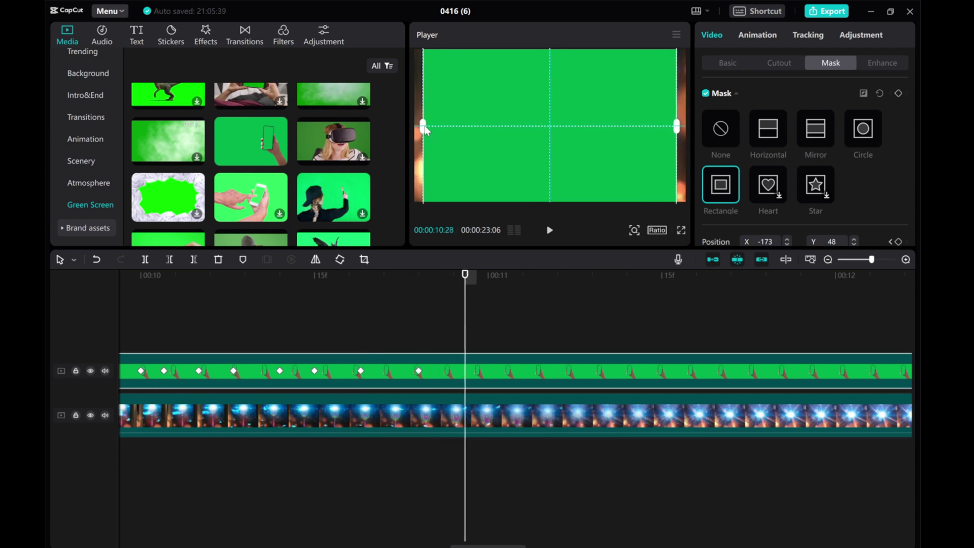
{"action": "left_click_drag", "start_coordinate": [469, 296], "coordinate": [511, 304]}
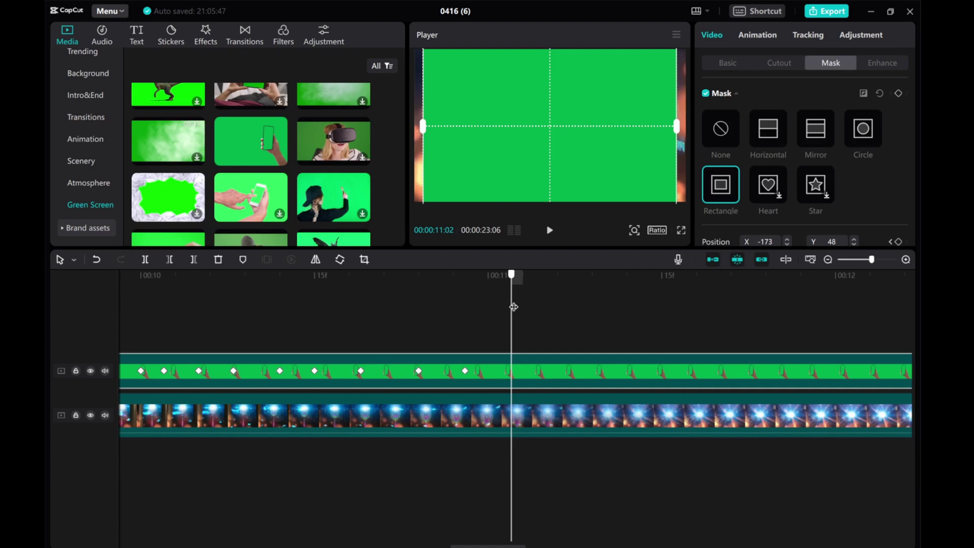
- Play back the masked overlay from 07:24 and check the full-width mask at 12:23
{"action": "left_click", "coordinate": [828, 259]}
{"action": "left_click", "coordinate": [356, 318]}
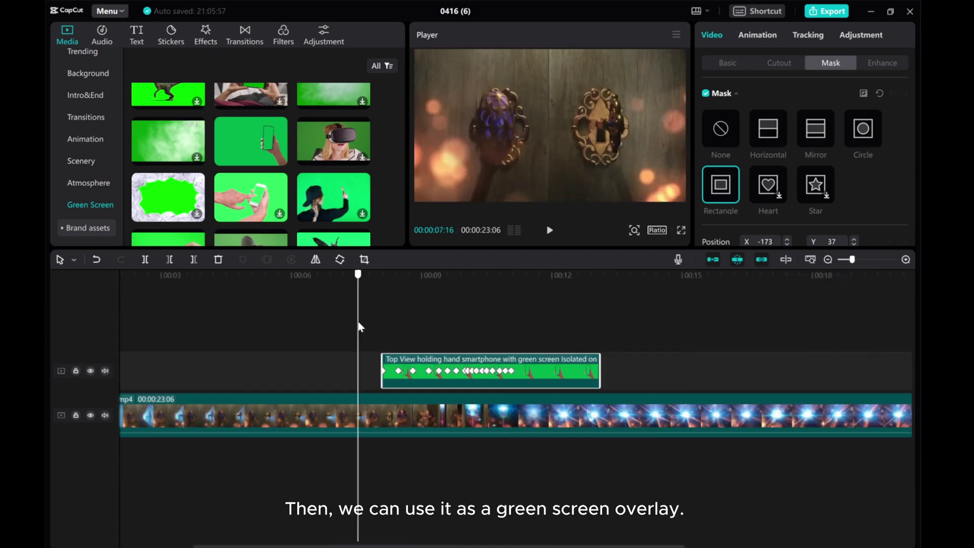
{"action": "left_click", "coordinate": [550, 231]}
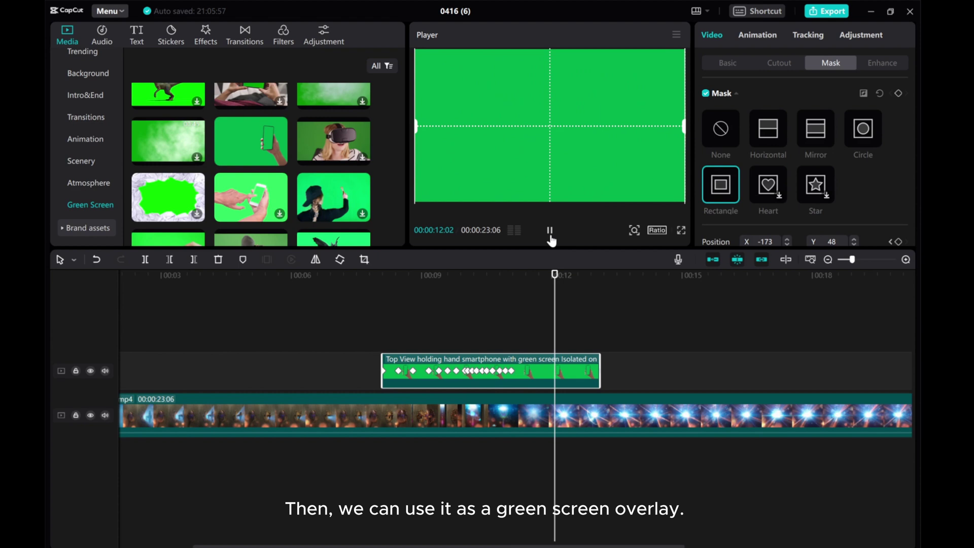
{"action": "left_click", "coordinate": [550, 232]}
{"action": "left_click_drag", "start_coordinate": [554, 285], "coordinate": [439, 309]}
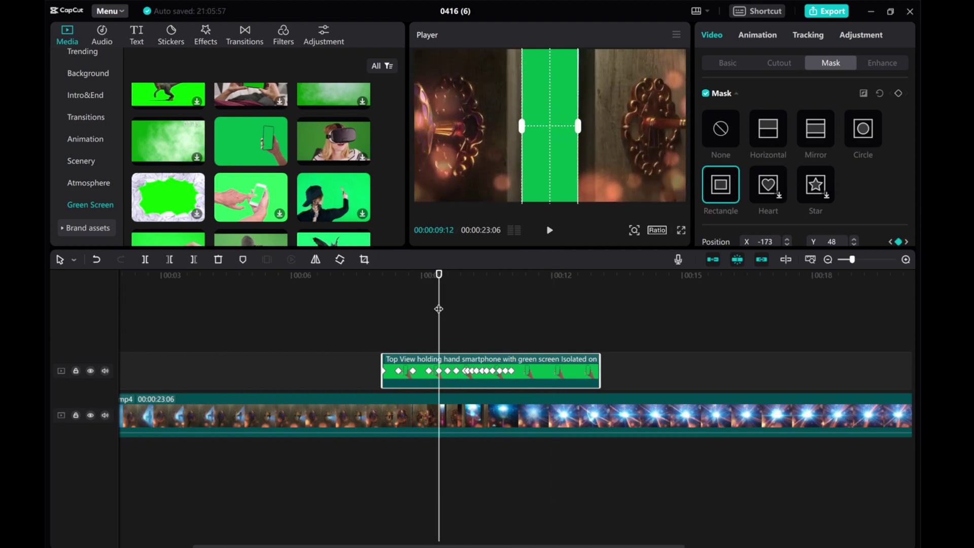
{"action": "left_click", "coordinate": [813, 260]}
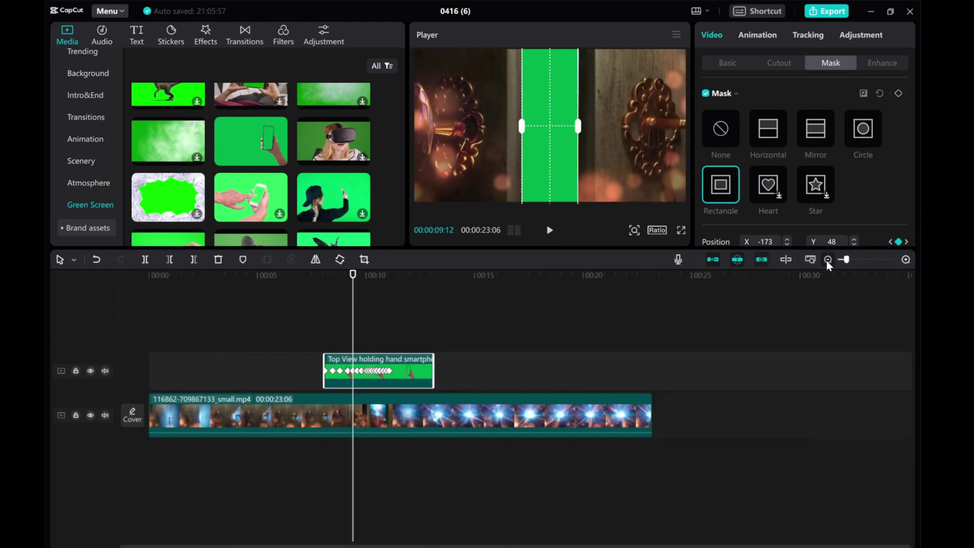
{"action": "left_click_drag", "start_coordinate": [354, 337], "coordinate": [433, 342]}
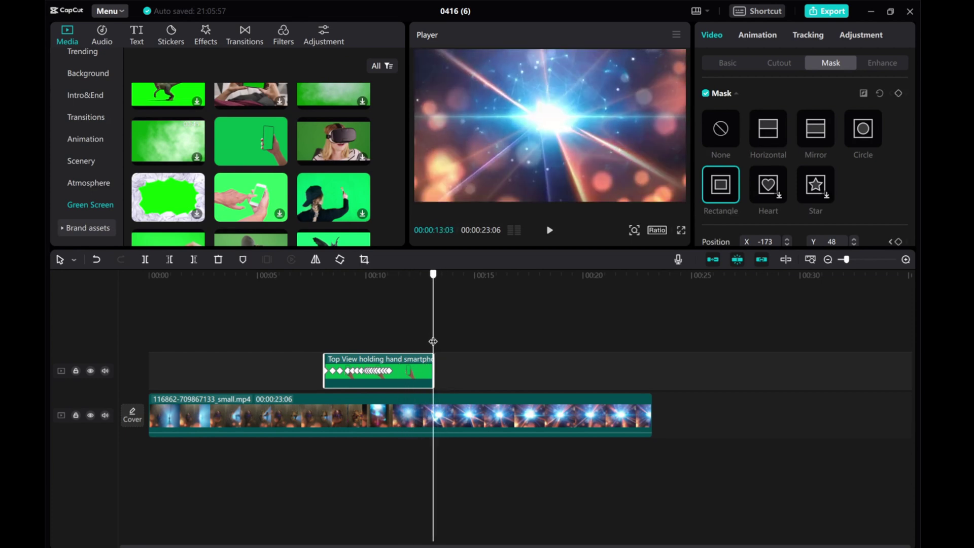
- Trim the background clip at 13:03 and merge it with the overlay into Compound clip1
{"action": "left_click", "coordinate": [414, 417]}
{"action": "left_click", "coordinate": [194, 259]}
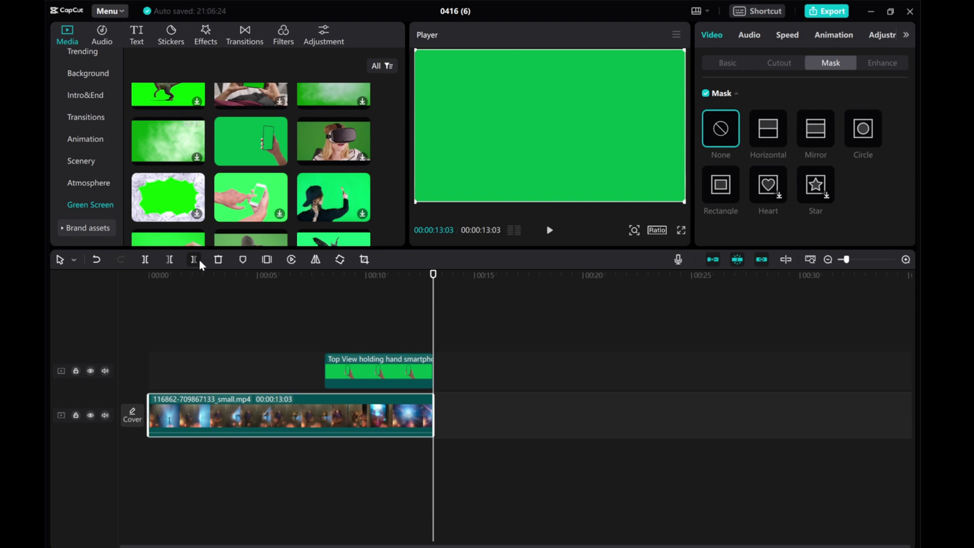
{"action": "left_click", "coordinate": [353, 372], "text": "ctrl"}
{"action": "right_click", "coordinate": [360, 372]}
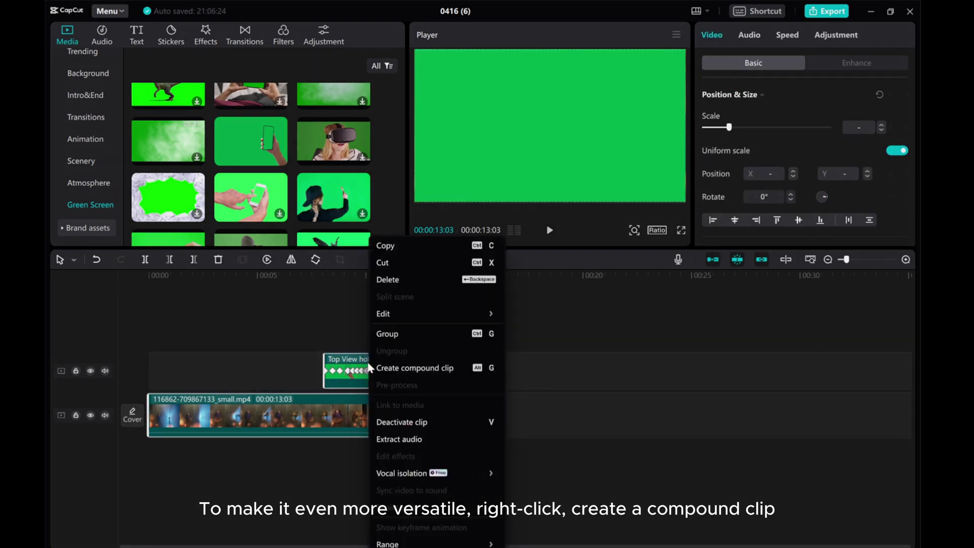
{"action": "left_click", "coordinate": [405, 370]}
{"action": "left_click_drag", "start_coordinate": [436, 331], "coordinate": [248, 344]}
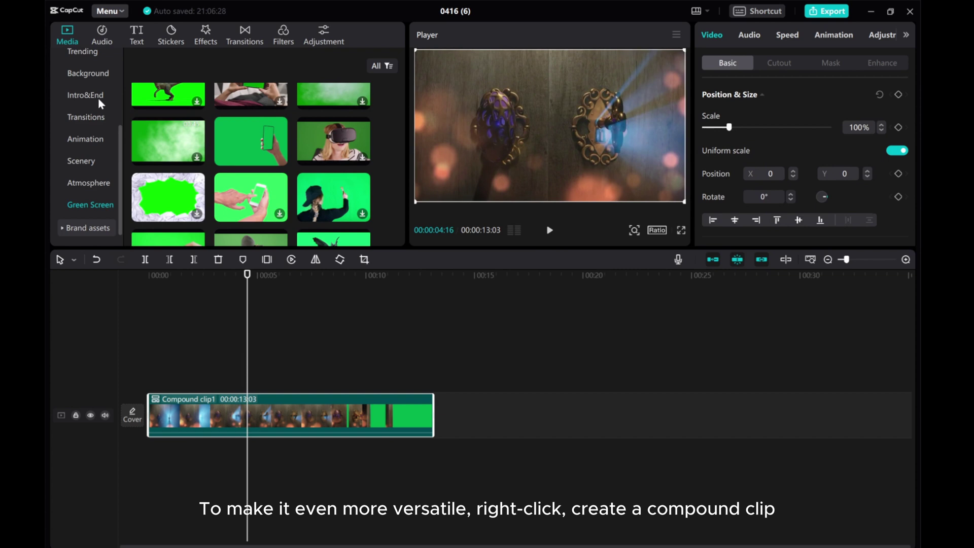
{"action": "scroll", "coordinate": [101, 104], "scroll_direction": "up", "scroll_amount": 3}
- At the 12:04 green-screen frame, turn on chroma key for Compound clip1 and key out the green
{"action": "left_click", "coordinate": [307, 361]}
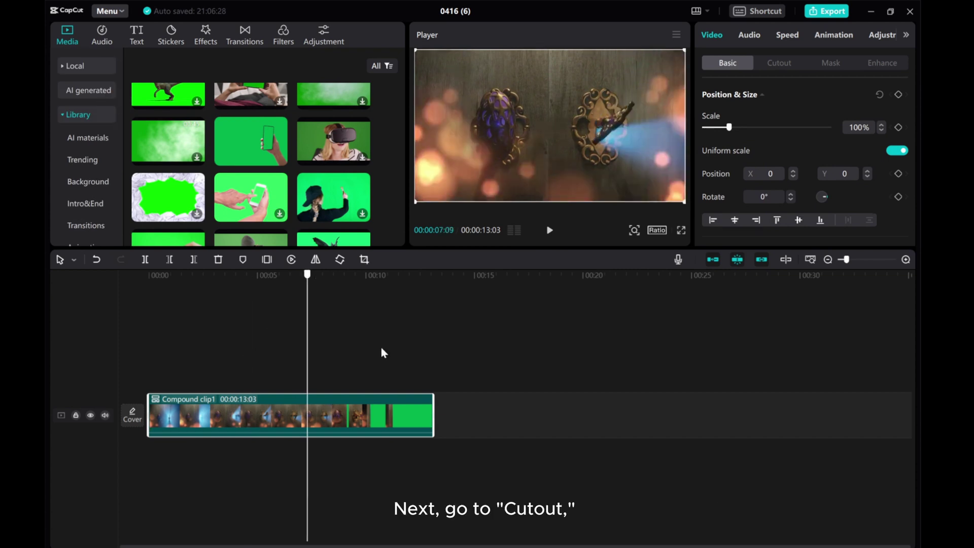
{"action": "left_click", "coordinate": [412, 355]}
{"action": "left_click", "coordinate": [796, 66]}
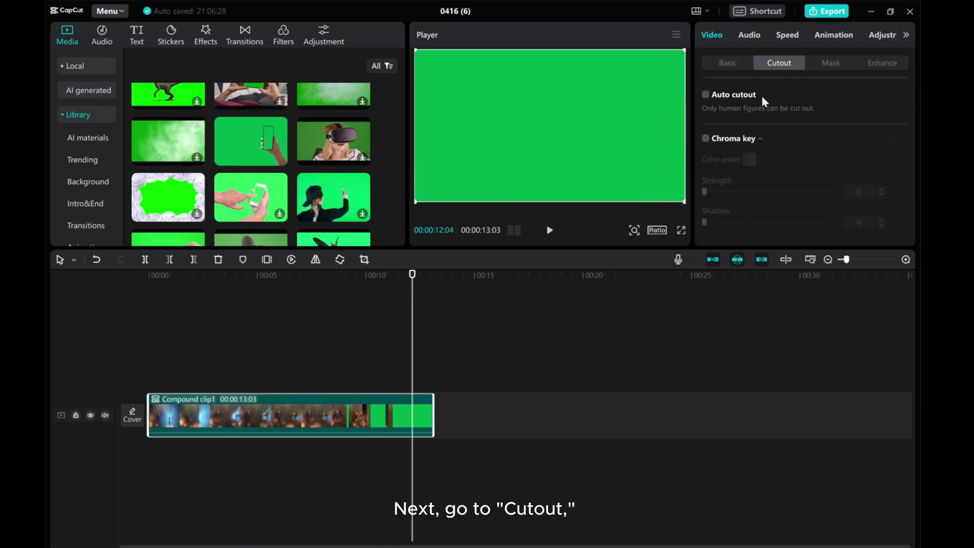
{"action": "left_click", "coordinate": [705, 139]}
{"action": "left_click", "coordinate": [580, 158]}
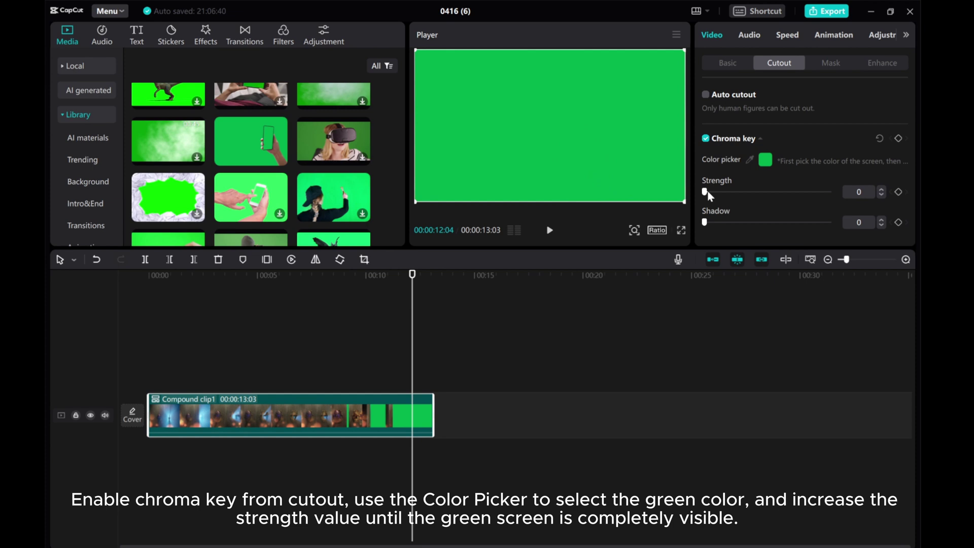
{"action": "left_click_drag", "start_coordinate": [705, 192], "coordinate": [741, 193]}
- Fine-tune the key strength while previewing the keyed result around 10:10 and 09:03
{"action": "left_click_drag", "start_coordinate": [413, 353], "coordinate": [373, 358]}
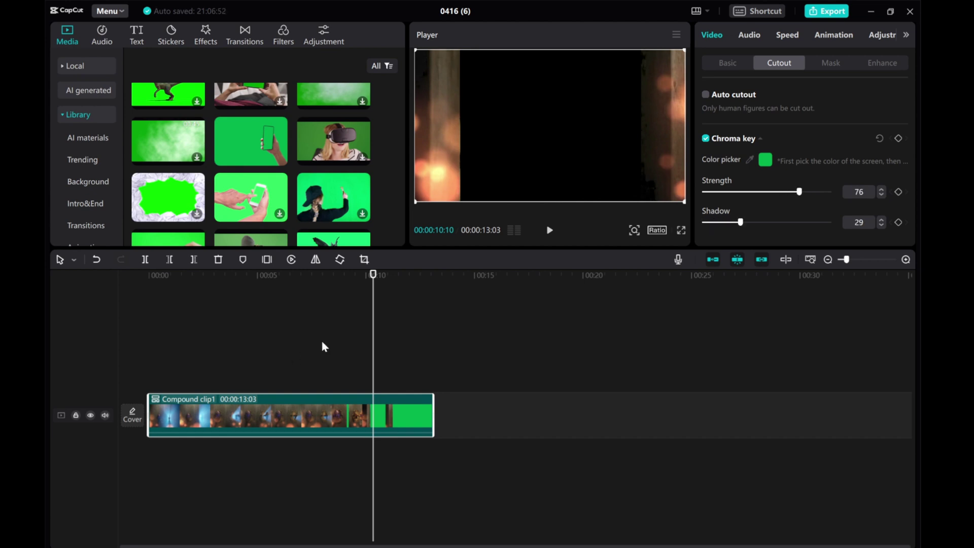
{"action": "left_click_drag", "start_coordinate": [373, 343], "coordinate": [177, 357]}
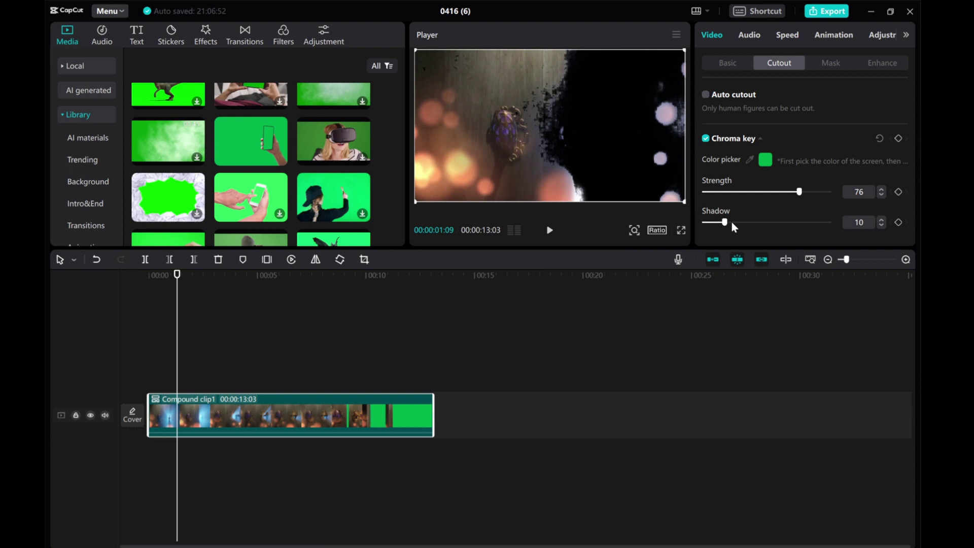
{"action": "left_click_drag", "start_coordinate": [795, 197], "coordinate": [745, 198]}
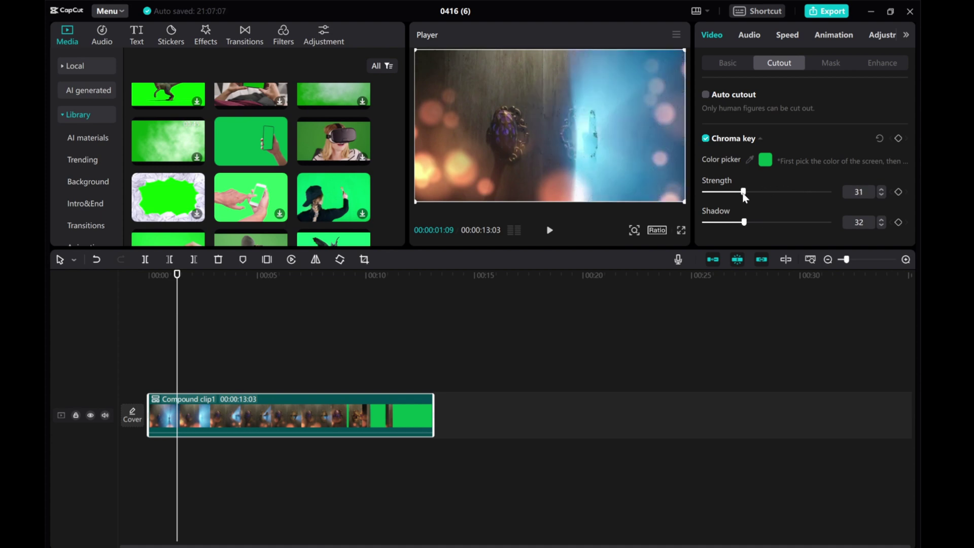
{"action": "left_click_drag", "start_coordinate": [177, 349], "coordinate": [136, 359]}
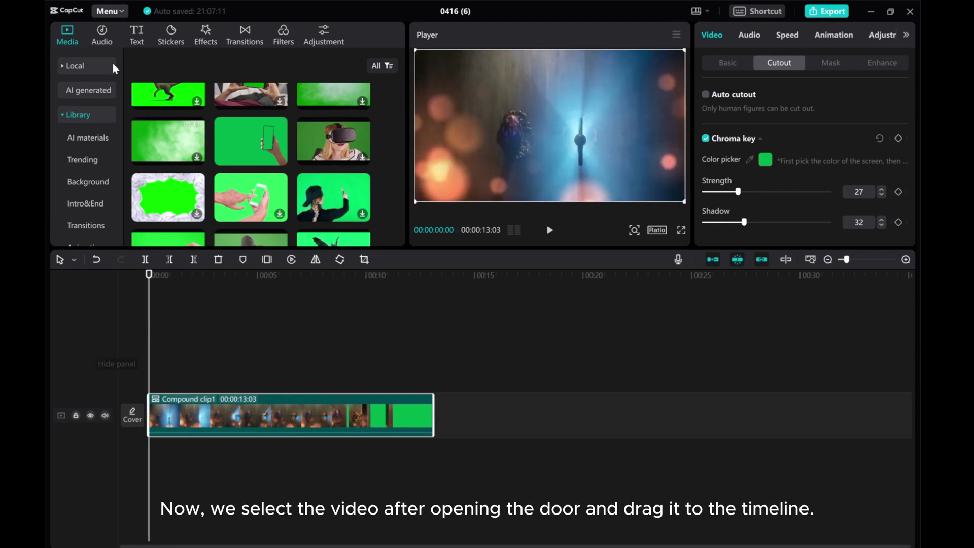
- Add the aerial ocean clip from Local media to the main track beneath Compound clip1
{"action": "left_click", "coordinate": [77, 69]}
{"action": "left_click_drag", "start_coordinate": [231, 139], "coordinate": [213, 332]}
{"action": "left_click_drag", "start_coordinate": [203, 376], "coordinate": [204, 419]}
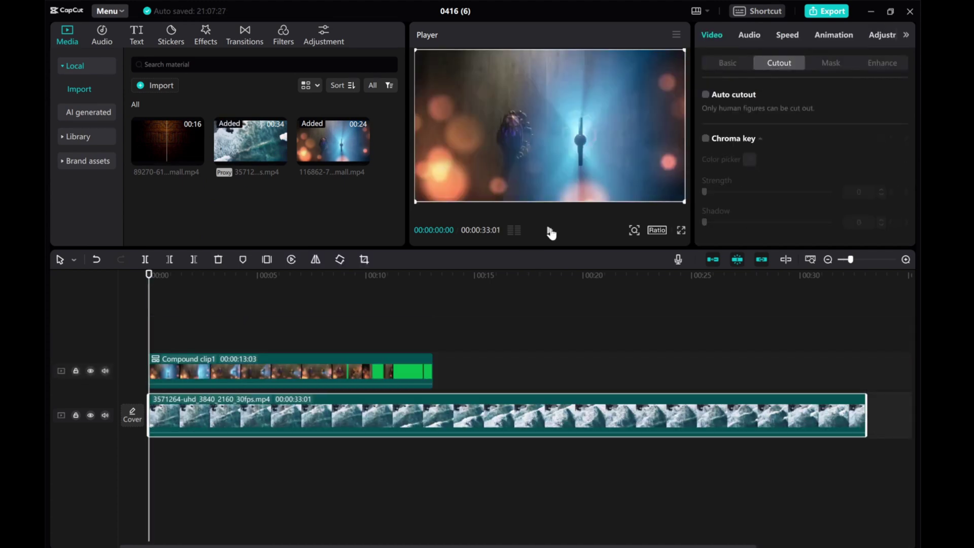
- Play the combined video, then cut off the ocean clip after 13:03
{"action": "left_click", "coordinate": [551, 232]}
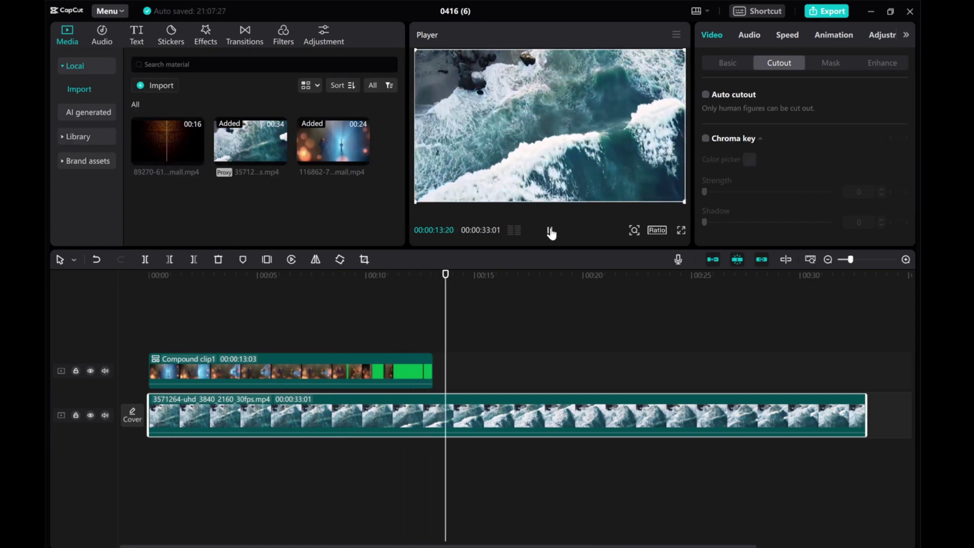
{"action": "left_click", "coordinate": [551, 232]}
{"action": "left_click", "coordinate": [435, 327]}
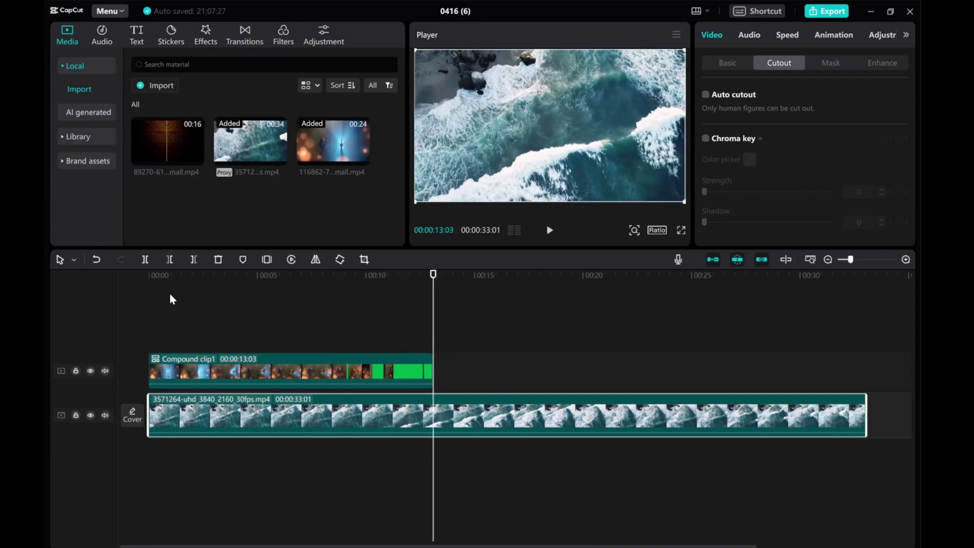
{"action": "left_click", "coordinate": [195, 260]}
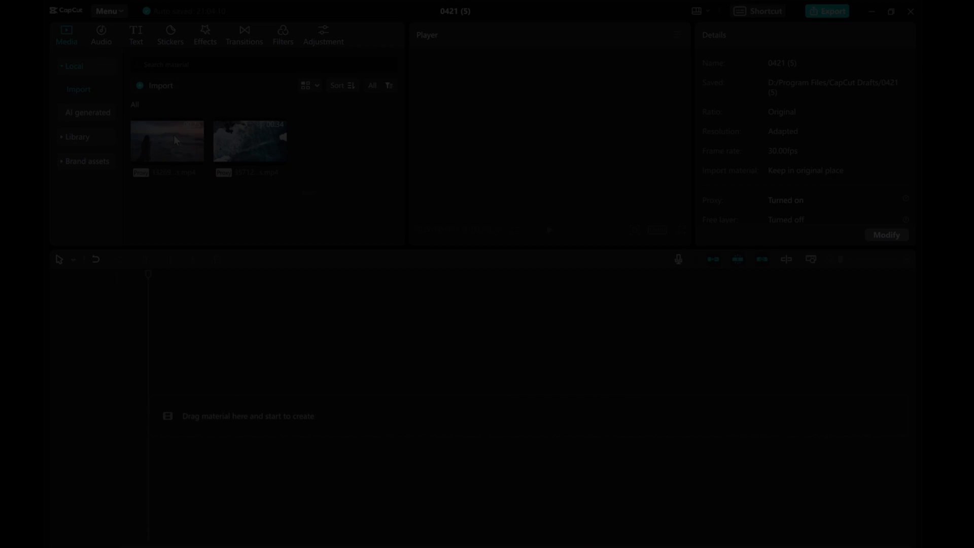
- Add both videos, lift the beach clip onto an overlay track above the ocean, and show its mask options
{"action": "left_click_drag", "start_coordinate": [174, 135], "coordinate": [169, 412]}
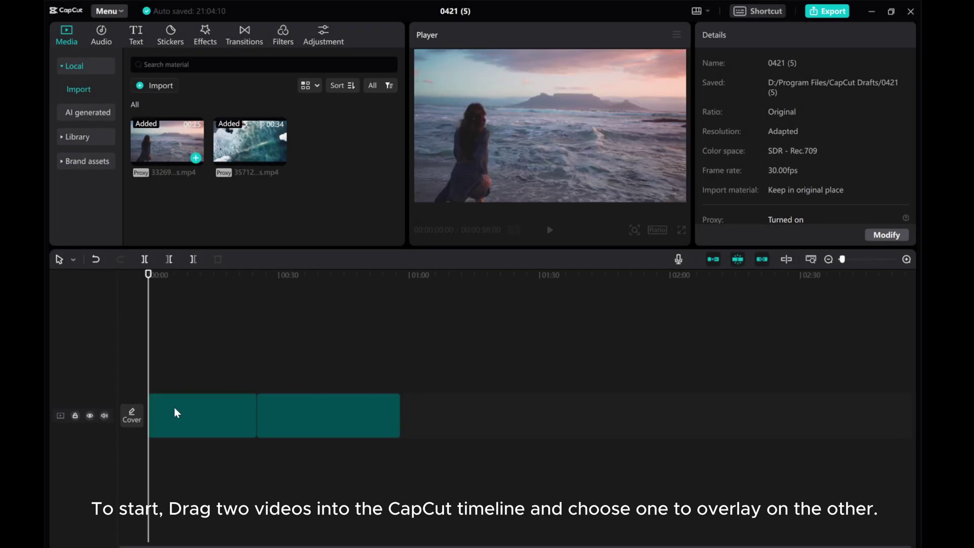
{"action": "left_click", "coordinate": [185, 416]}
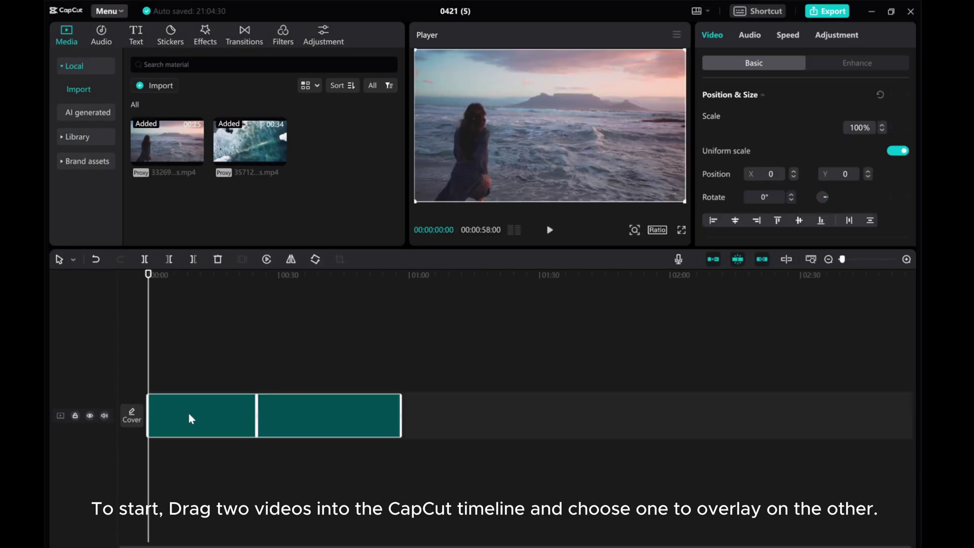
{"action": "left_click_drag", "start_coordinate": [180, 413], "coordinate": [181, 372]}
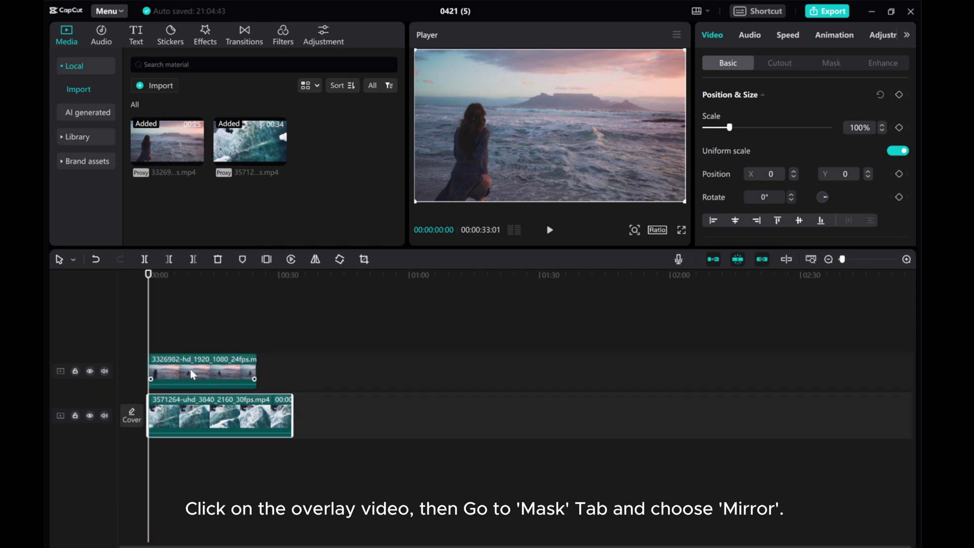
{"action": "left_click", "coordinate": [193, 374]}
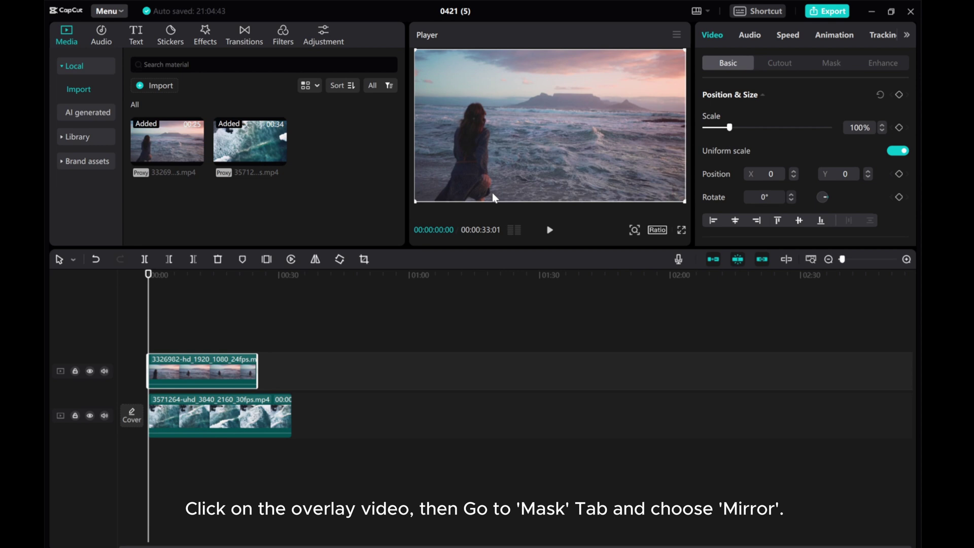
{"action": "left_click", "coordinate": [829, 64]}
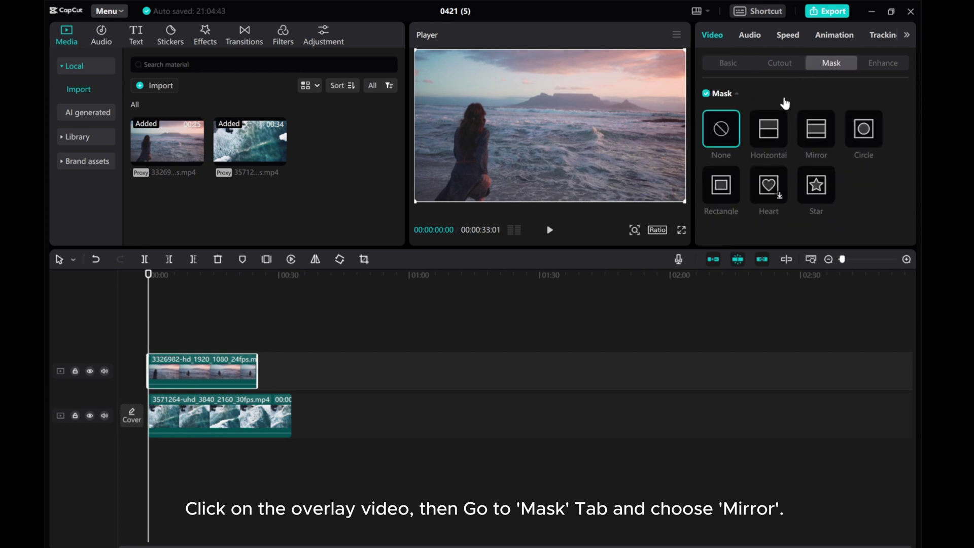
- Apply a Mirror mask to the beach overlay, rotated into a vertical band at X -756, Y 43
{"action": "left_click", "coordinate": [820, 135]}
{"action": "left_click_drag", "start_coordinate": [550, 184], "coordinate": [456, 151]}
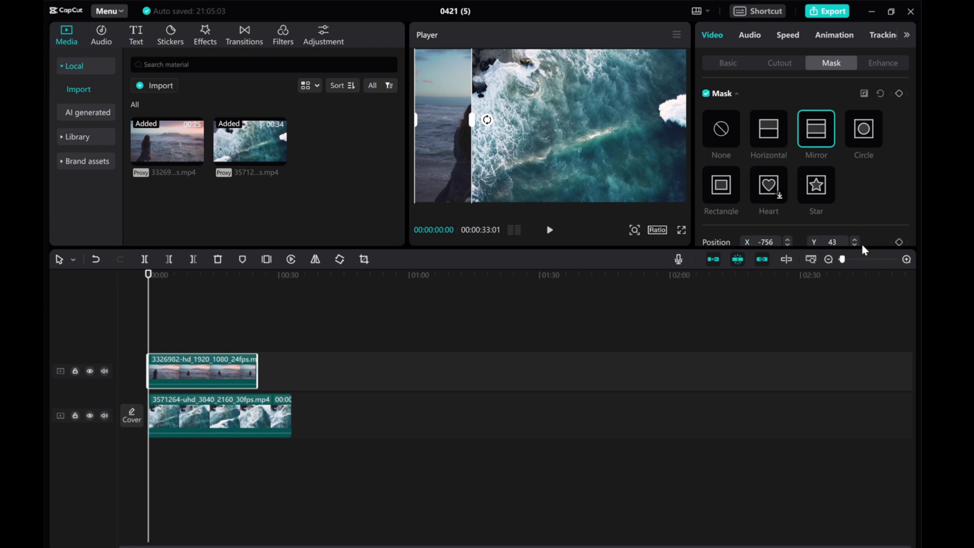
{"action": "left_click", "coordinate": [907, 260]}
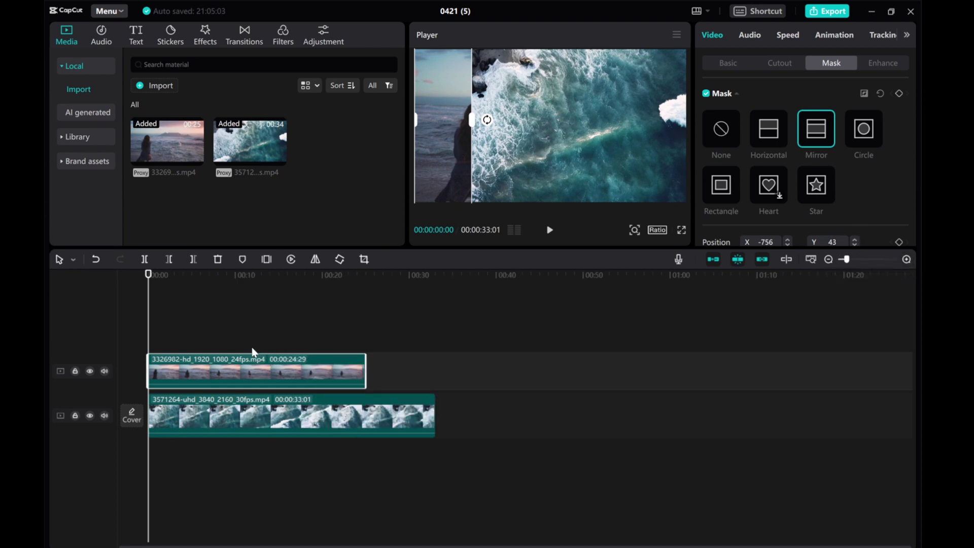
- After trying Spin Up and Flip, give the beach overlay a Slide Up in-animation lasting 0.8 s
{"action": "left_click", "coordinate": [828, 35]}
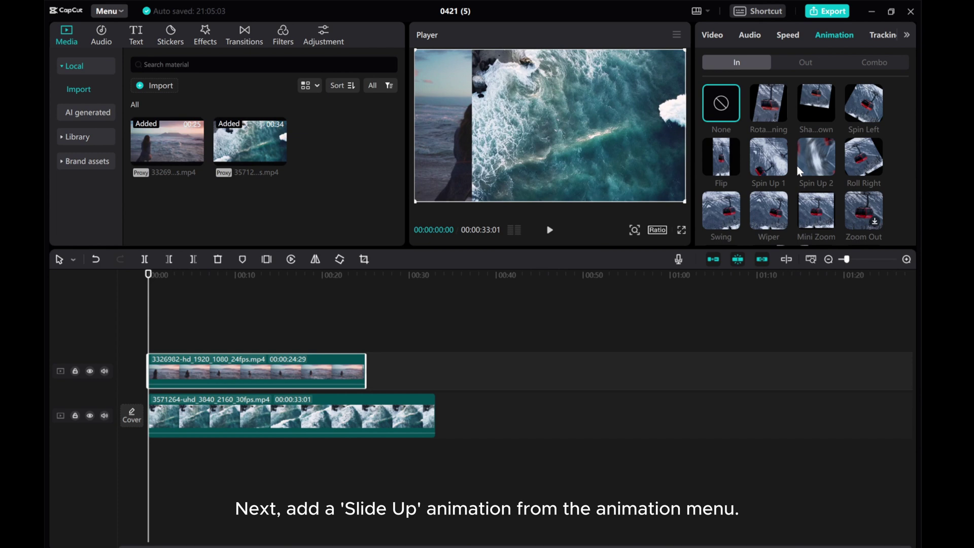
{"action": "left_click", "coordinate": [773, 171]}
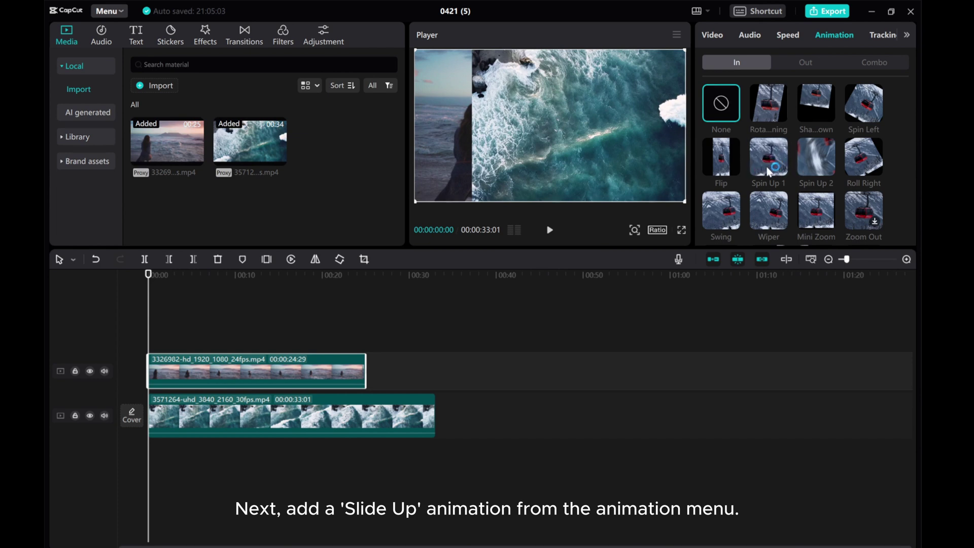
{"action": "left_click", "coordinate": [818, 163]}
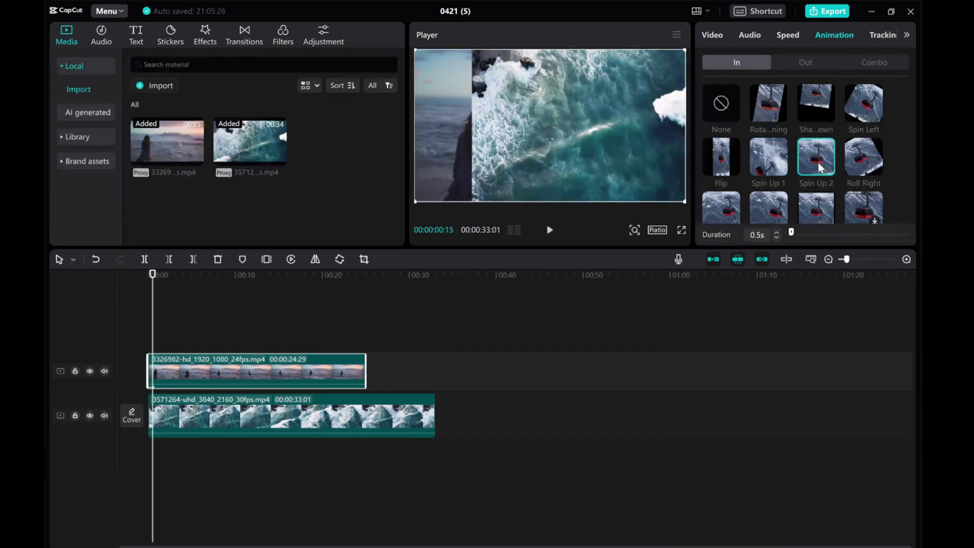
{"action": "scroll", "coordinate": [801, 167], "scroll_direction": "down", "scroll_amount": 1}
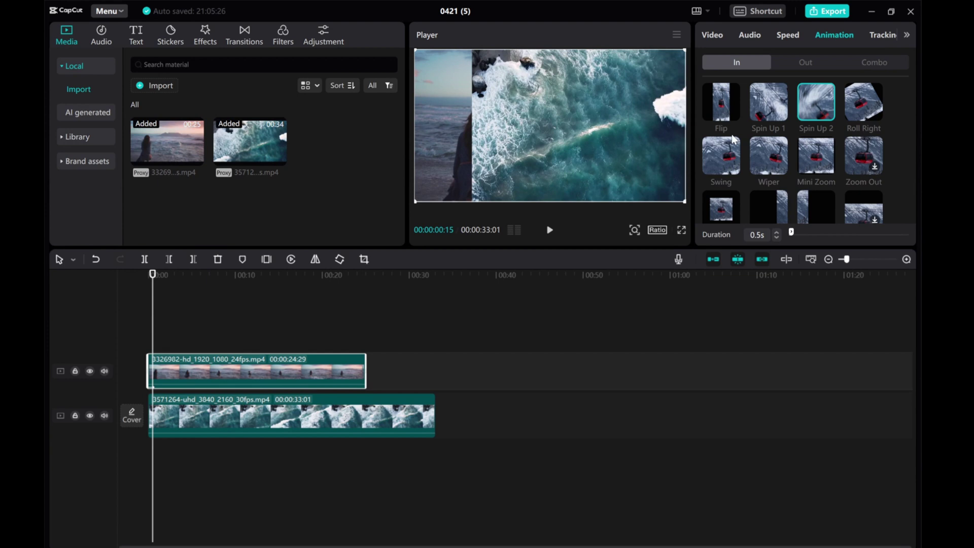
{"action": "left_click", "coordinate": [723, 109]}
{"action": "left_click", "coordinate": [769, 113]}
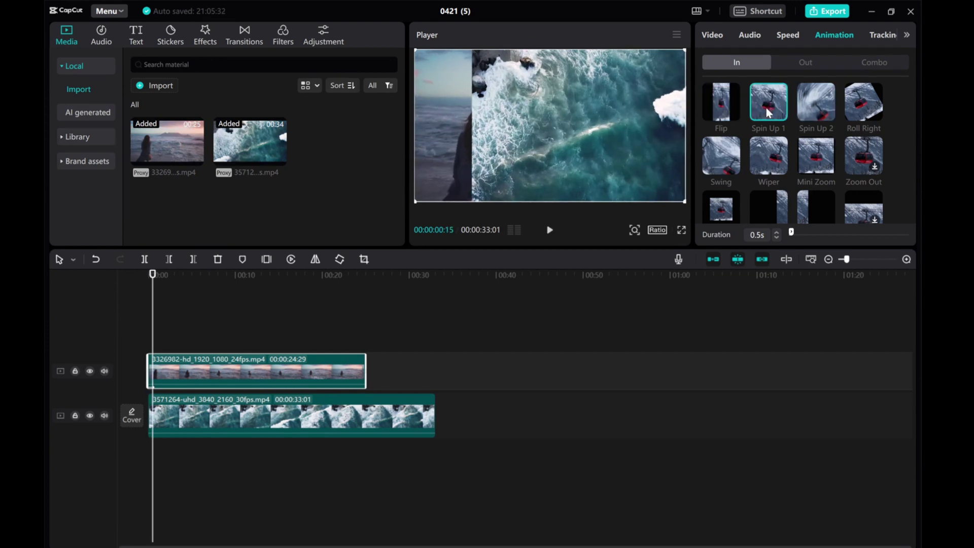
{"action": "left_click", "coordinate": [816, 102]}
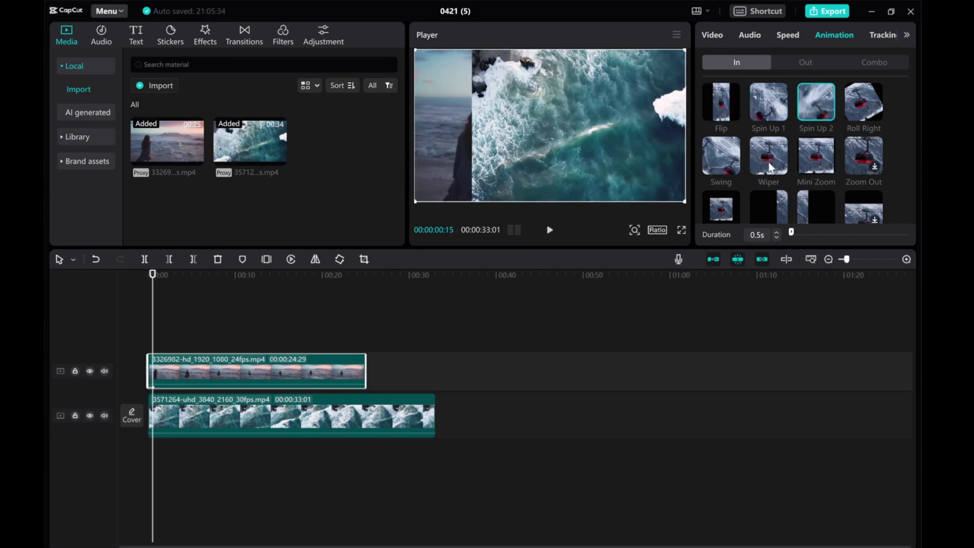
{"action": "scroll", "coordinate": [770, 167], "scroll_direction": "down", "scroll_amount": 1}
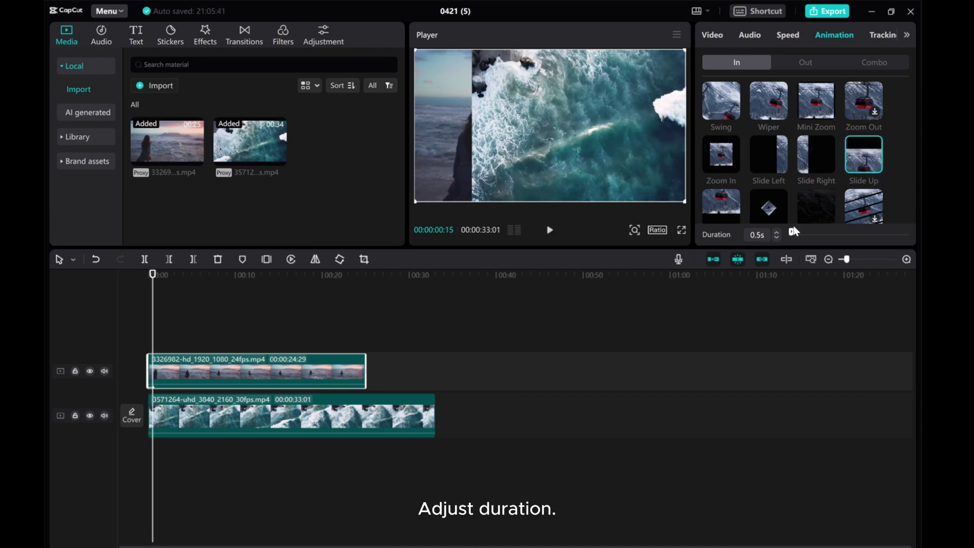
{"action": "left_click_drag", "start_coordinate": [791, 232], "coordinate": [793, 233]}
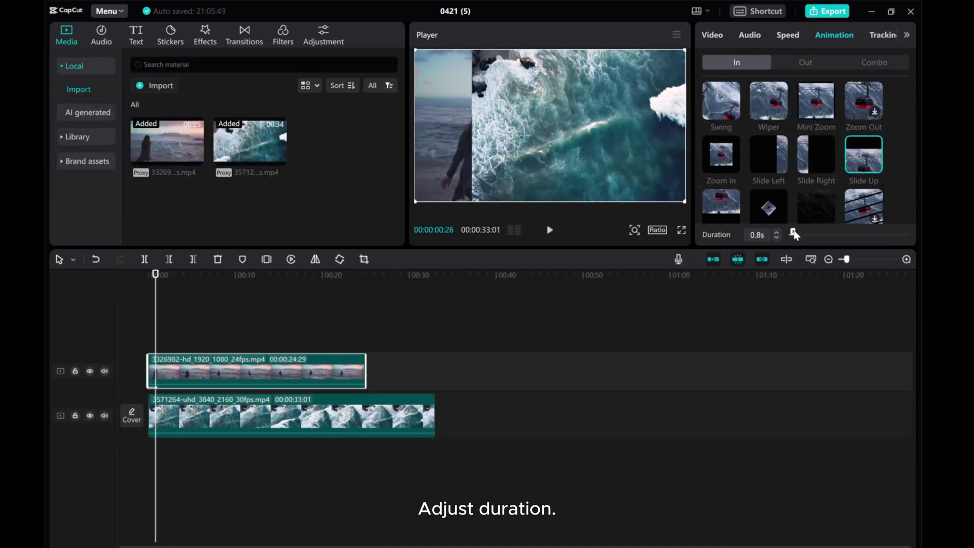
- Paste a first duplicate of the beach clip on a new track with its mirror mask shifted slightly right
{"action": "right_click", "coordinate": [179, 372]}
{"action": "left_click", "coordinate": [205, 230]}
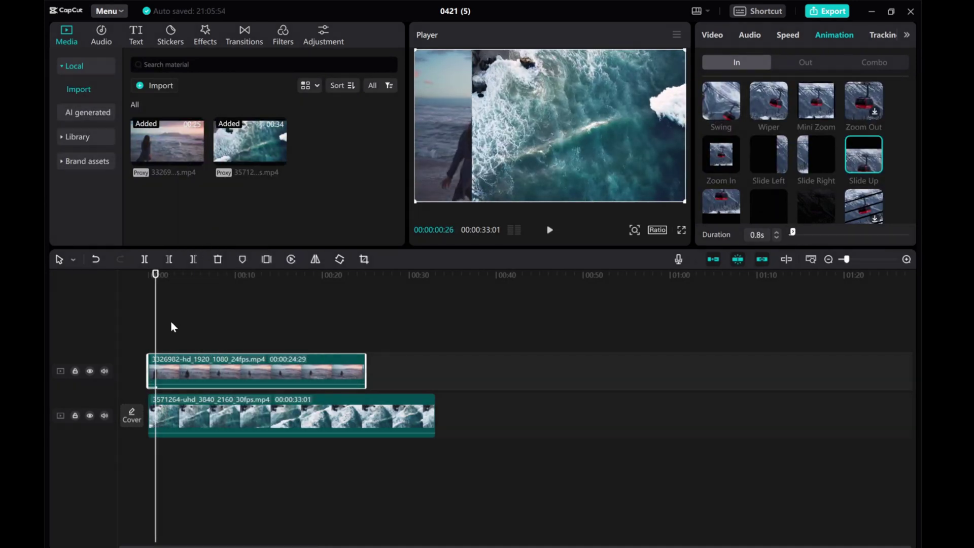
{"action": "right_click", "coordinate": [161, 339]}
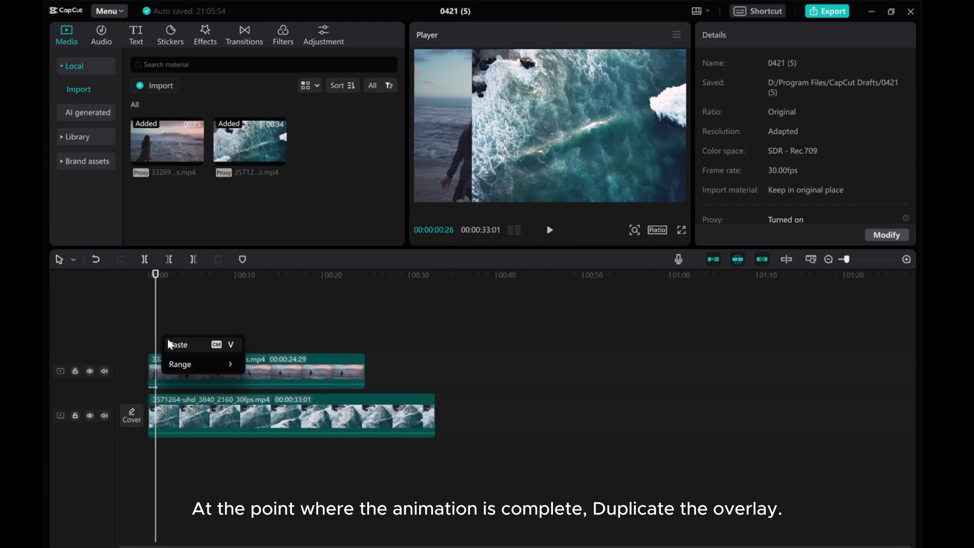
{"action": "left_click", "coordinate": [174, 342]}
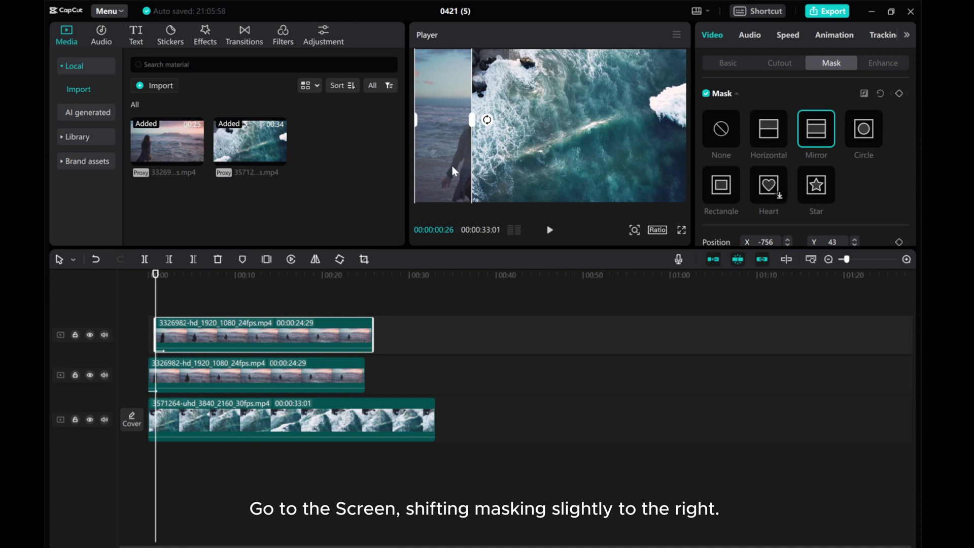
{"action": "left_click_drag", "start_coordinate": [452, 165], "coordinate": [510, 168]}
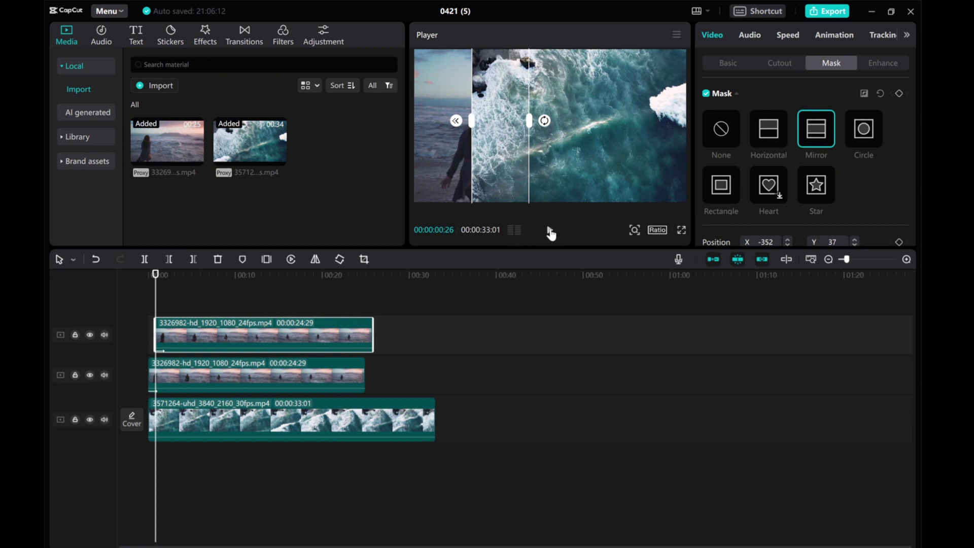
{"action": "left_click", "coordinate": [211, 322]}
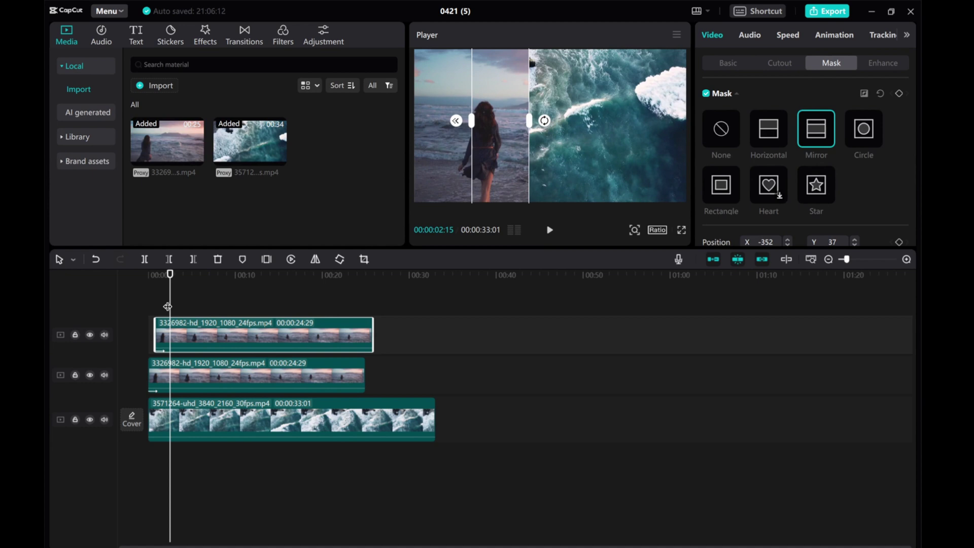
{"action": "left_click_drag", "start_coordinate": [168, 307], "coordinate": [157, 305]}
{"action": "left_click", "coordinate": [906, 260]}
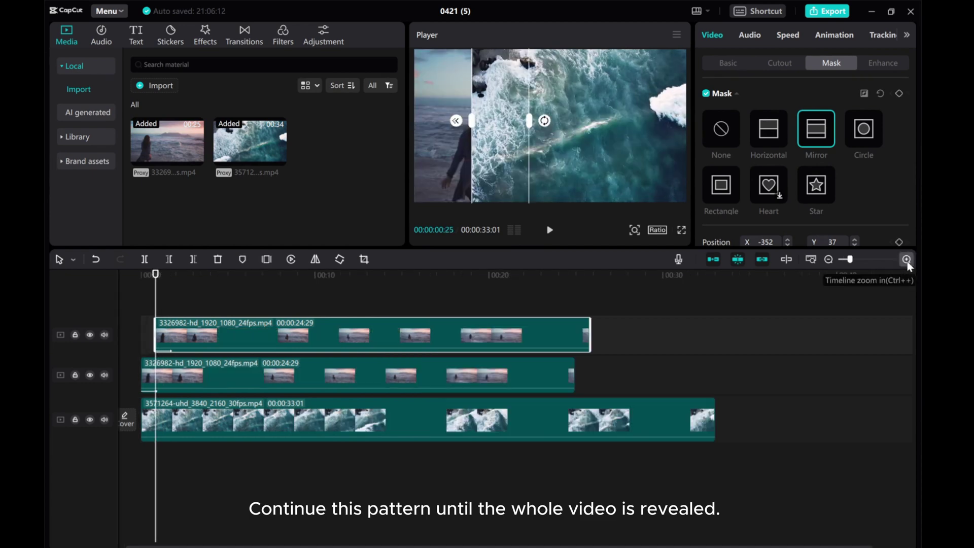
{"action": "left_click", "coordinate": [549, 230]}
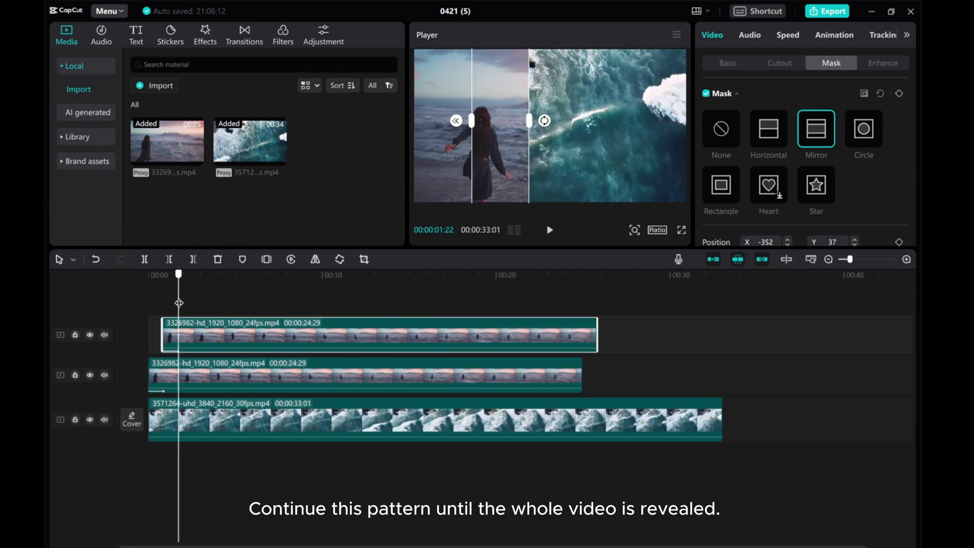
- Paste a second staggered copy on a new top track and move its mirror mask further right
{"action": "right_click", "coordinate": [206, 330]}
{"action": "left_click", "coordinate": [221, 229]}
{"action": "right_click", "coordinate": [189, 298]}
{"action": "left_click", "coordinate": [199, 311]}
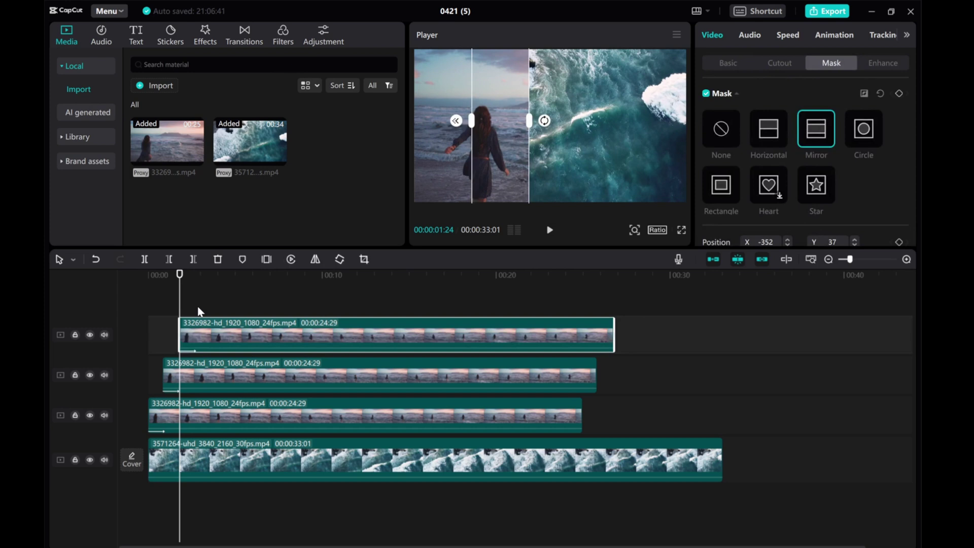
{"action": "left_click", "coordinate": [549, 230]}
{"action": "left_click", "coordinate": [549, 230]}
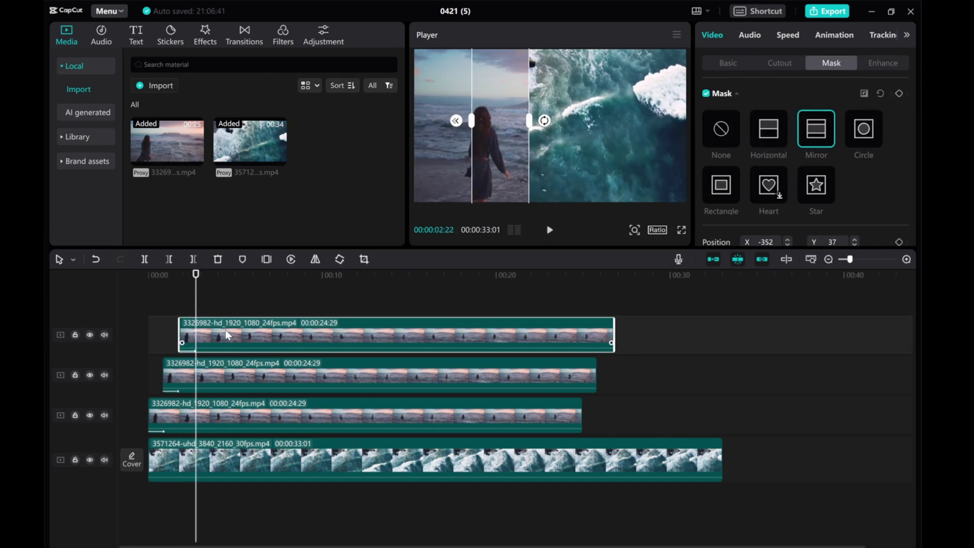
{"action": "left_click", "coordinate": [136, 314]}
{"action": "left_click", "coordinate": [549, 230]}
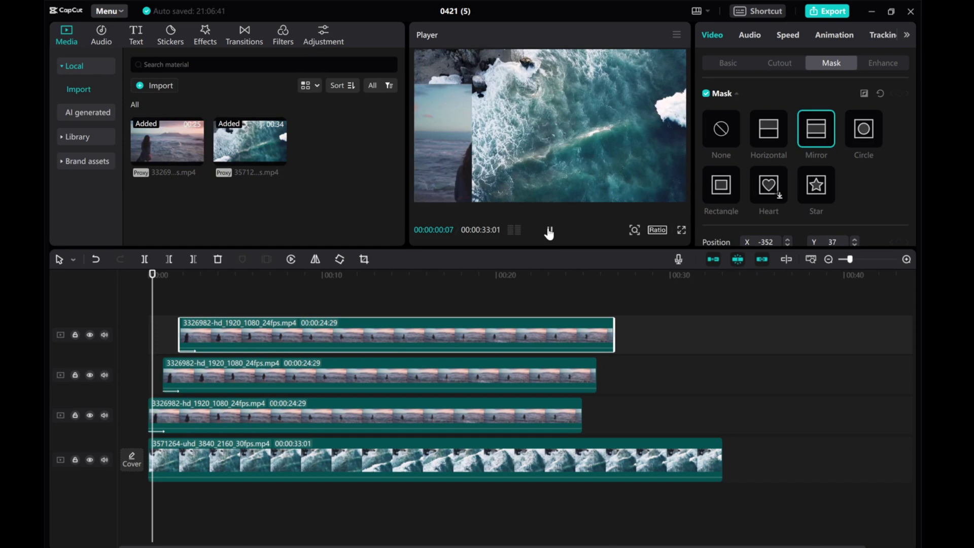
{"action": "left_click", "coordinate": [549, 230]}
{"action": "mouse_move", "coordinate": [196, 307]}
{"action": "left_mouse_down"}
{"action": "mouse_move", "coordinate": [159, 308]}
{"action": "mouse_move", "coordinate": [188, 309]}
{"action": "mouse_move", "coordinate": [179, 310]}
{"action": "left_mouse_up"}
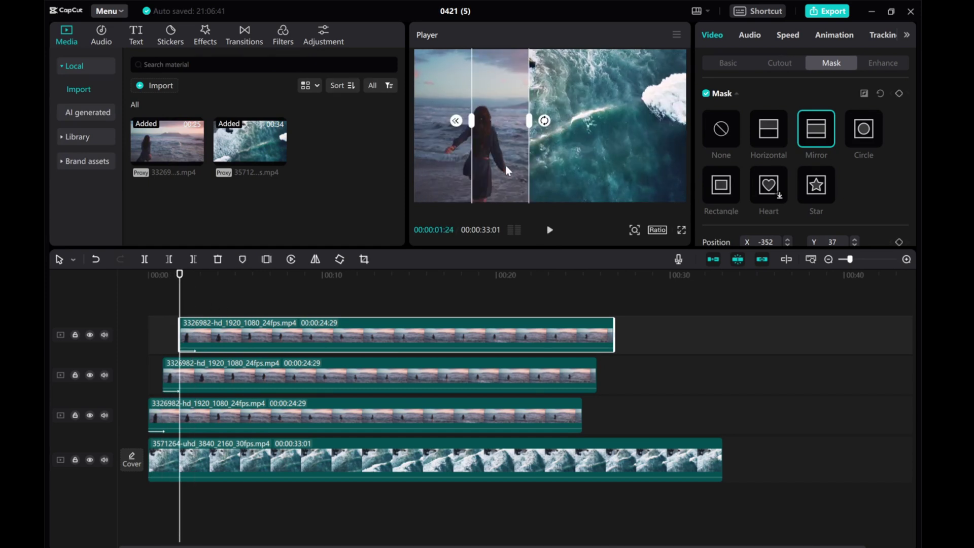
{"action": "left_click_drag", "start_coordinate": [505, 164], "coordinate": [562, 166]}
- Paste a third copy at 00:00:02:22 with its mirror mask moved further right
{"action": "left_click_drag", "start_coordinate": [180, 298], "coordinate": [195, 299]}
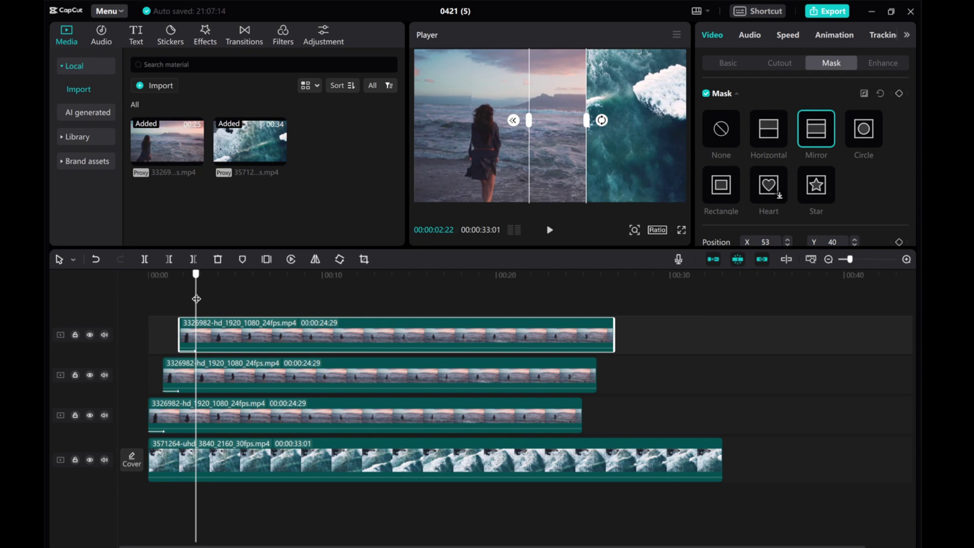
{"action": "right_click", "coordinate": [244, 332]}
{"action": "left_click", "coordinate": [262, 229]}
{"action": "right_click", "coordinate": [216, 305]}
{"action": "left_click", "coordinate": [223, 312]}
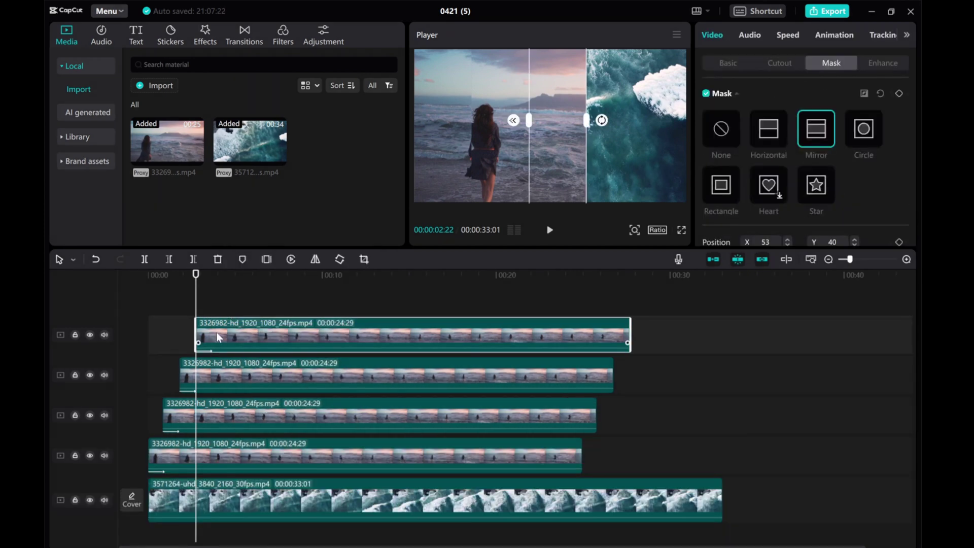
{"action": "left_click_drag", "start_coordinate": [559, 148], "coordinate": [615, 148]}
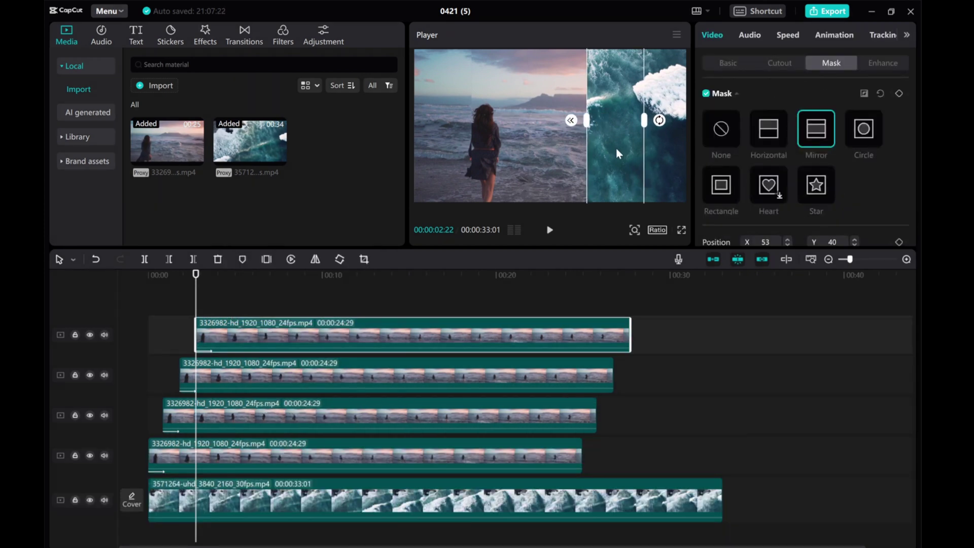
- Paste a fourth copy at 00:00:03:18 and push its mirror mask toward the right edge
{"action": "left_click_drag", "start_coordinate": [197, 301], "coordinate": [211, 301]}
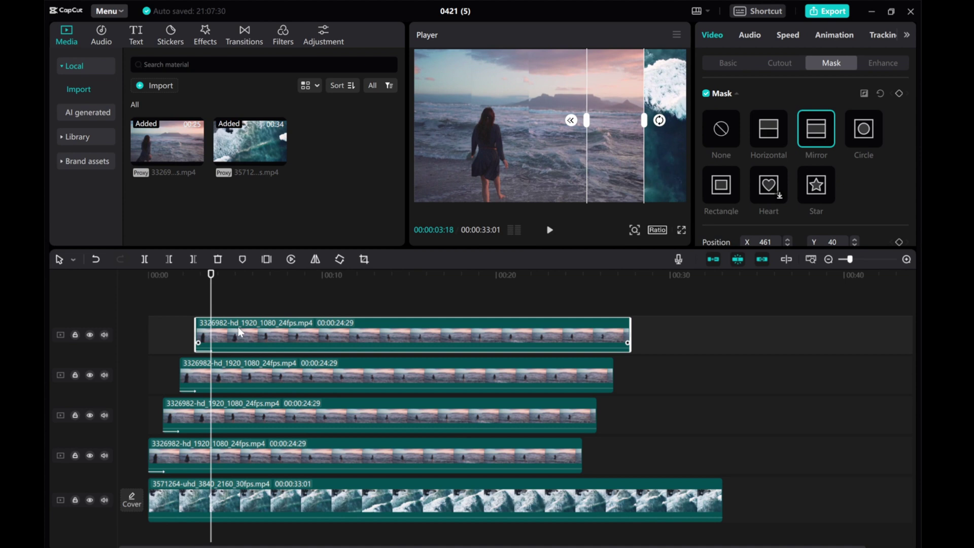
{"action": "key", "text": "ctrl+v"}
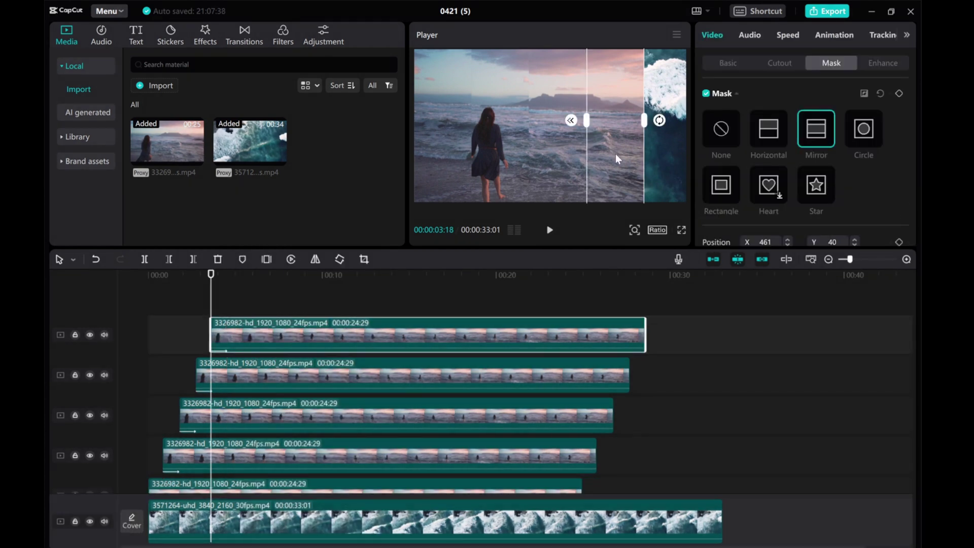
{"action": "left_click_drag", "start_coordinate": [663, 155], "coordinate": [673, 155]}
{"action": "mouse_move", "coordinate": [214, 304]}
{"action": "left_mouse_down"}
{"action": "mouse_move", "coordinate": [228, 304]}
{"action": "mouse_move", "coordinate": [211, 305]}
{"action": "left_mouse_up"}
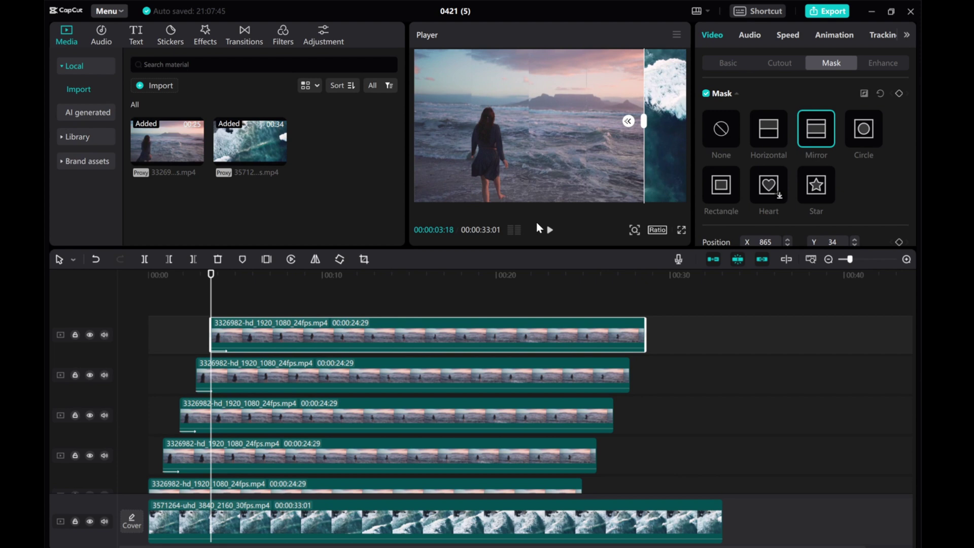
- Play the staggered beach reveal from 0, then zoom out and box-select all five beach clips
{"action": "left_click_drag", "start_coordinate": [211, 297], "coordinate": [45, 302]}
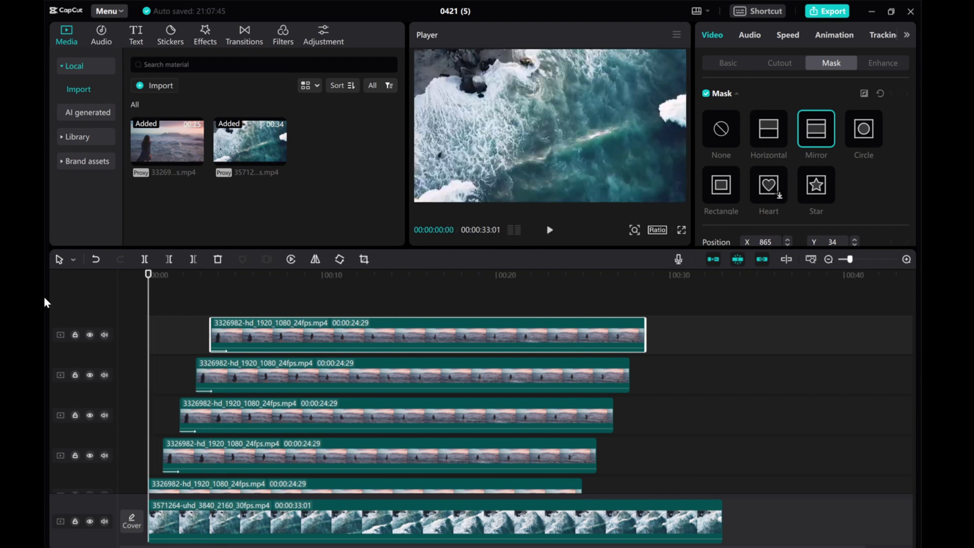
{"action": "left_click", "coordinate": [549, 231]}
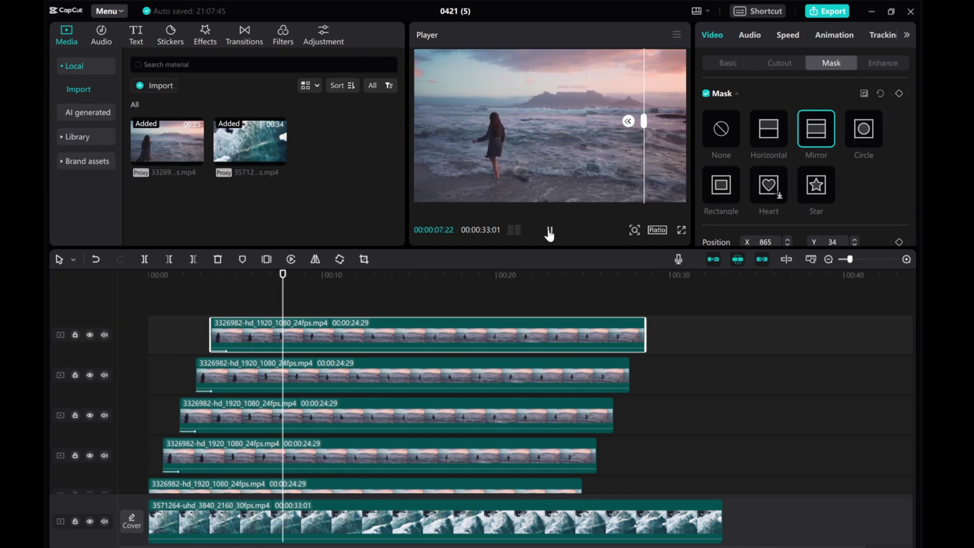
{"action": "left_click", "coordinate": [549, 233]}
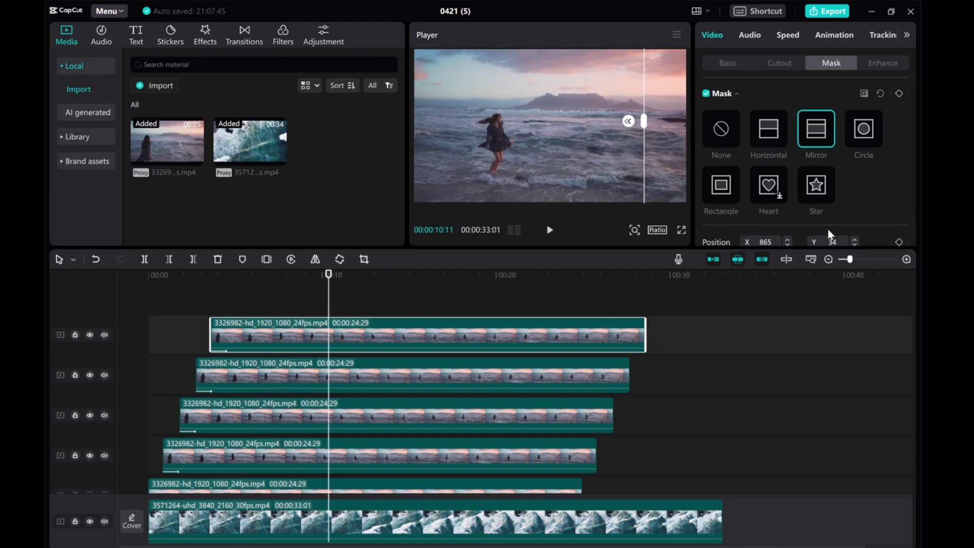
{"action": "left_click", "coordinate": [829, 263]}
{"action": "scroll", "coordinate": [429, 443], "scroll_direction": "down", "scroll_amount": 1}
{"action": "left_click_drag", "start_coordinate": [437, 315], "coordinate": [322, 459]}
- Merge the five selected beach clips into Compound clip1 and play the result
{"action": "right_click", "coordinate": [323, 376]}
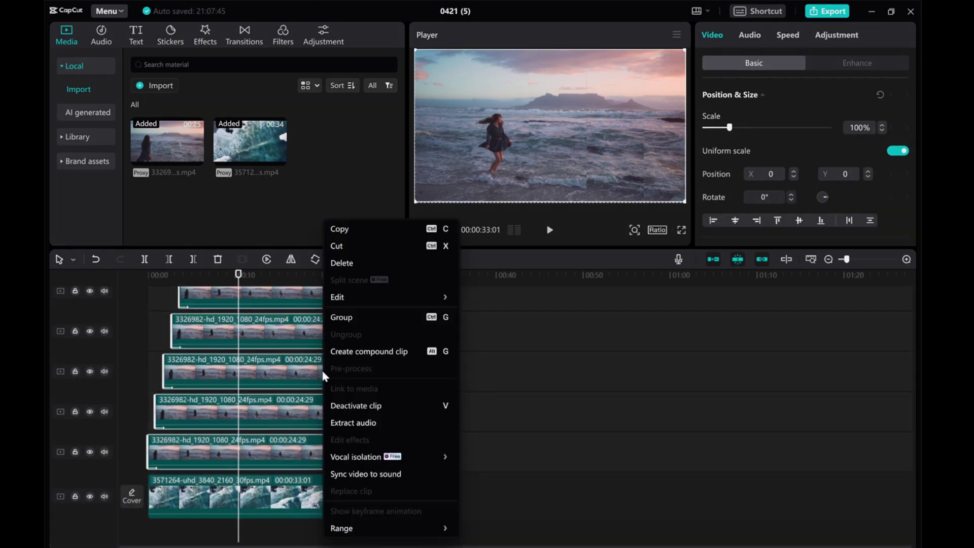
{"action": "left_click", "coordinate": [364, 351]}
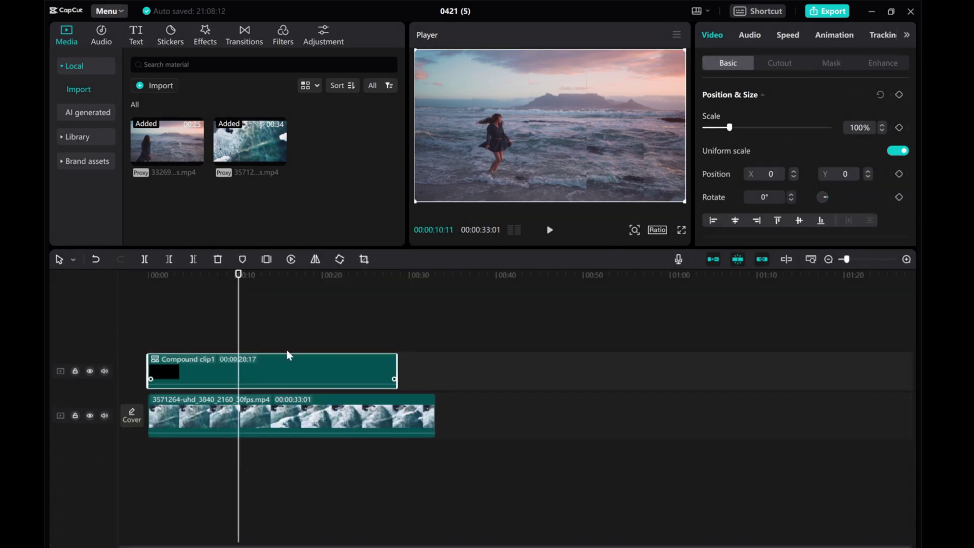
{"action": "left_click", "coordinate": [548, 234]}
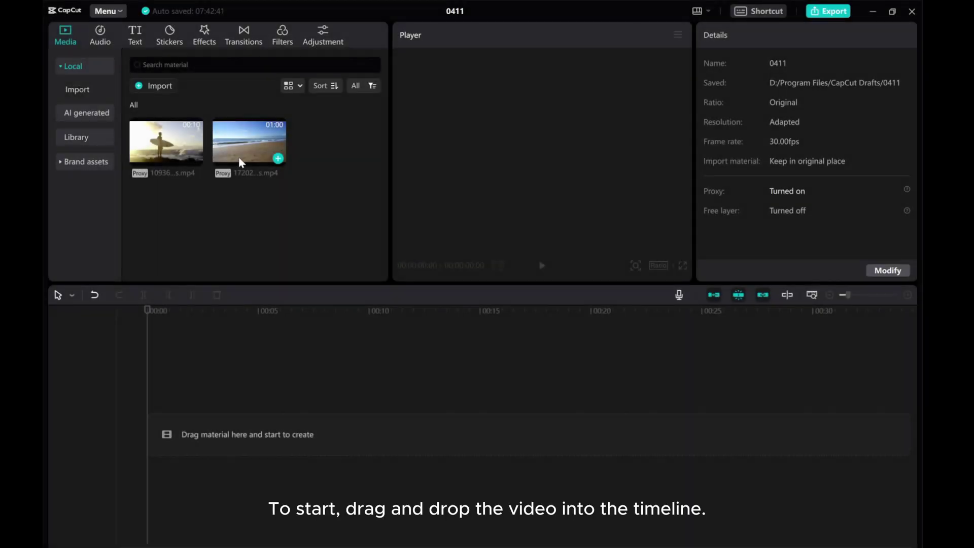
- Place the 59:29 beach clip at the start of the main track and the surfer clip above it
{"action": "left_click_drag", "start_coordinate": [238, 147], "coordinate": [145, 431]}
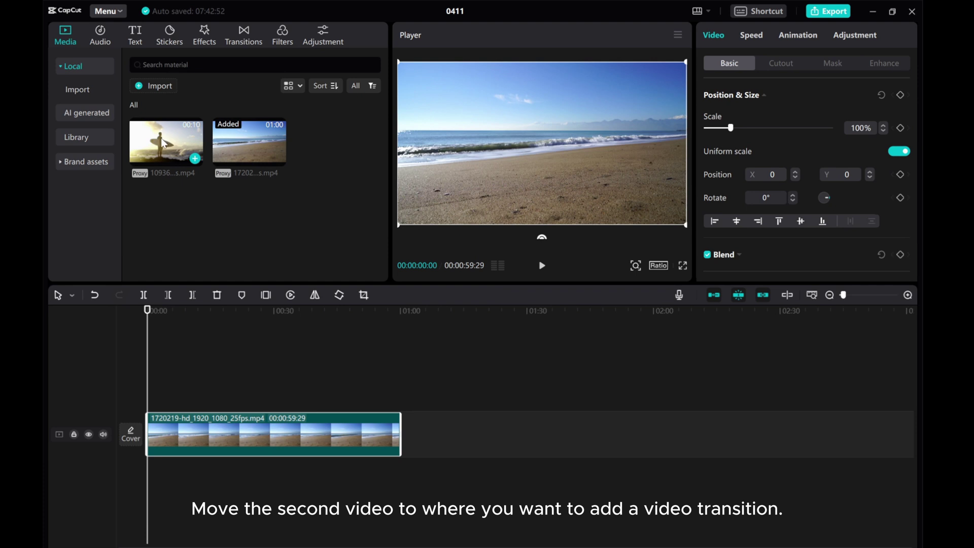
{"action": "left_click_drag", "start_coordinate": [164, 145], "coordinate": [162, 366]}
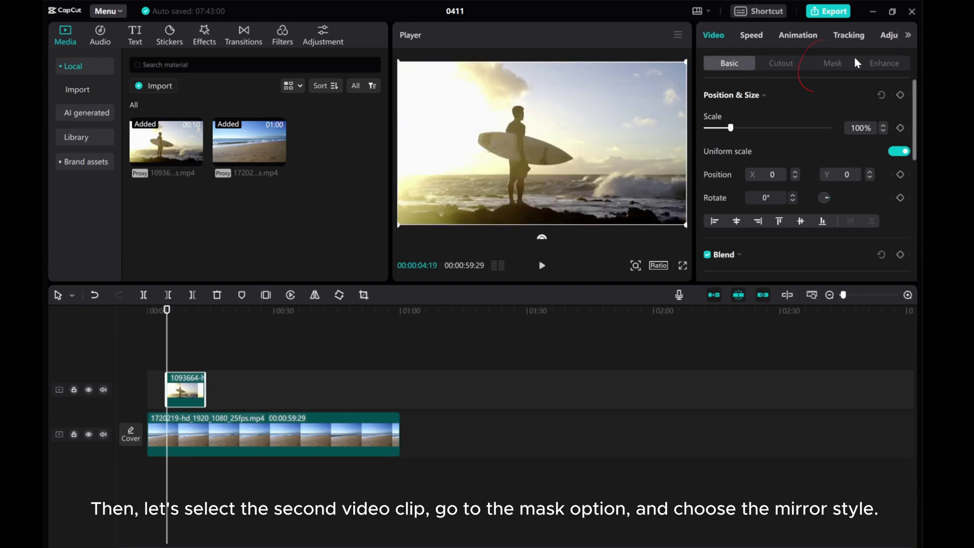
- Give the surfer clip a Mirror mask rotated to -23°, with size 540 and feather 5
{"action": "left_click", "coordinate": [831, 64]}
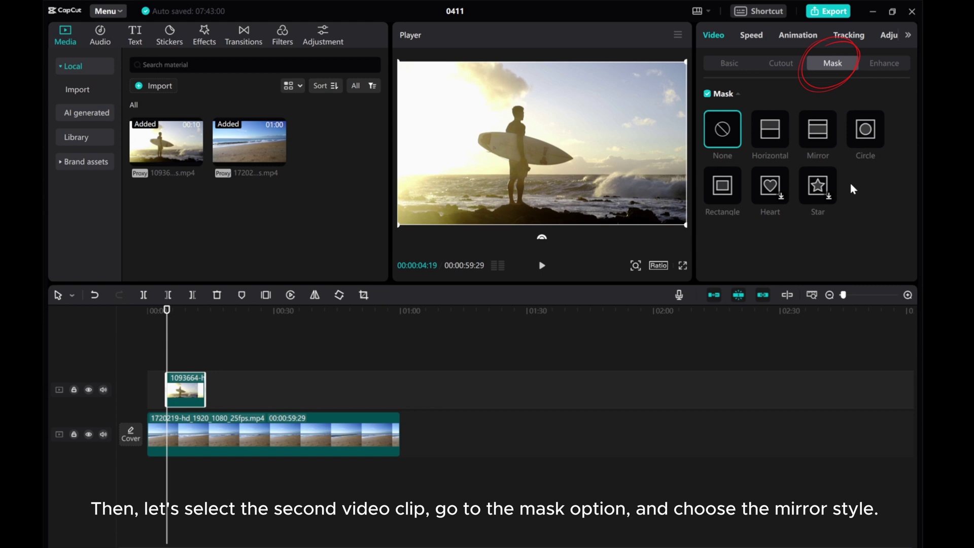
{"action": "left_click", "coordinate": [812, 138]}
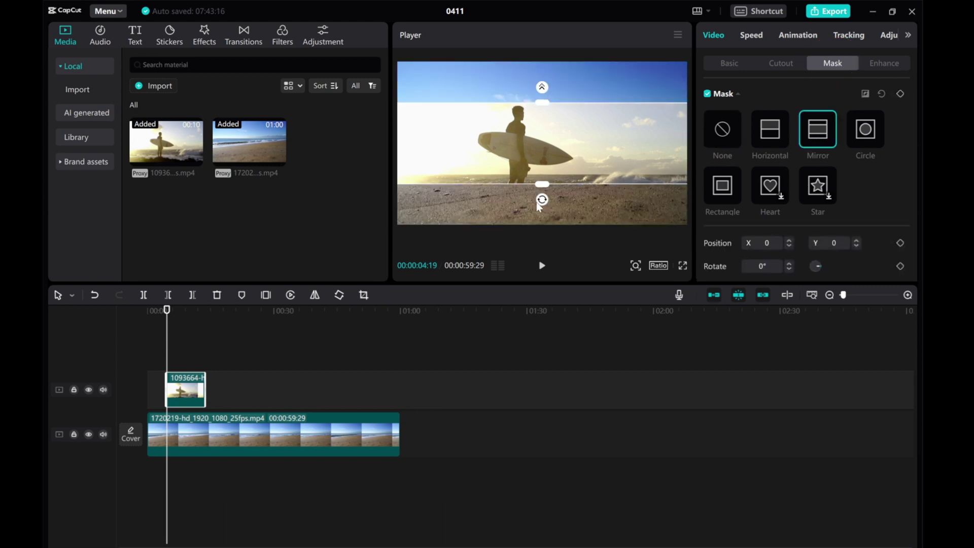
{"action": "left_click_drag", "start_coordinate": [539, 202], "coordinate": [562, 197]}
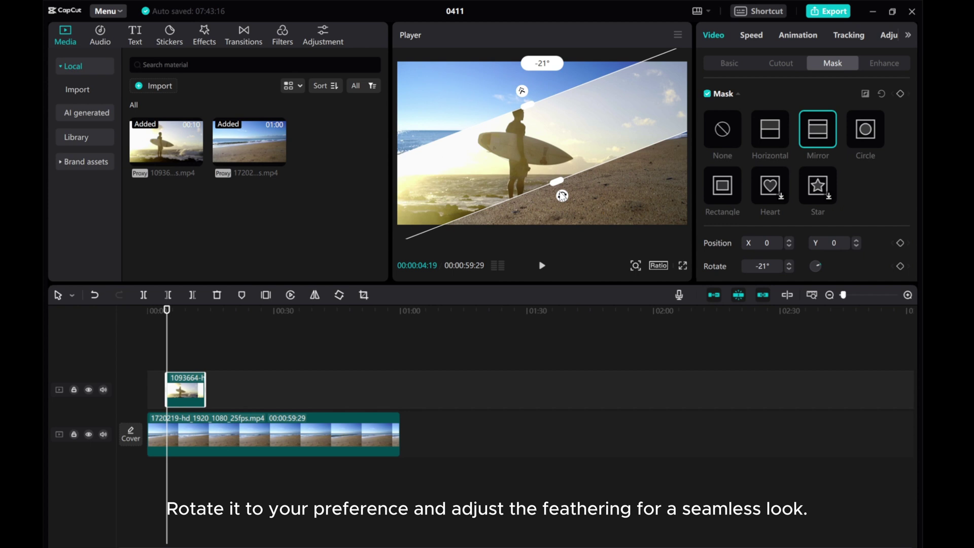
{"action": "left_click_drag", "start_coordinate": [561, 197], "coordinate": [564, 195]}
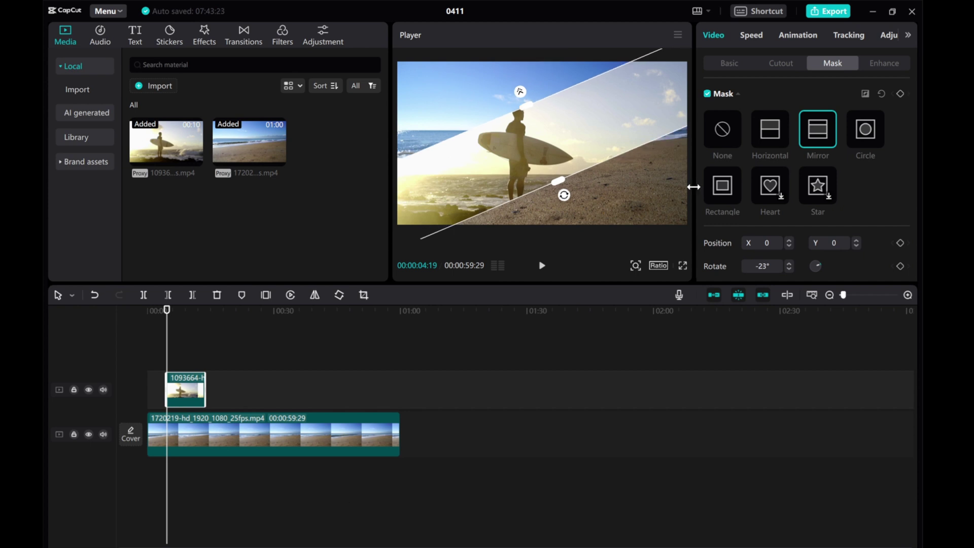
{"action": "scroll", "coordinate": [743, 216], "scroll_direction": "down", "scroll_amount": 3}
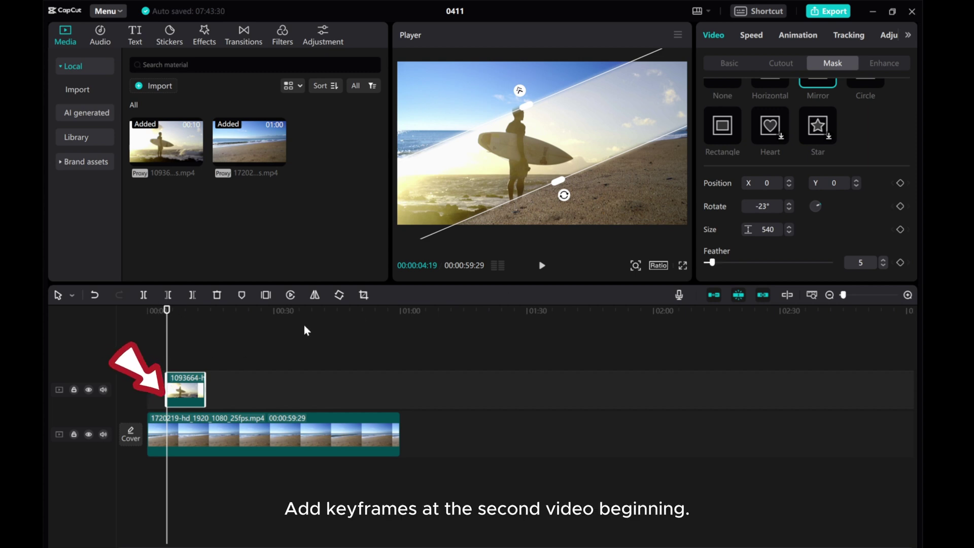
- Keyframe the surfer mask from a thin line at the start to fully open by 0:09
{"action": "left_click_drag", "start_coordinate": [526, 105], "coordinate": [539, 148]}
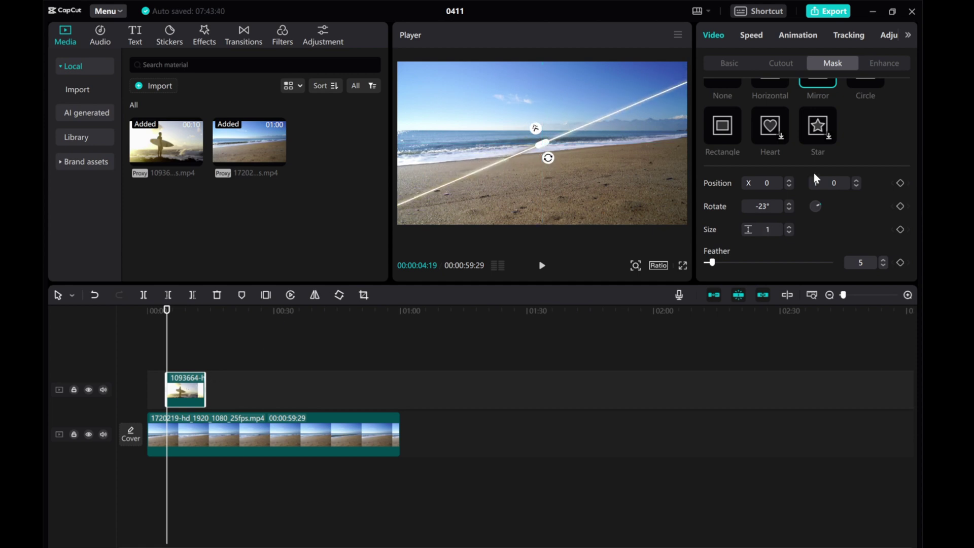
{"action": "scroll", "coordinate": [814, 174], "scroll_direction": "up", "scroll_amount": 2}
{"action": "left_click", "coordinate": [900, 93]}
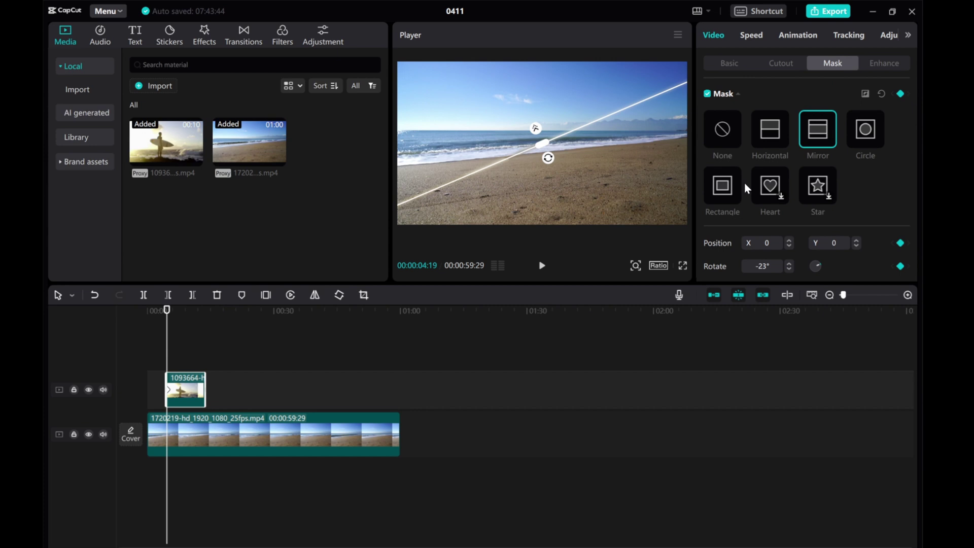
{"action": "left_click_drag", "start_coordinate": [176, 360], "coordinate": [188, 360]}
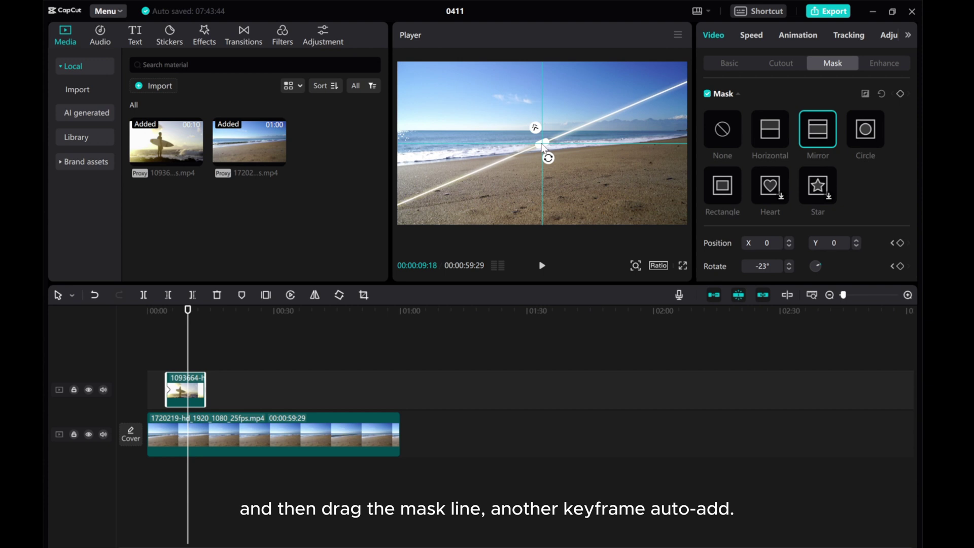
{"action": "left_click_drag", "start_coordinate": [546, 148], "coordinate": [616, 266]}
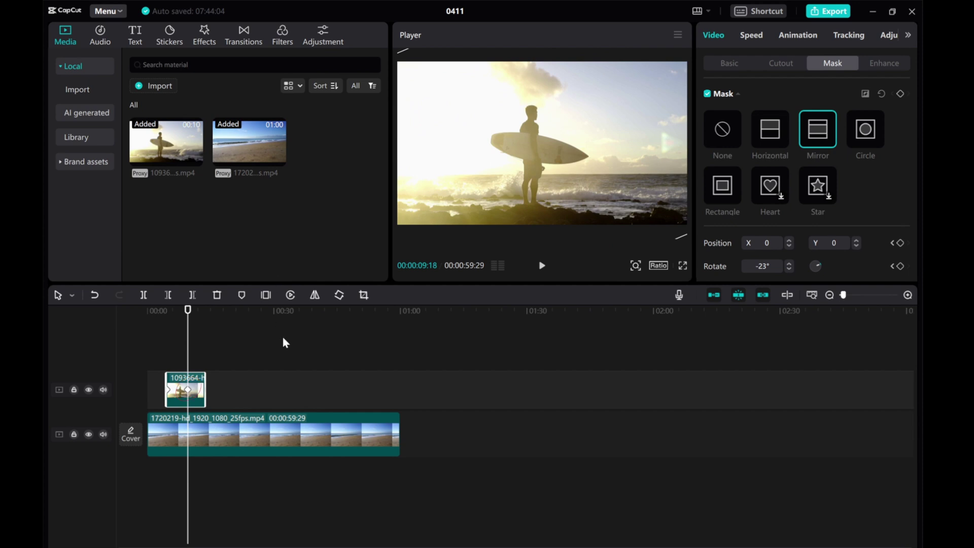
- Play back from just before the overlay to check the mask reveal
{"action": "left_click_drag", "start_coordinate": [185, 343], "coordinate": [147, 345]}
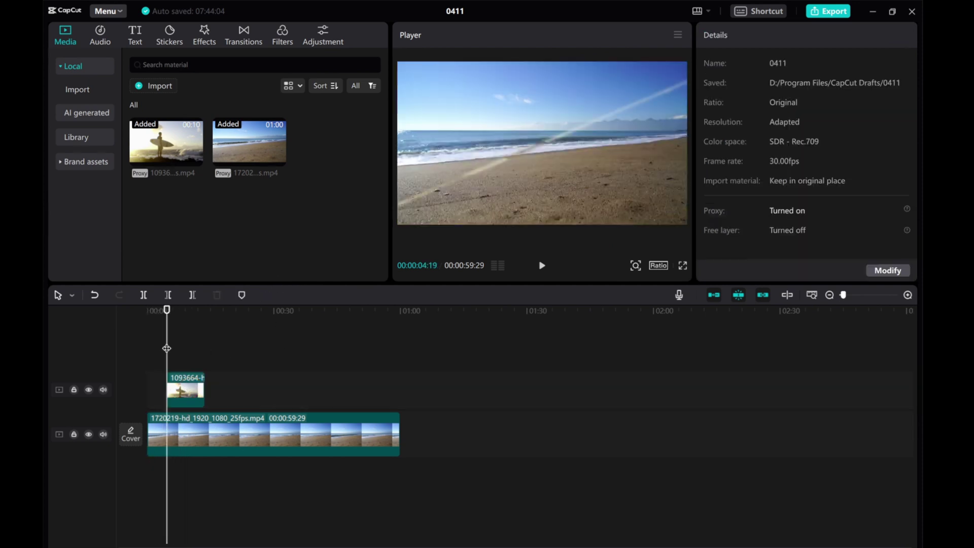
{"action": "left_click", "coordinate": [547, 268]}
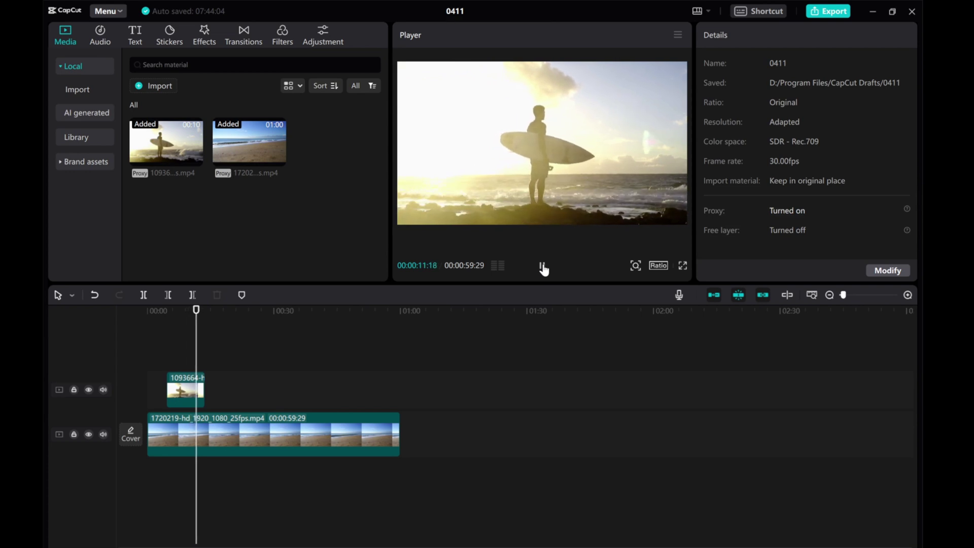
{"action": "left_click", "coordinate": [543, 268]}
- Trim the beach clip at about 13 seconds
{"action": "left_click_drag", "start_coordinate": [202, 340], "coordinate": [205, 340]}
{"action": "left_click", "coordinate": [203, 430]}
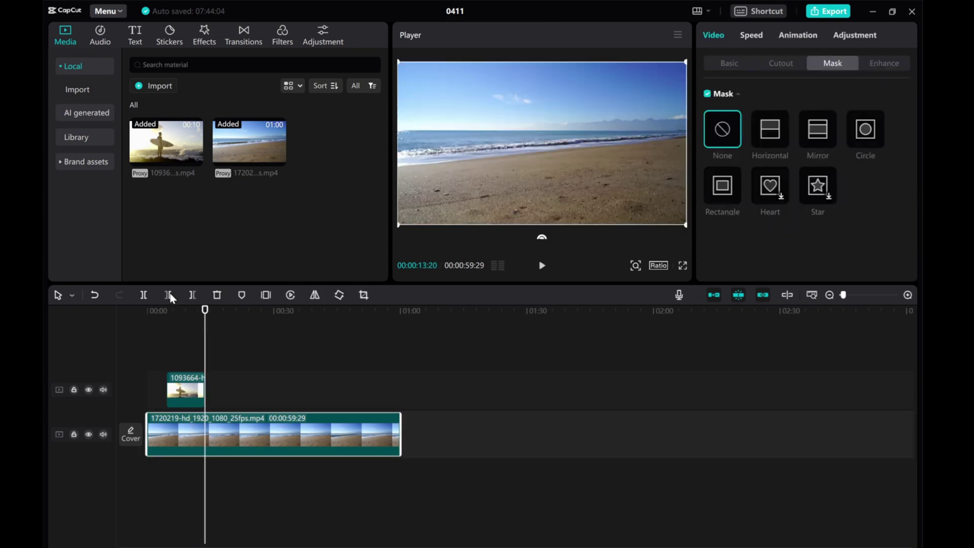
{"action": "left_click", "coordinate": [192, 295]}
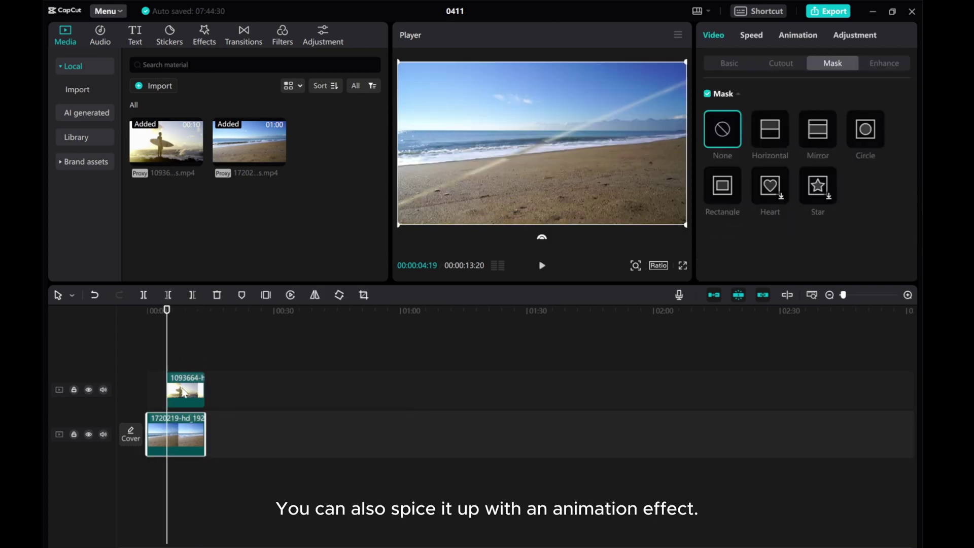
- Give the surfer overlay a 0.8s Zoom 1 In animation and play it back
{"action": "left_click", "coordinate": [782, 35]}
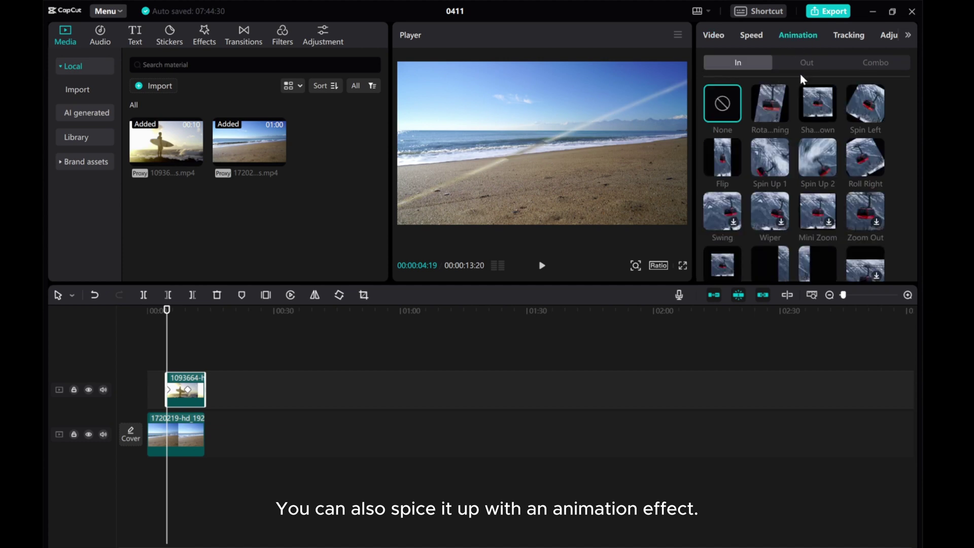
{"action": "left_click", "coordinate": [775, 112]}
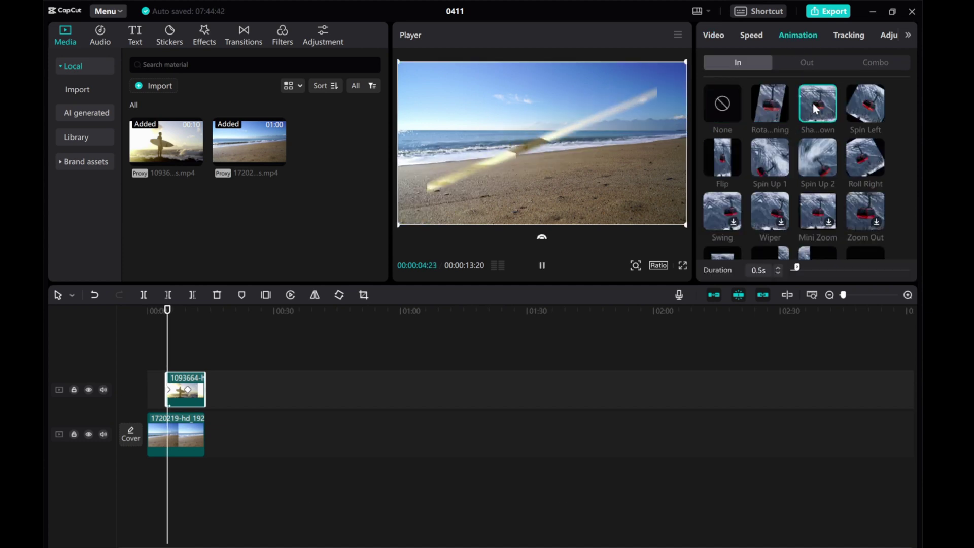
{"action": "left_click", "coordinate": [864, 105]}
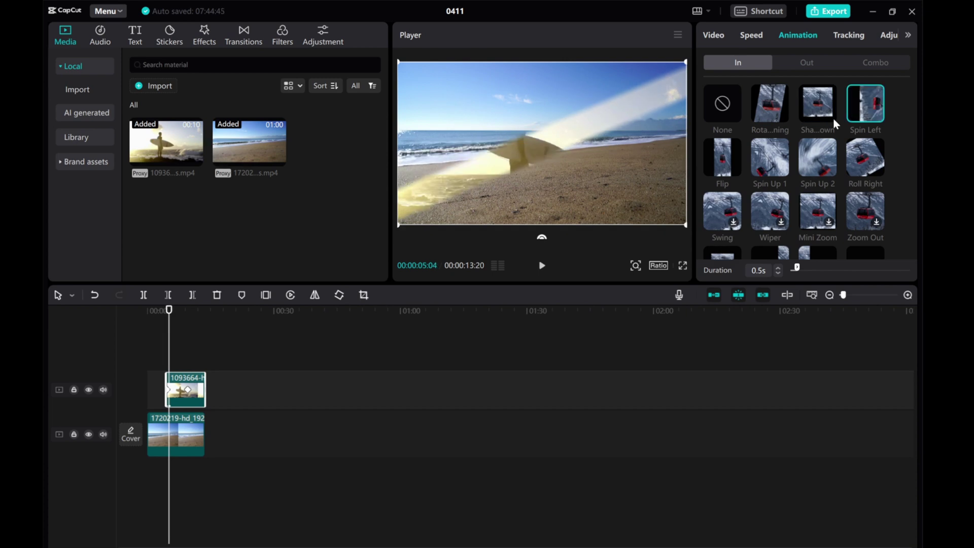
{"action": "scroll", "coordinate": [833, 121], "scroll_direction": "down", "scroll_amount": 2}
{"action": "left_click", "coordinate": [771, 154]}
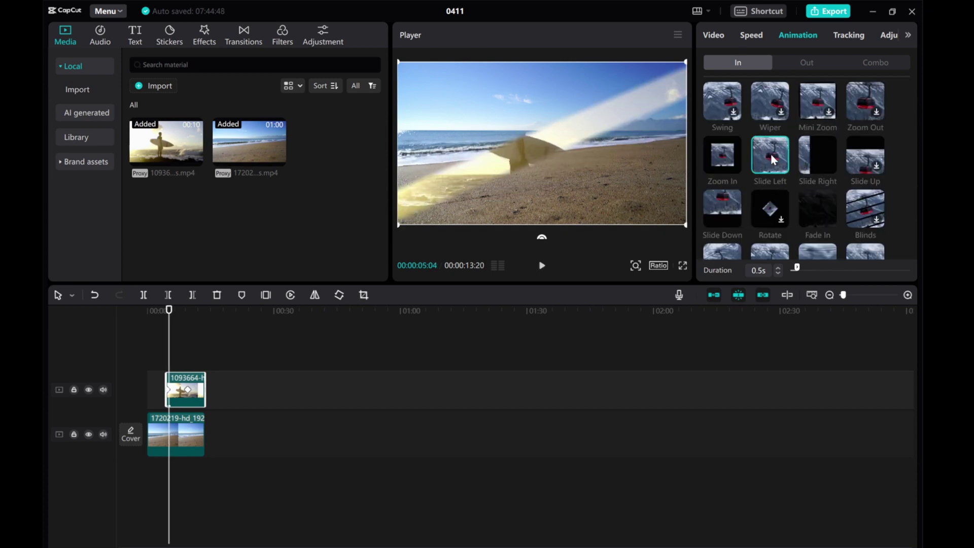
{"action": "scroll", "coordinate": [772, 153], "scroll_direction": "down", "scroll_amount": 2}
{"action": "left_click", "coordinate": [815, 153]}
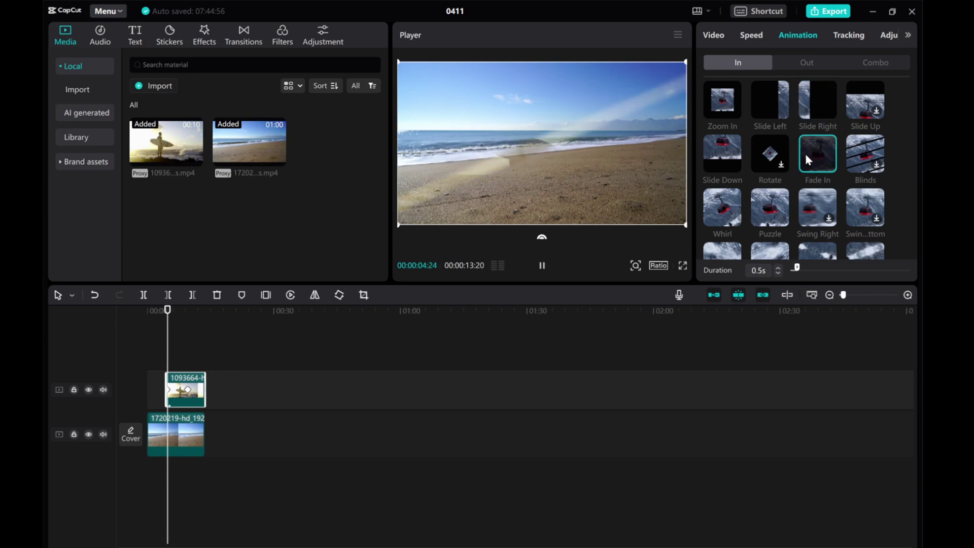
{"action": "scroll", "coordinate": [806, 155], "scroll_direction": "down", "scroll_amount": 5}
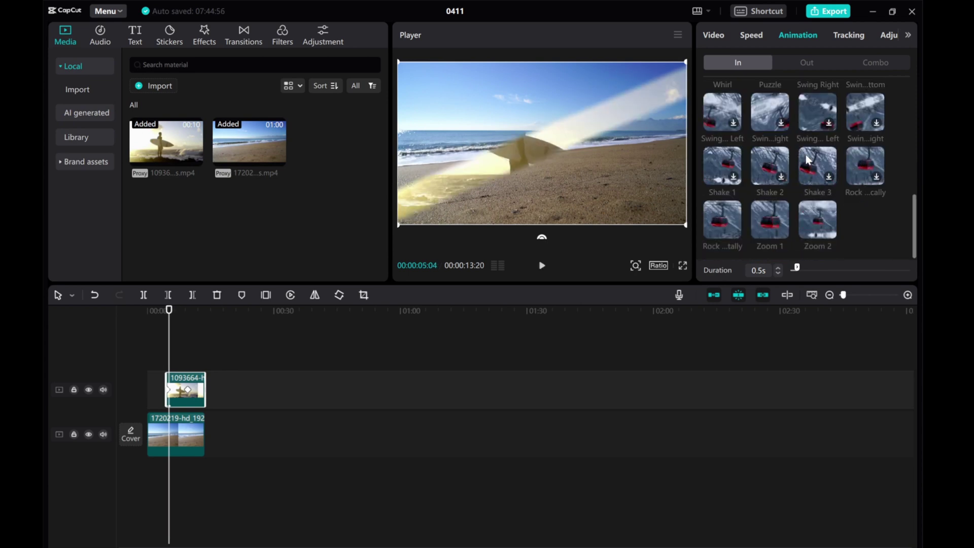
{"action": "left_click", "coordinate": [770, 219]}
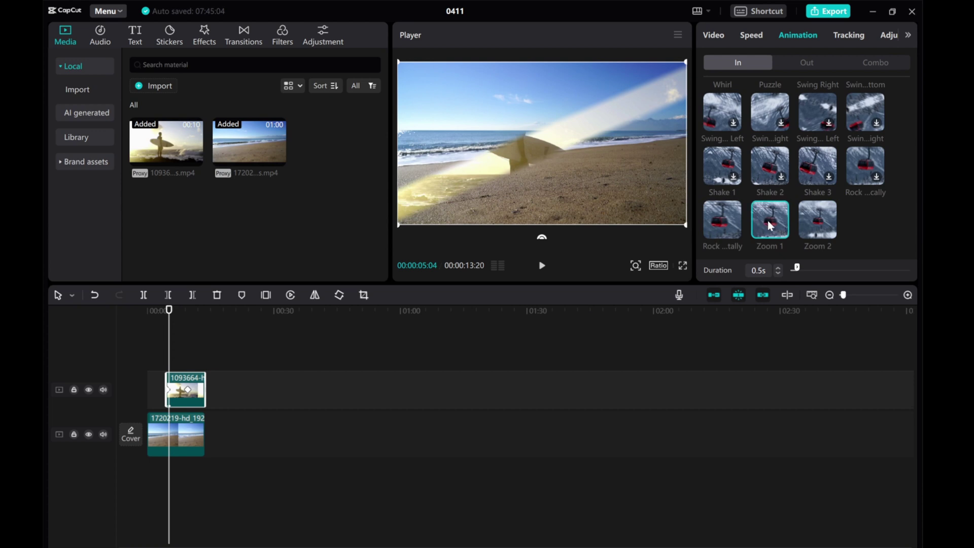
{"action": "left_click", "coordinate": [778, 267]}
{"action": "left_click", "coordinate": [778, 267]}
{"action": "left_click", "coordinate": [778, 267]}
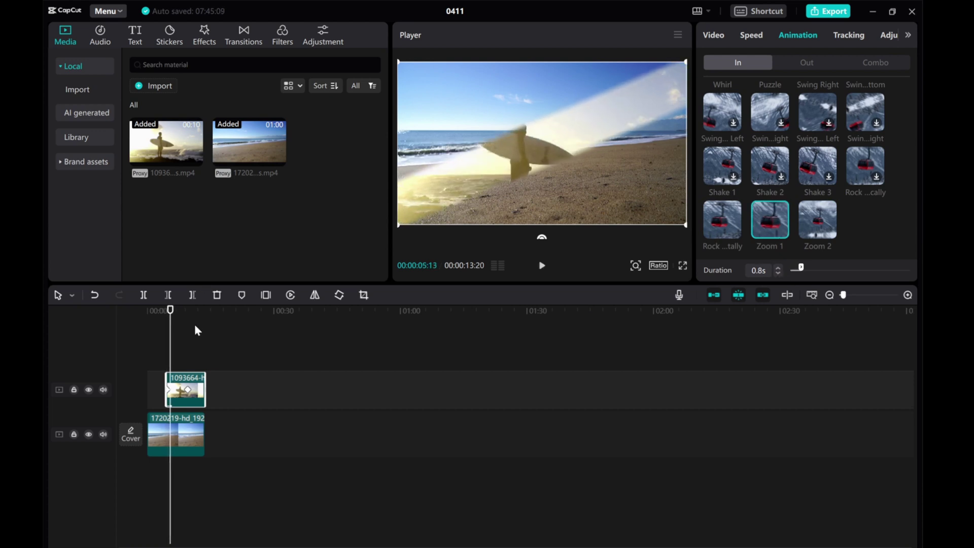
{"action": "left_click_drag", "start_coordinate": [169, 338], "coordinate": [163, 340]}
{"action": "left_click", "coordinate": [544, 269]}
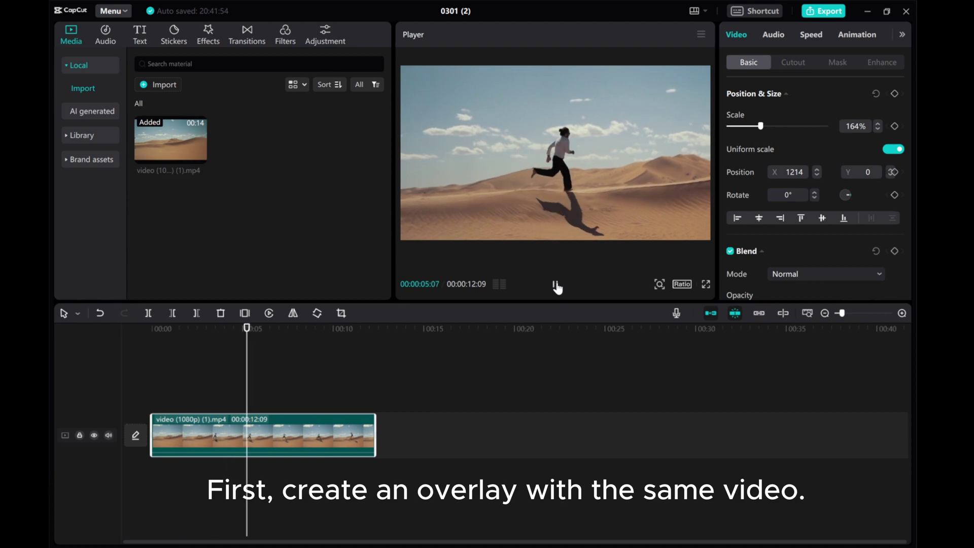
- Copy the desert runner clip and paste it at 0:00 onto a new track above
{"action": "left_click", "coordinate": [237, 451]}
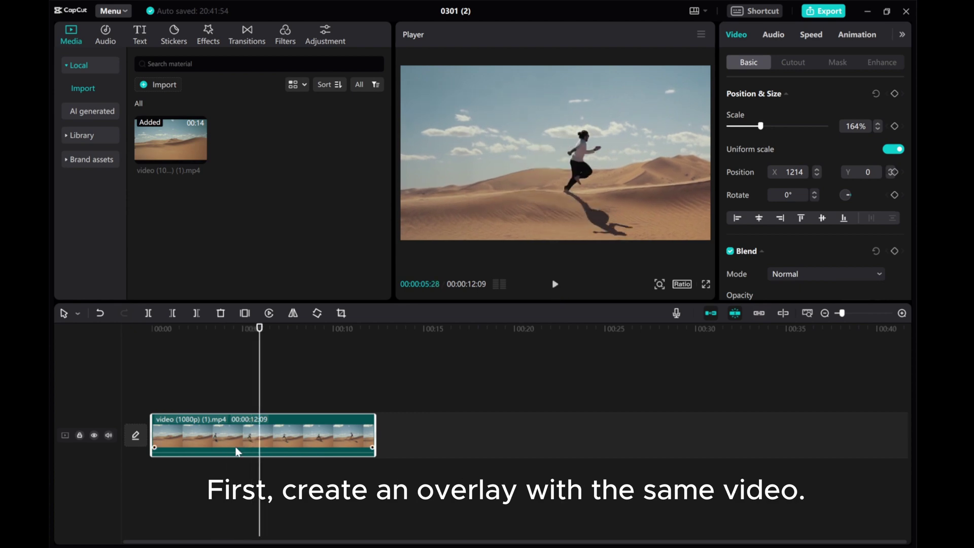
{"action": "right_click", "coordinate": [203, 435]}
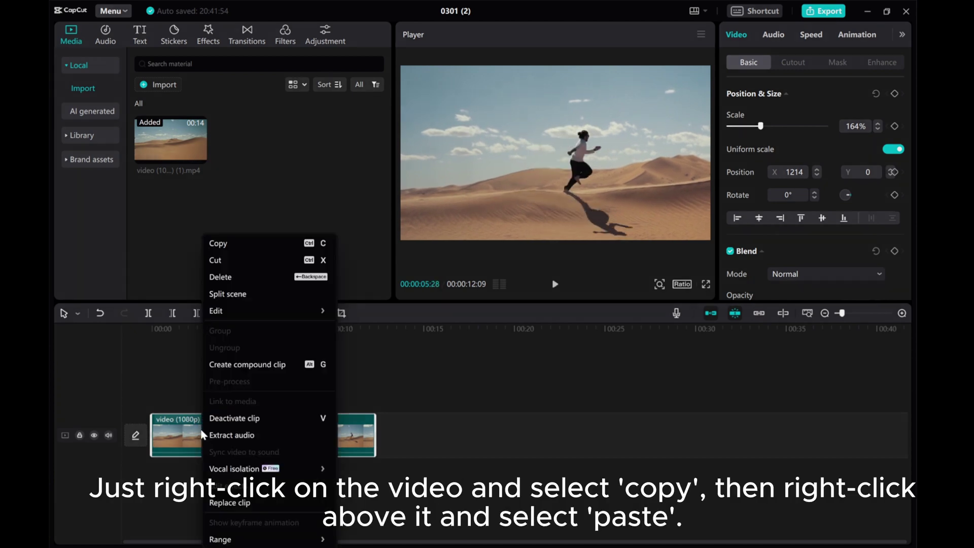
{"action": "left_click", "coordinate": [219, 247]}
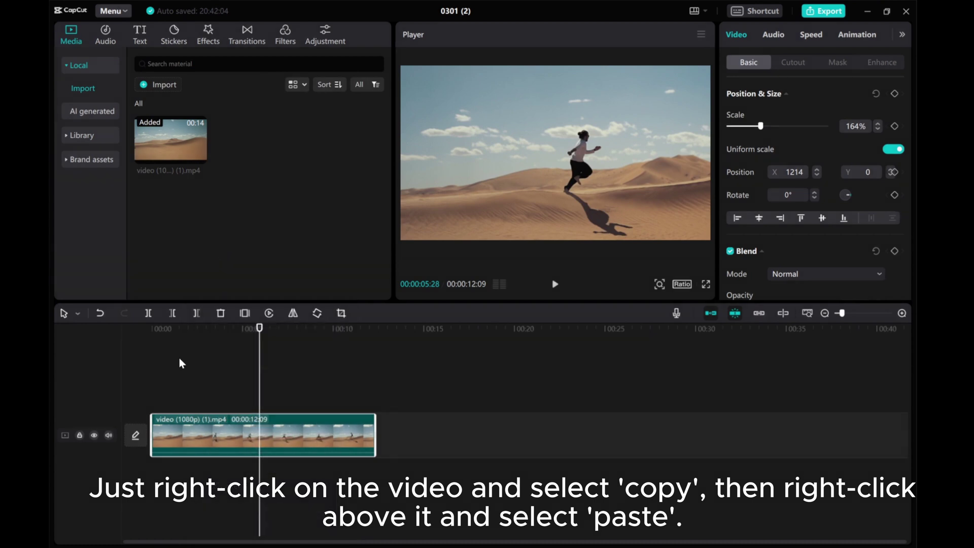
{"action": "left_click", "coordinate": [166, 404]}
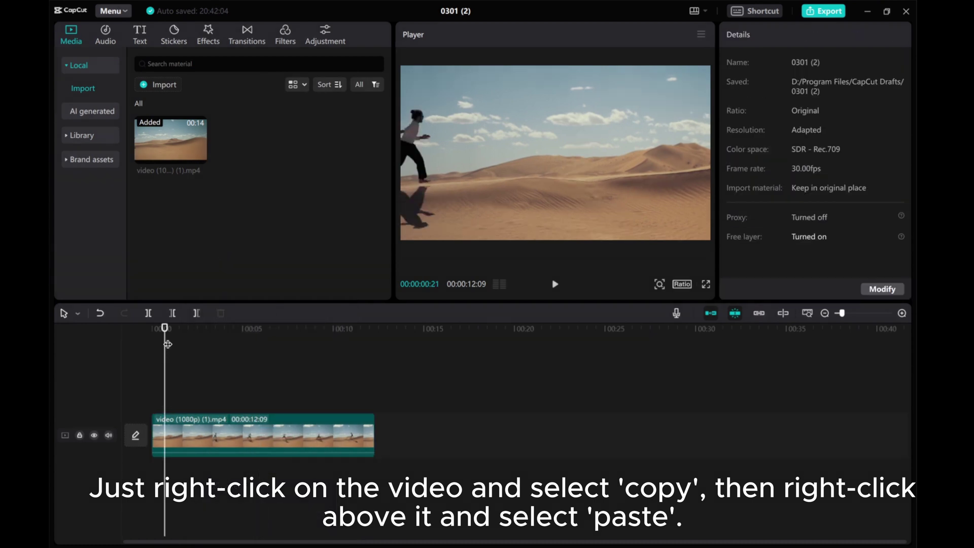
{"action": "left_click_drag", "start_coordinate": [167, 342], "coordinate": [135, 346]}
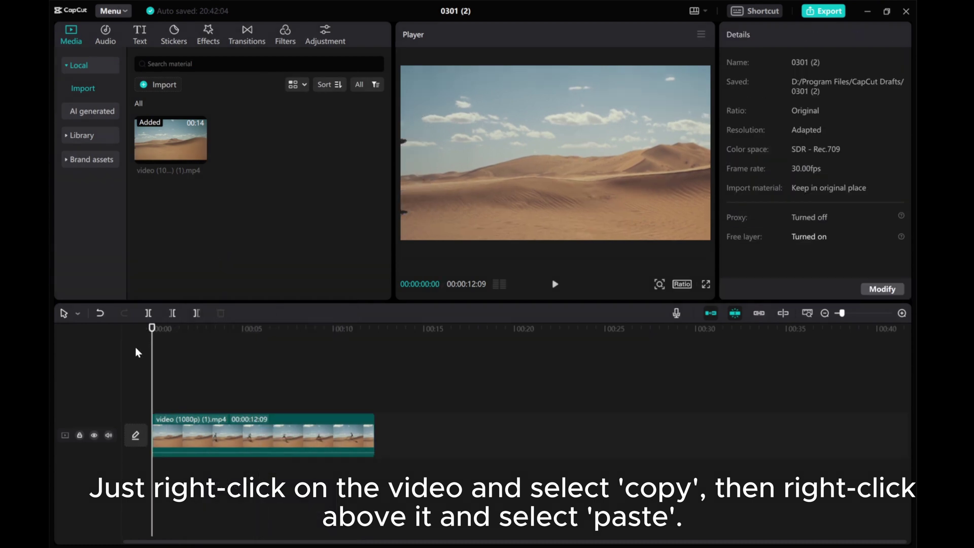
{"action": "right_click", "coordinate": [161, 403]}
{"action": "left_click", "coordinate": [176, 410]}
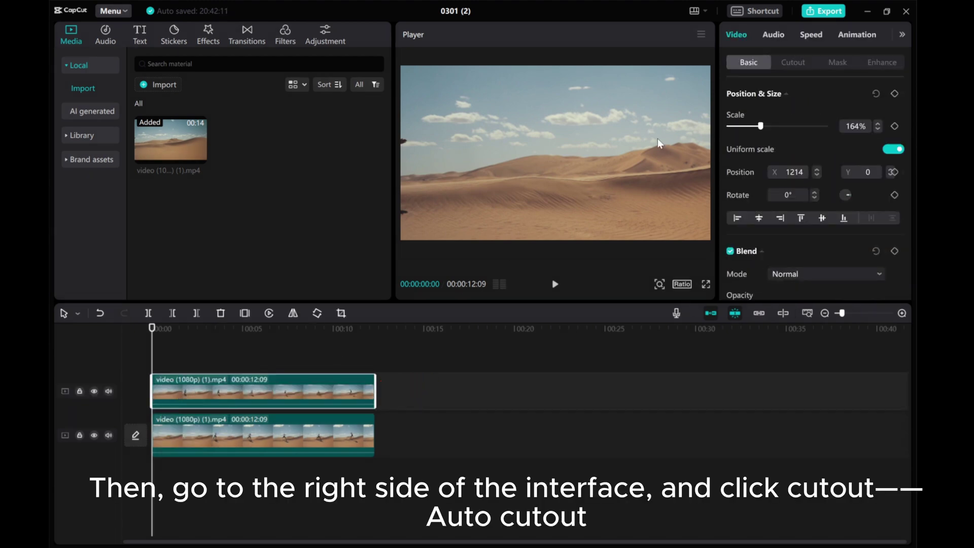
- Turn on Auto cutout for the top desert copy and drag the Library dandelion clip between the tracks
{"action": "left_click", "coordinate": [792, 65]}
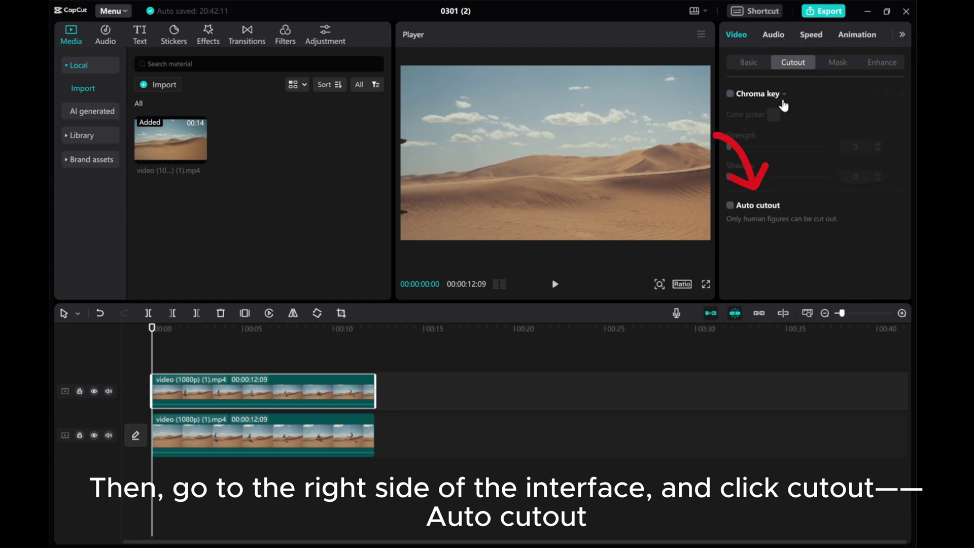
{"action": "left_click", "coordinate": [731, 206]}
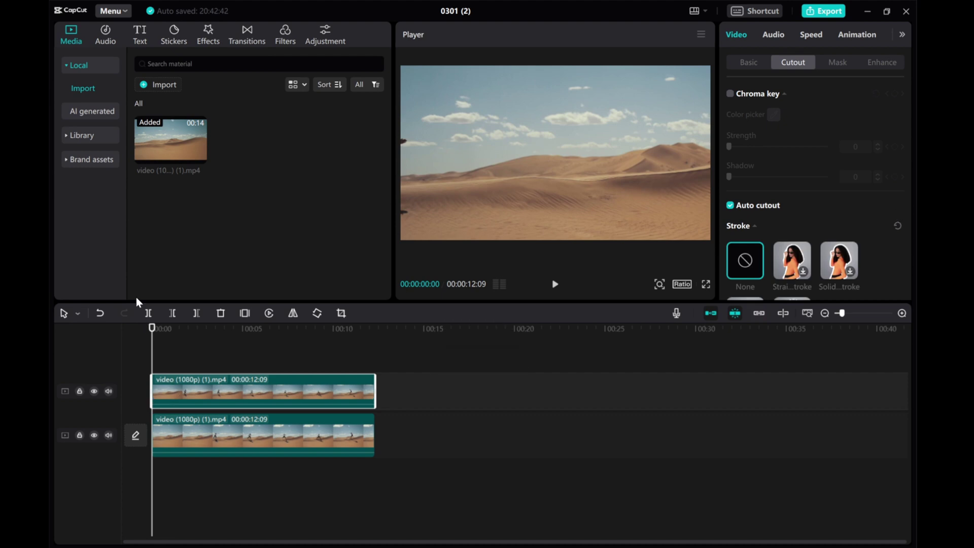
{"action": "left_click", "coordinate": [70, 135]}
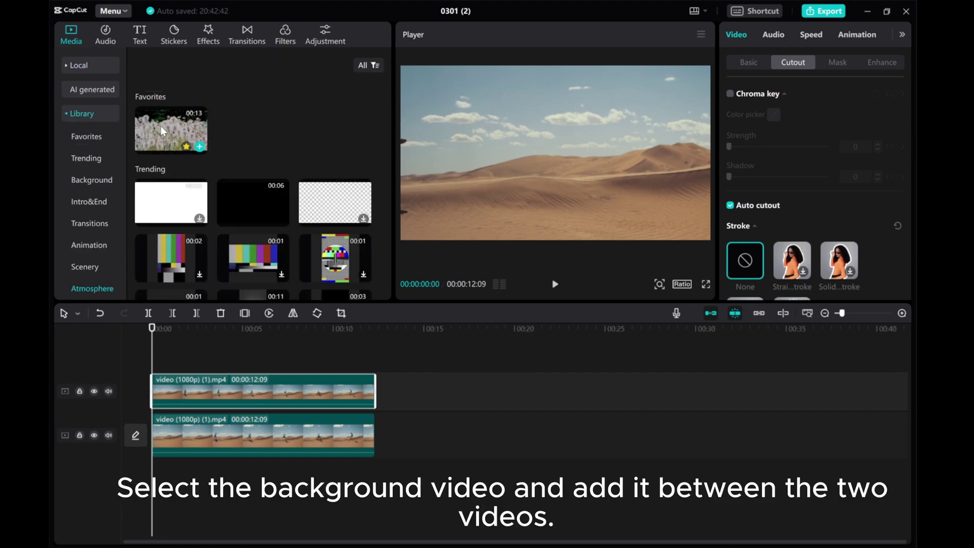
{"action": "left_click_drag", "start_coordinate": [160, 125], "coordinate": [139, 434]}
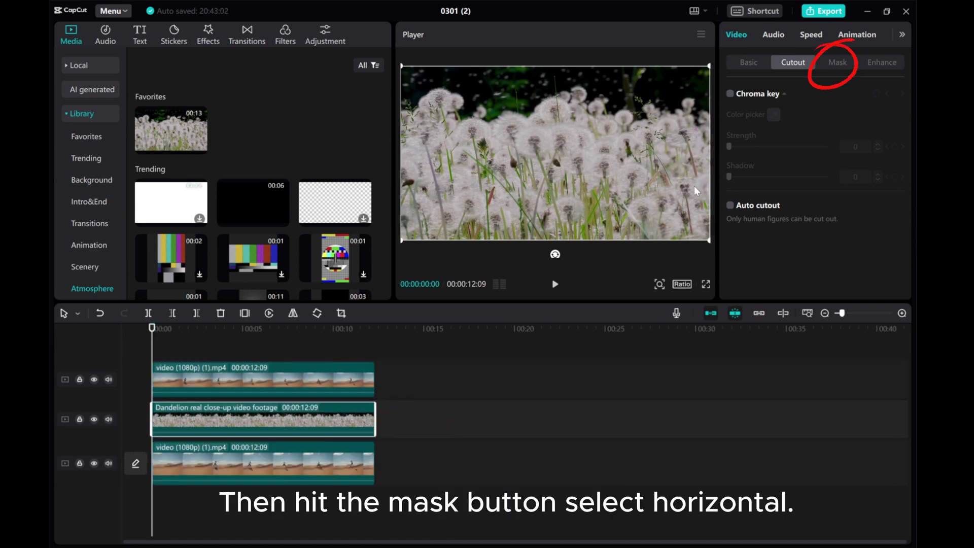
- Add a Horizontal mask to the dandelion clip and rotate its dividing line upright
{"action": "left_click", "coordinate": [830, 63]}
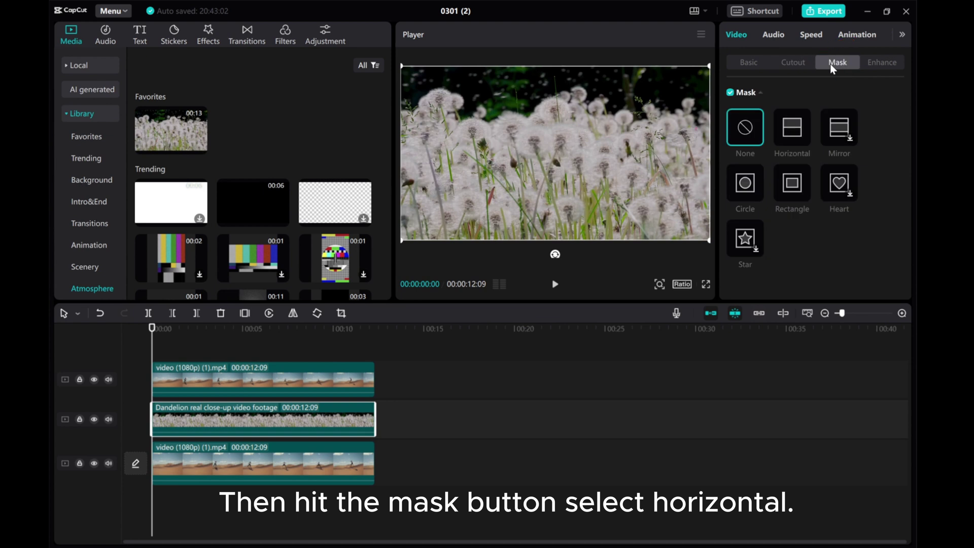
{"action": "left_click", "coordinate": [789, 130]}
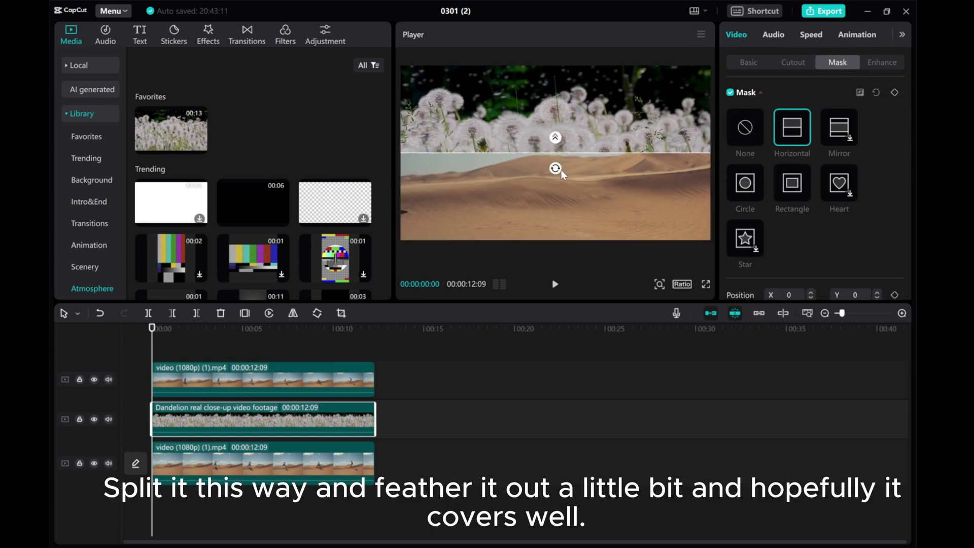
{"action": "left_click_drag", "start_coordinate": [556, 167], "coordinate": [391, 139]}
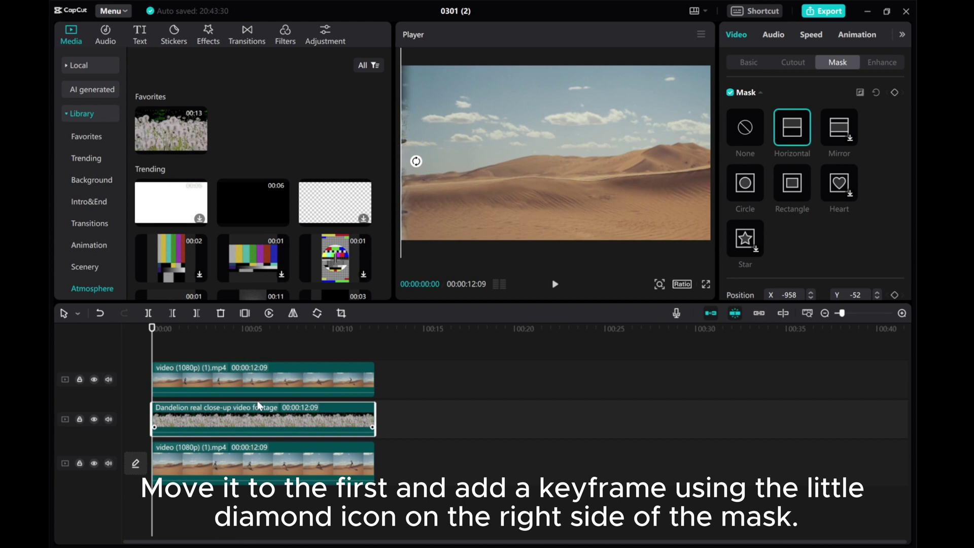
- Keyframe the dandelion mask line moving right behind the runner through the clip's first part
{"action": "left_click", "coordinate": [893, 93]}
{"action": "left_click", "coordinate": [554, 286]}
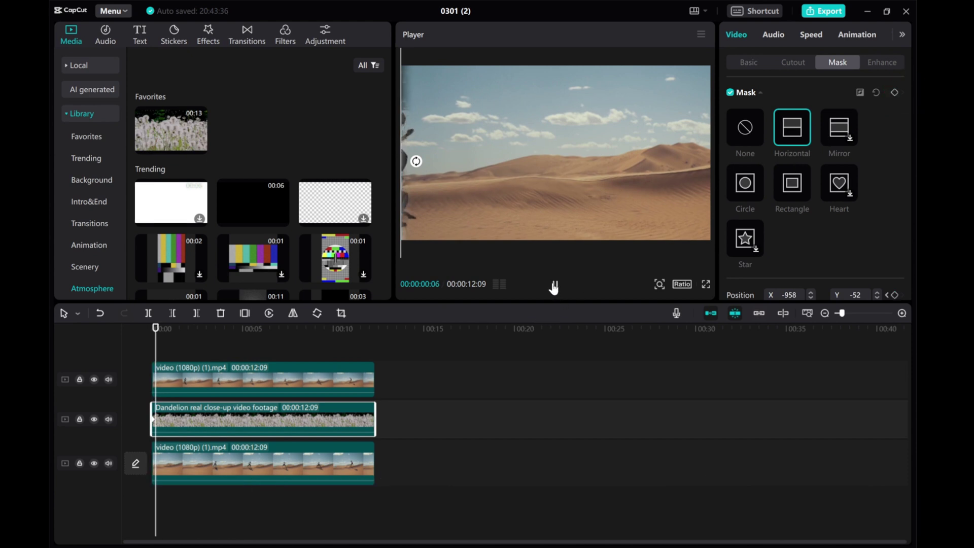
{"action": "left_click", "coordinate": [550, 286]}
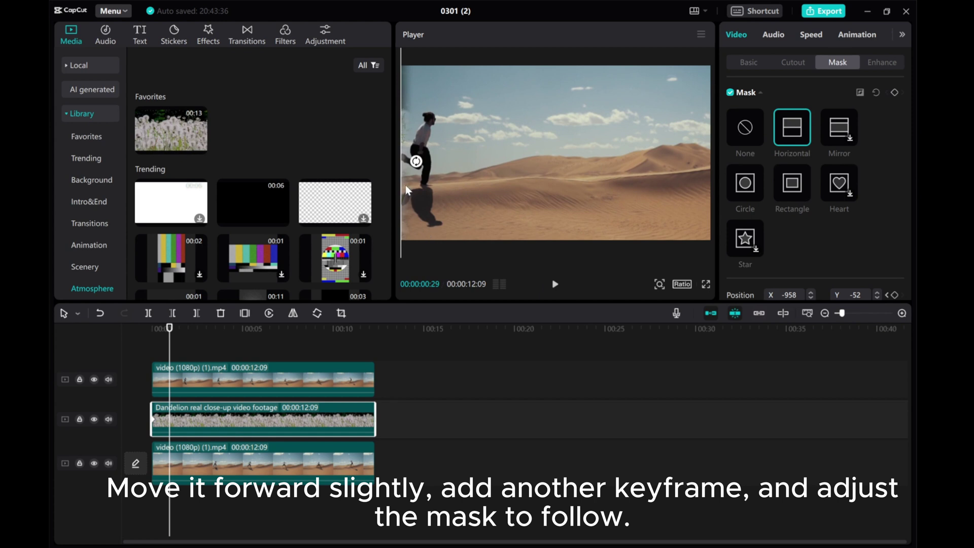
{"action": "left_click_drag", "start_coordinate": [406, 189], "coordinate": [425, 188]}
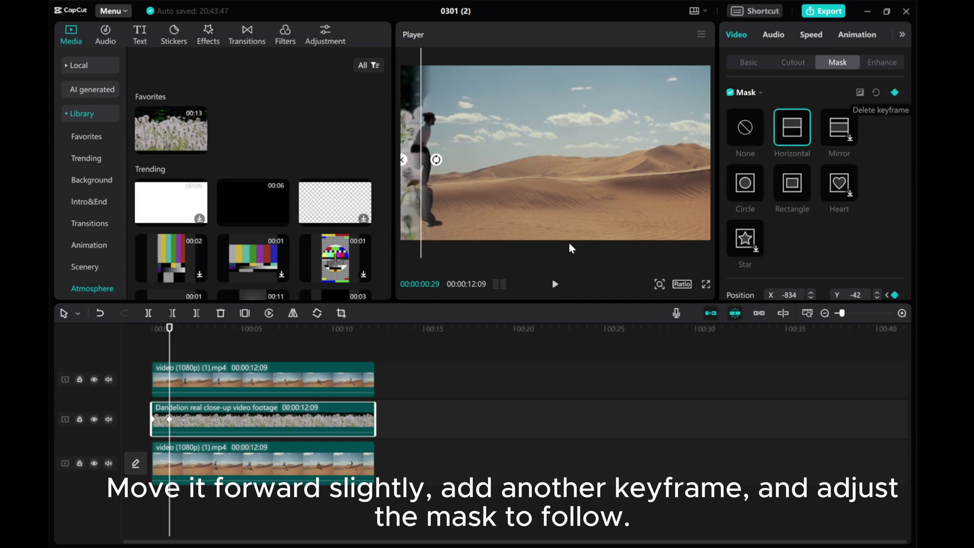
{"action": "left_click", "coordinate": [557, 286]}
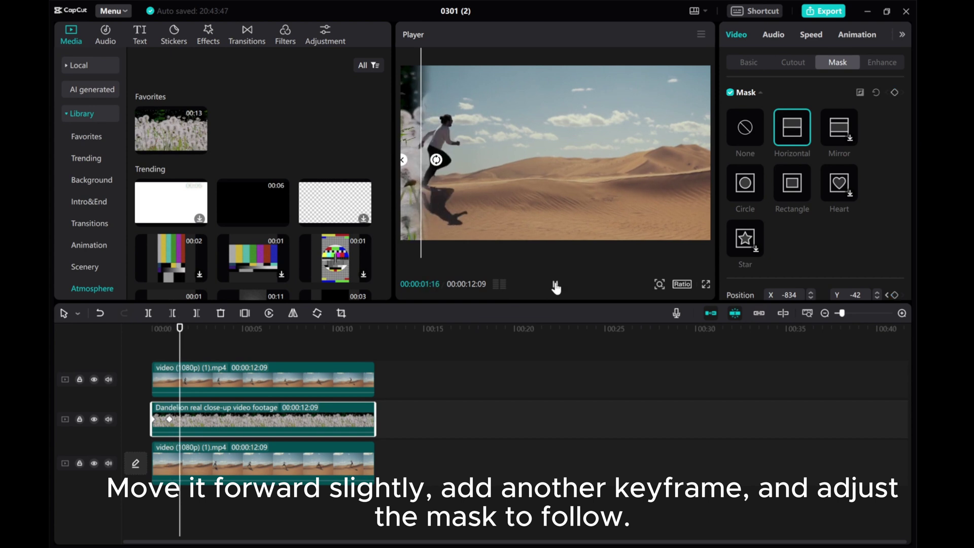
{"action": "left_click", "coordinate": [555, 285]}
{"action": "left_click_drag", "start_coordinate": [412, 180], "coordinate": [450, 183]}
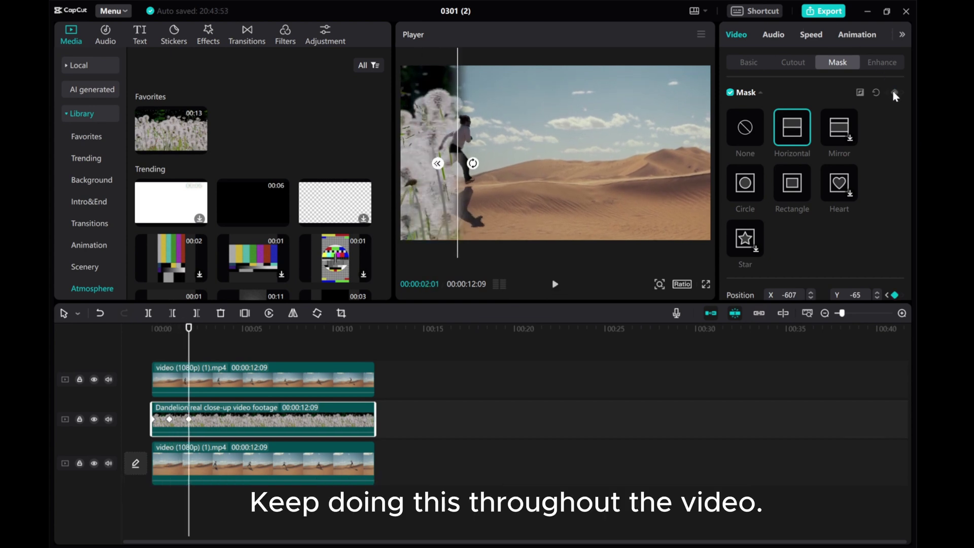
{"action": "left_click", "coordinate": [553, 287]}
{"action": "left_click", "coordinate": [553, 287]}
{"action": "left_click_drag", "start_coordinate": [450, 145], "coordinate": [476, 144]}
{"action": "left_click", "coordinate": [560, 287]}
{"action": "left_click", "coordinate": [560, 288]}
{"action": "left_click_drag", "start_coordinate": [538, 249], "coordinate": [567, 249]}
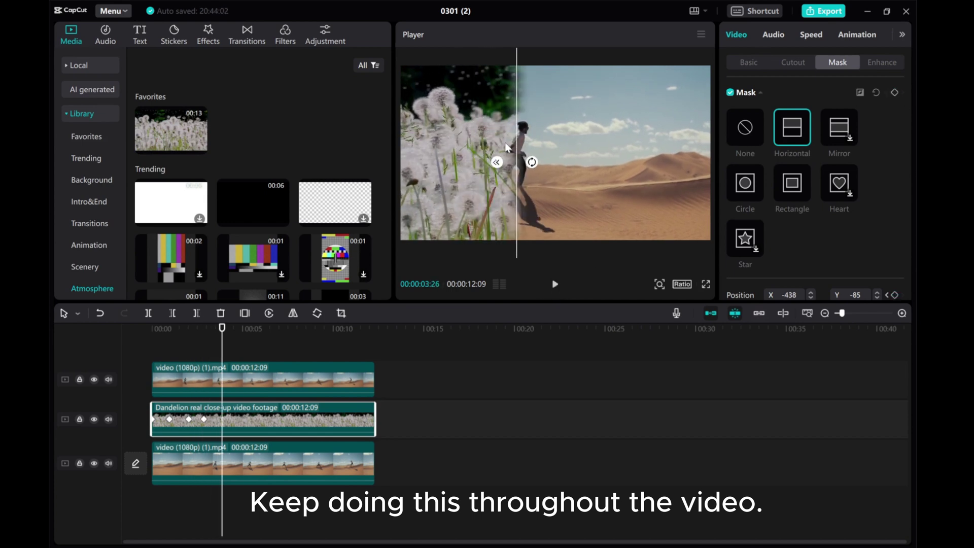
{"action": "left_click", "coordinate": [554, 287]}
{"action": "left_click", "coordinate": [554, 288]}
{"action": "left_click_drag", "start_coordinate": [509, 149], "coordinate": [541, 147]}
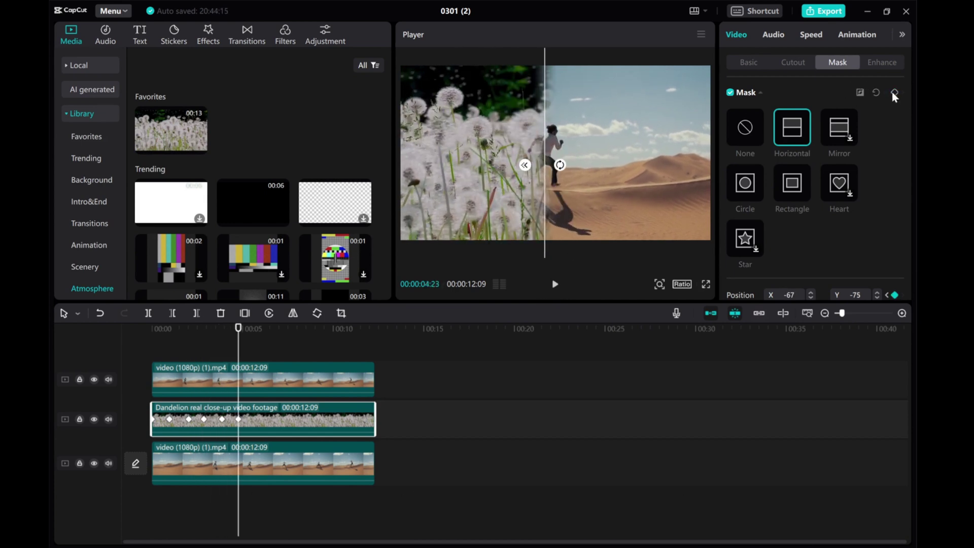
{"action": "left_click", "coordinate": [554, 288]}
{"action": "left_click", "coordinate": [555, 289]}
- Continue keyframing the mask line rightward from 05:20 until it reaches the right edge near the end
{"action": "left_click", "coordinate": [257, 420]}
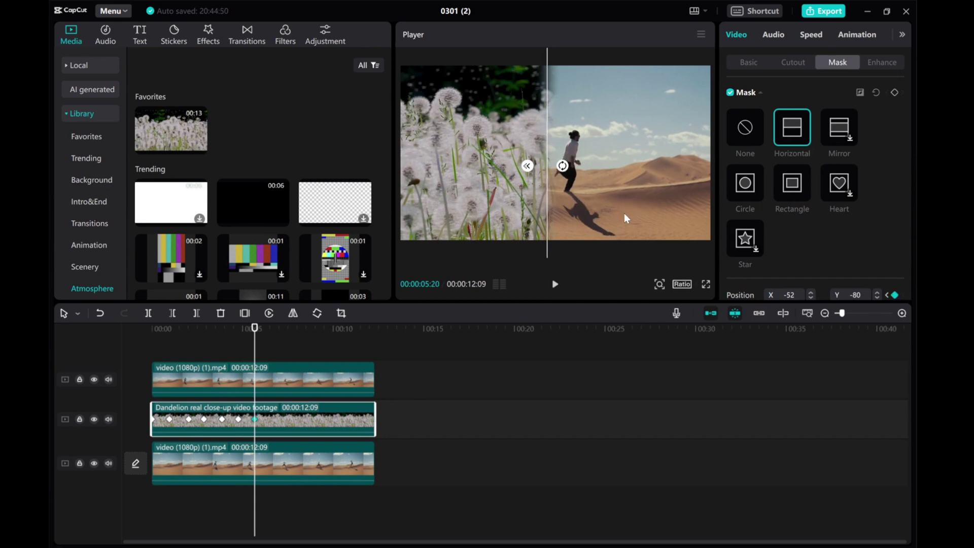
{"action": "left_click_drag", "start_coordinate": [529, 181], "coordinate": [578, 183]}
{"action": "left_click", "coordinate": [555, 287]}
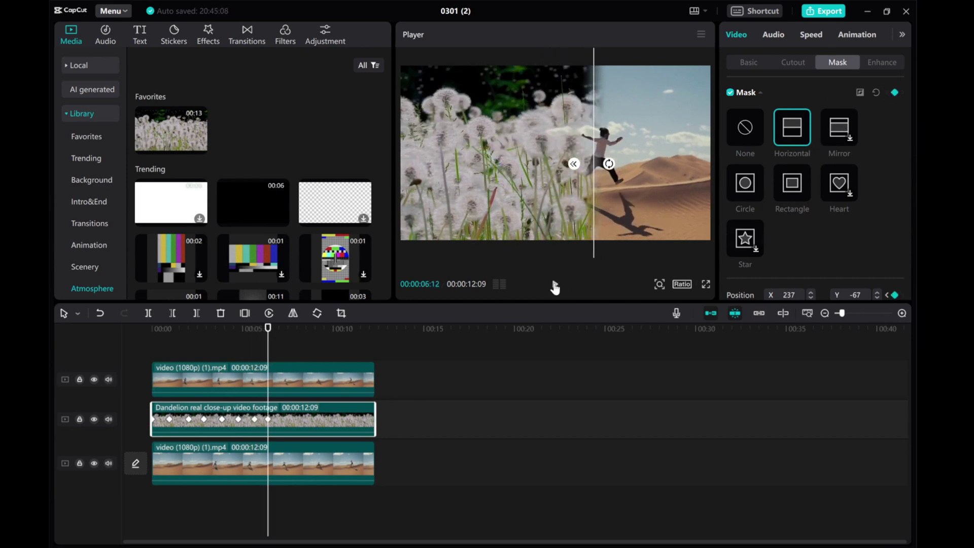
{"action": "left_click", "coordinate": [555, 288]}
{"action": "left_click_drag", "start_coordinate": [528, 228], "coordinate": [551, 229]}
{"action": "left_click_drag", "start_coordinate": [611, 188], "coordinate": [678, 185]}
{"action": "left_click", "coordinate": [558, 284]}
{"action": "left_click", "coordinate": [554, 285]}
{"action": "left_click", "coordinate": [557, 287]}
{"action": "left_click", "coordinate": [554, 285]}
{"action": "left_click", "coordinate": [554, 285]}
{"action": "left_click", "coordinate": [554, 285]}
{"action": "left_click", "coordinate": [554, 284]}
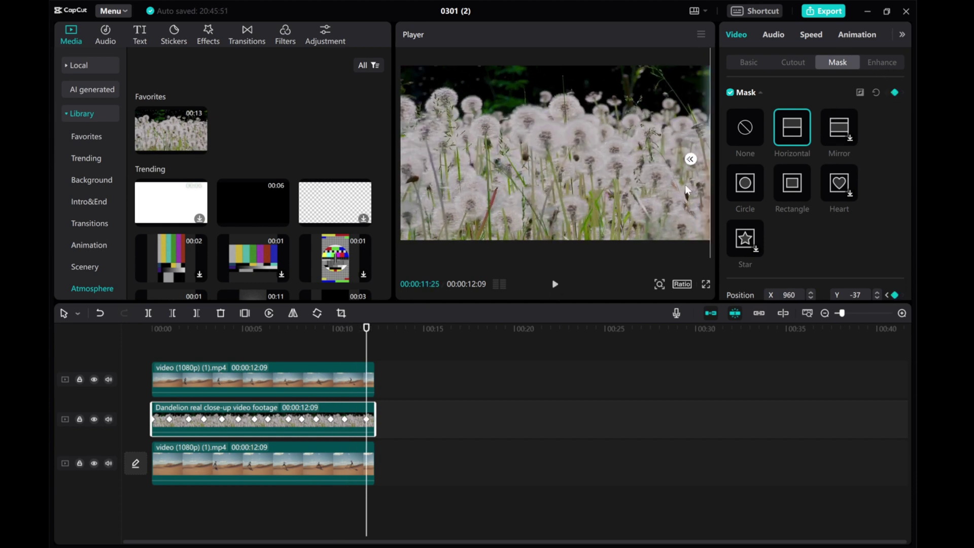
{"action": "left_click_drag", "start_coordinate": [373, 328], "coordinate": [177, 329]}
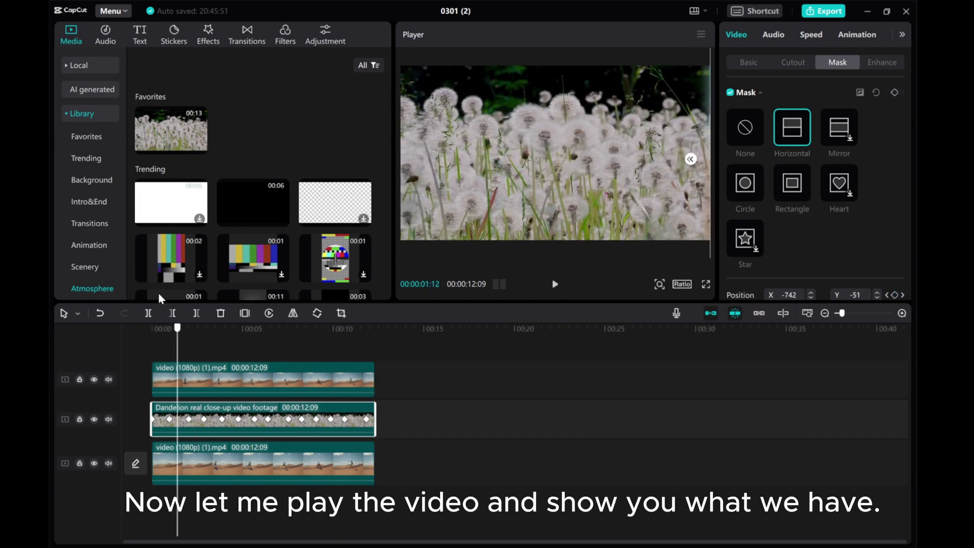
{"action": "key", "text": "Home"}
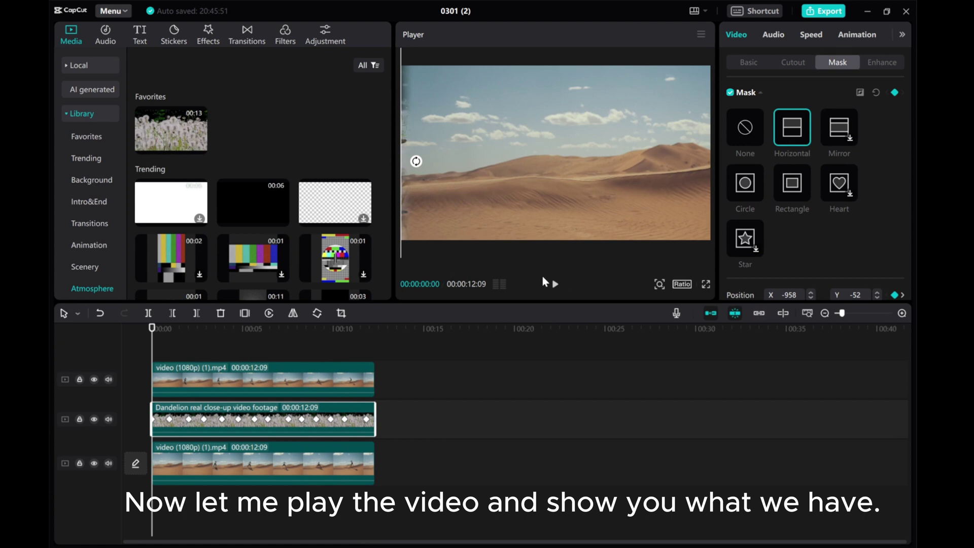
{"action": "left_click", "coordinate": [551, 275]}
{"action": "left_click", "coordinate": [555, 284]}
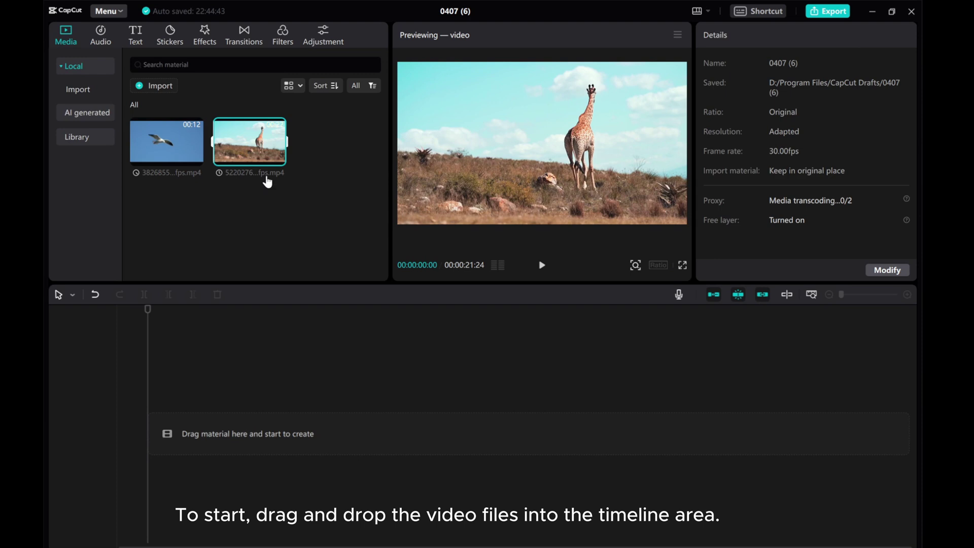
- Place the giraffe clip then the gull clip on the main track, and select the giraffe clip
{"action": "left_click_drag", "start_coordinate": [257, 170], "coordinate": [153, 434]}
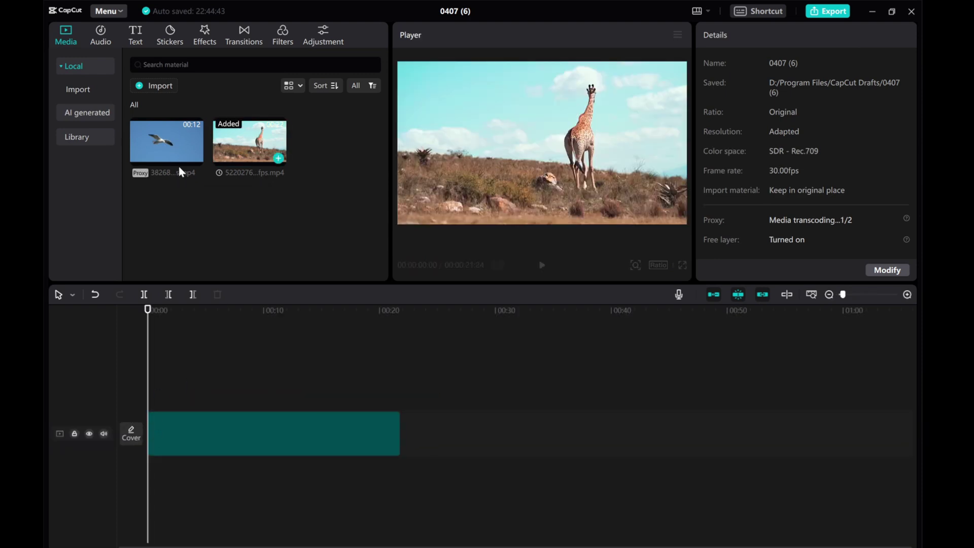
{"action": "left_click_drag", "start_coordinate": [369, 404], "coordinate": [396, 432]}
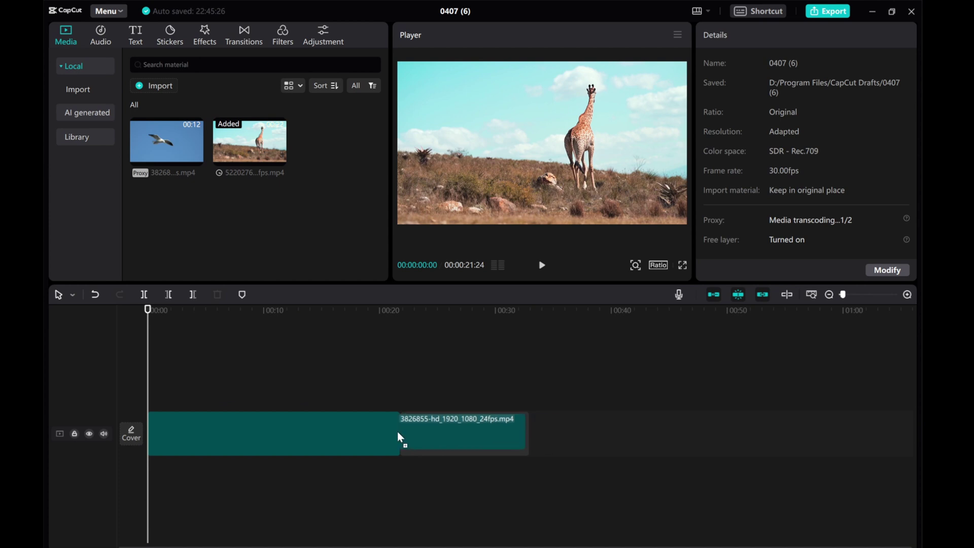
{"action": "left_click", "coordinate": [354, 438]}
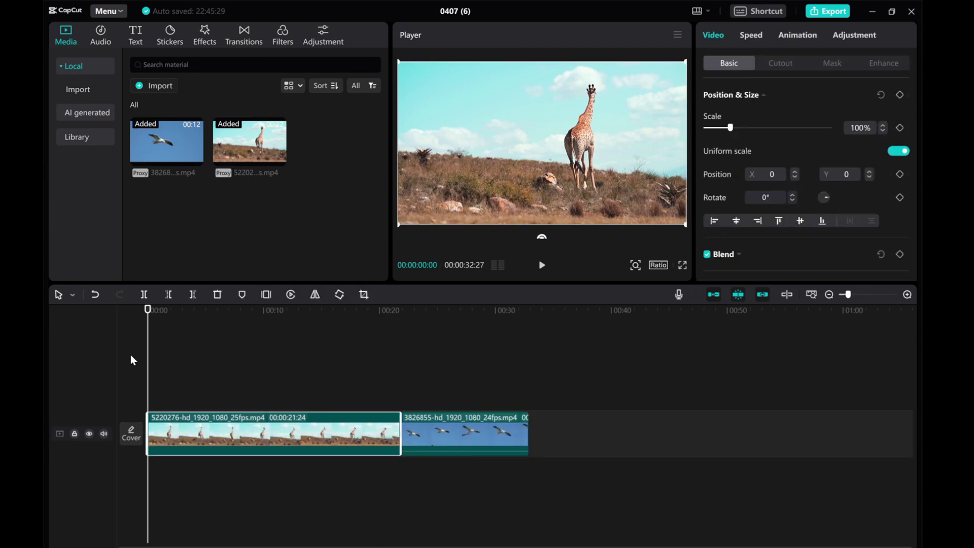
- Drop a Comparison II mask transition on the giraffe–gull cut and accept duplicate frames
{"action": "left_click_drag", "start_coordinate": [143, 350], "coordinate": [399, 348]}
{"action": "left_click", "coordinate": [420, 432]}
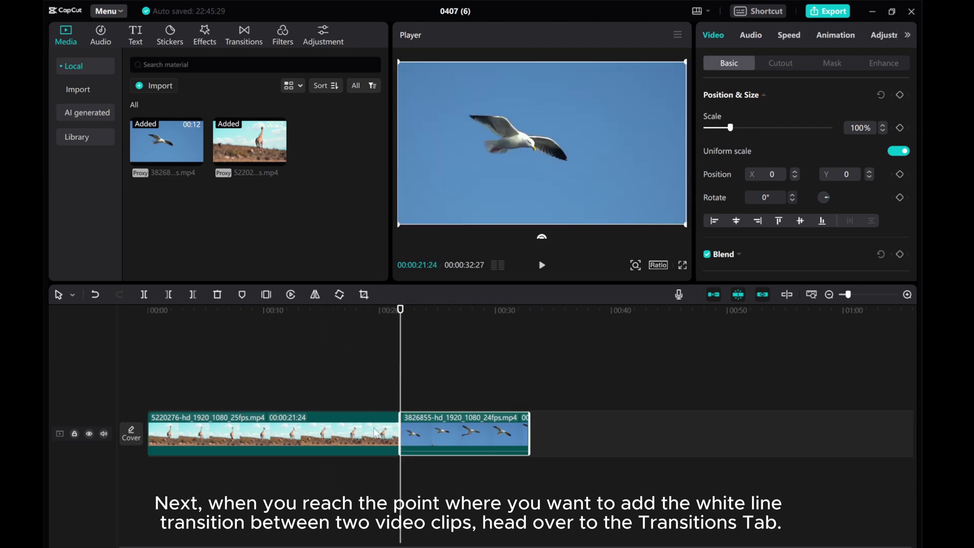
{"action": "left_click", "coordinate": [244, 39]}
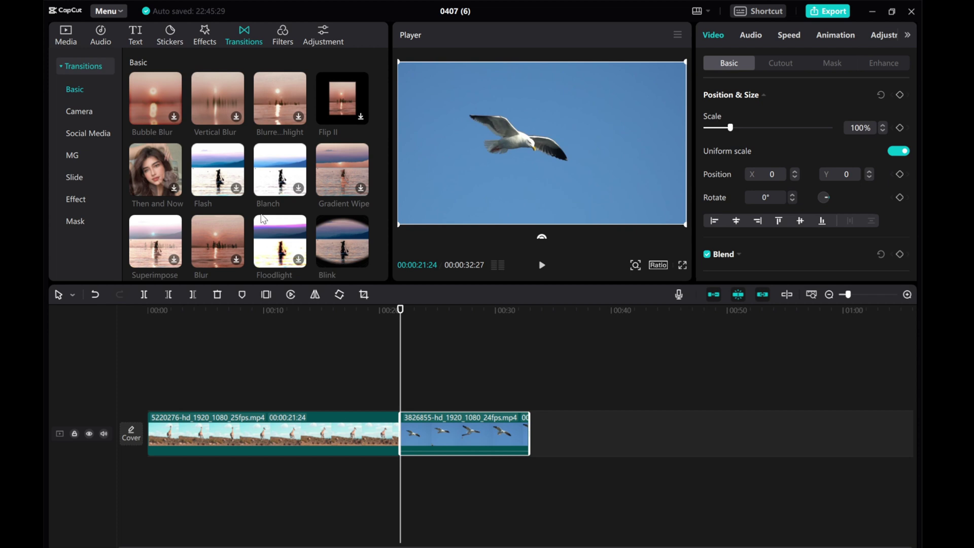
{"action": "scroll", "coordinate": [267, 216], "scroll_direction": "down", "scroll_amount": 10}
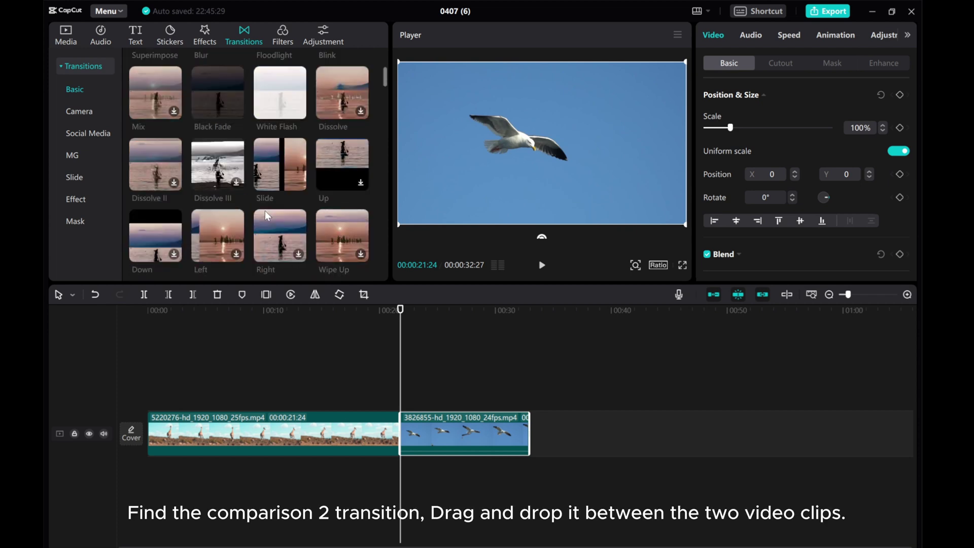
{"action": "scroll", "coordinate": [265, 214], "scroll_direction": "down", "scroll_amount": 10}
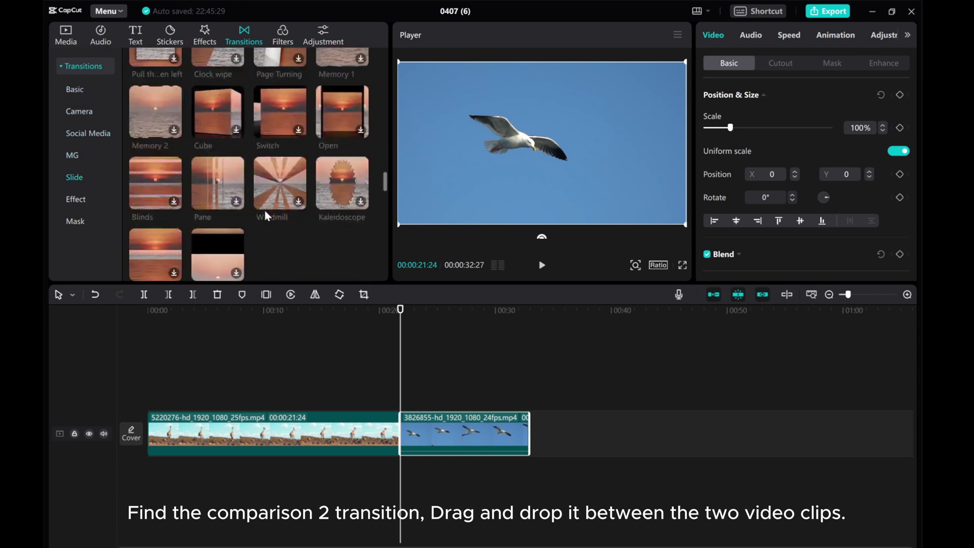
{"action": "scroll", "coordinate": [265, 212], "scroll_direction": "down", "scroll_amount": 8}
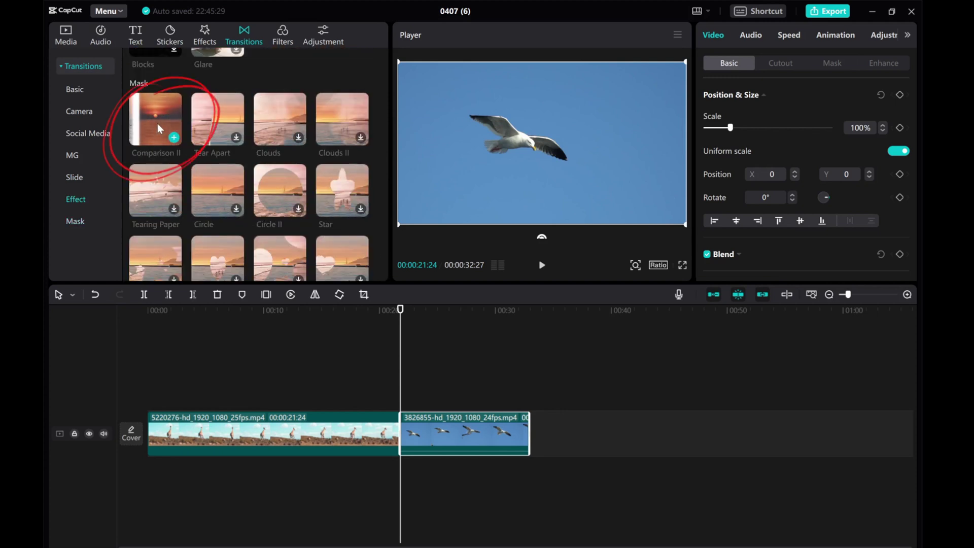
{"action": "left_click_drag", "start_coordinate": [147, 117], "coordinate": [398, 431]}
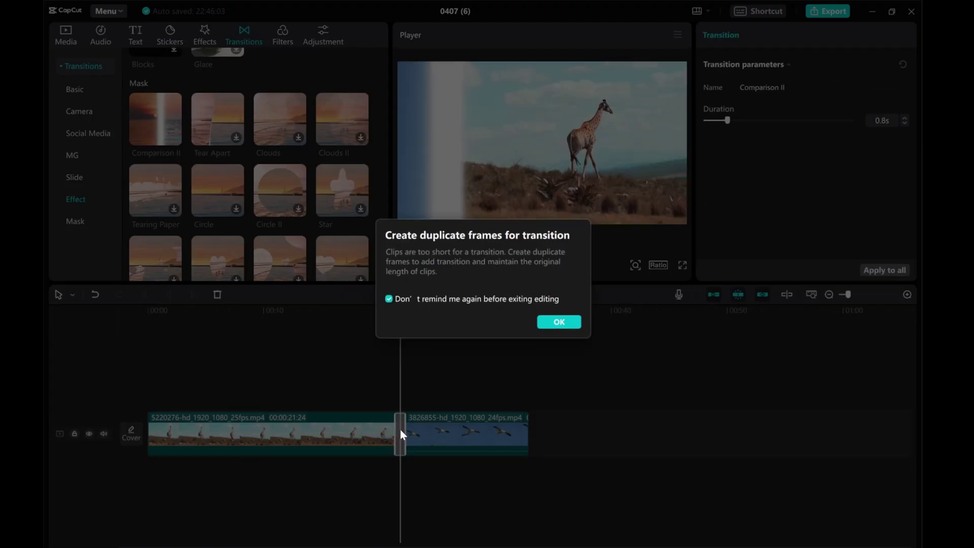
{"action": "left_click", "coordinate": [560, 323]}
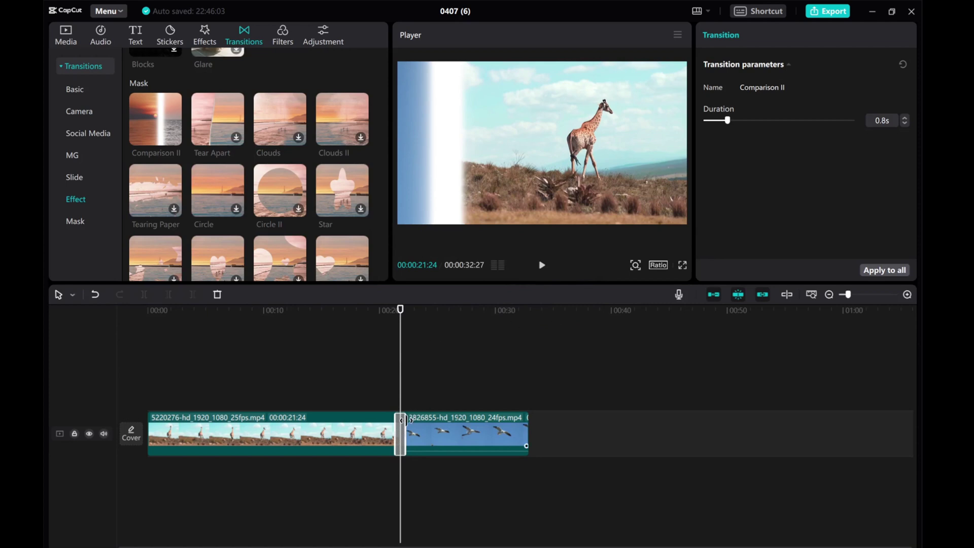
- Preview the original 0.8s Comparison II transition
{"action": "left_click_drag", "start_coordinate": [403, 370], "coordinate": [373, 377]}
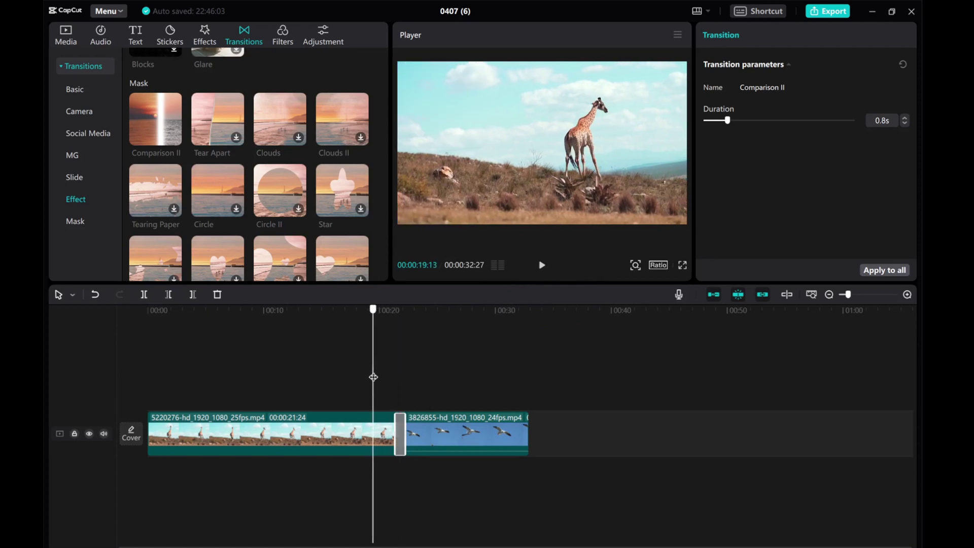
{"action": "left_click", "coordinate": [545, 269]}
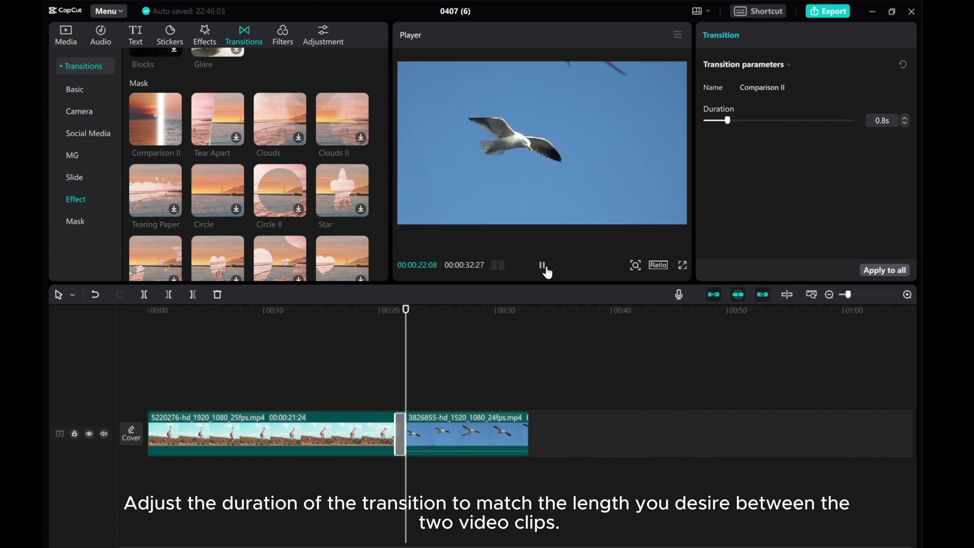
{"action": "left_click", "coordinate": [543, 267]}
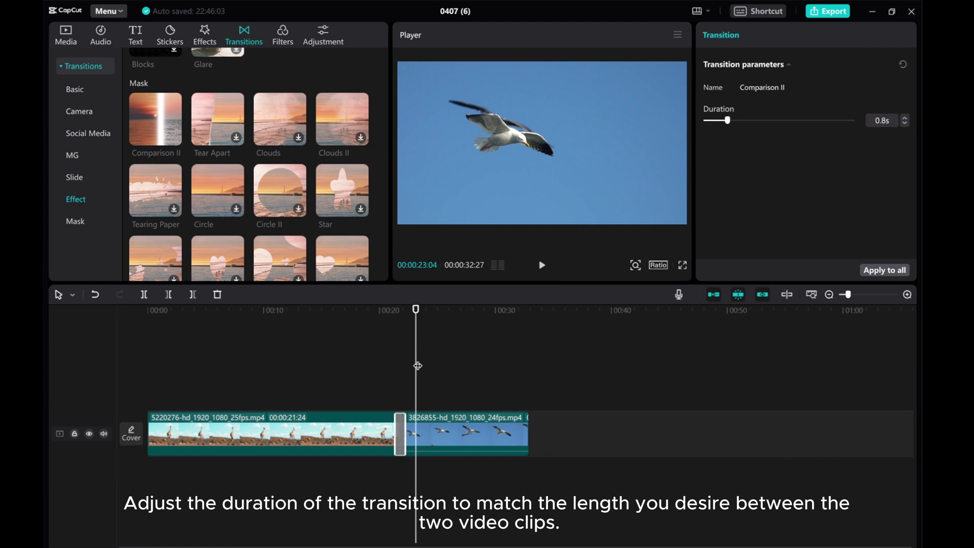
- Lengthen the transition to about two seconds and preview it
{"action": "left_click", "coordinate": [429, 369]}
{"action": "left_click_drag", "start_coordinate": [404, 433], "coordinate": [413, 433]}
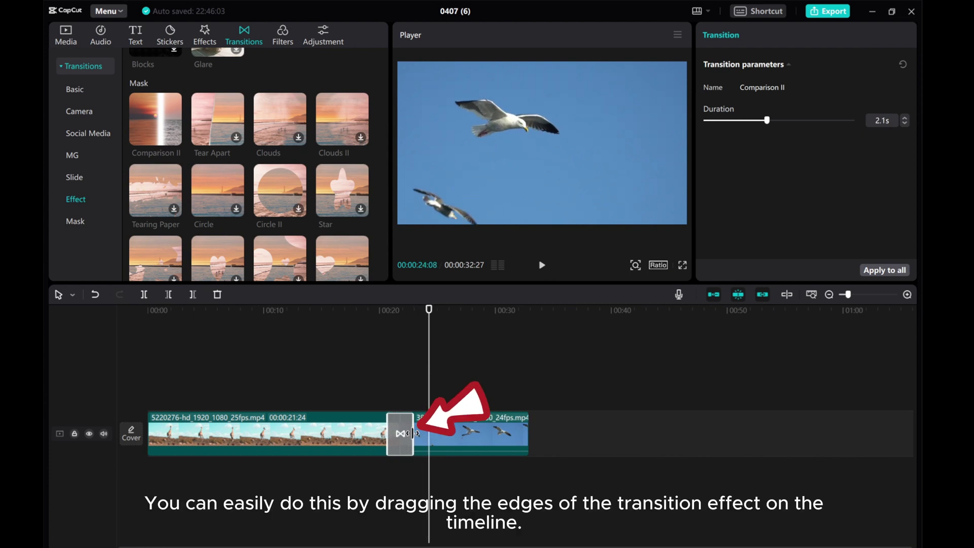
{"action": "left_click", "coordinate": [371, 355]}
{"action": "left_click", "coordinate": [353, 356]}
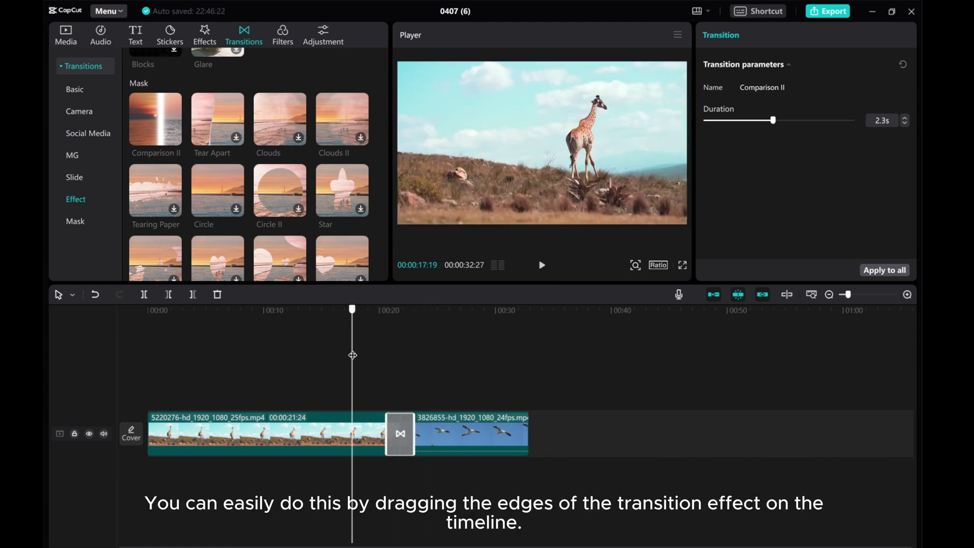
{"action": "left_click", "coordinate": [543, 266]}
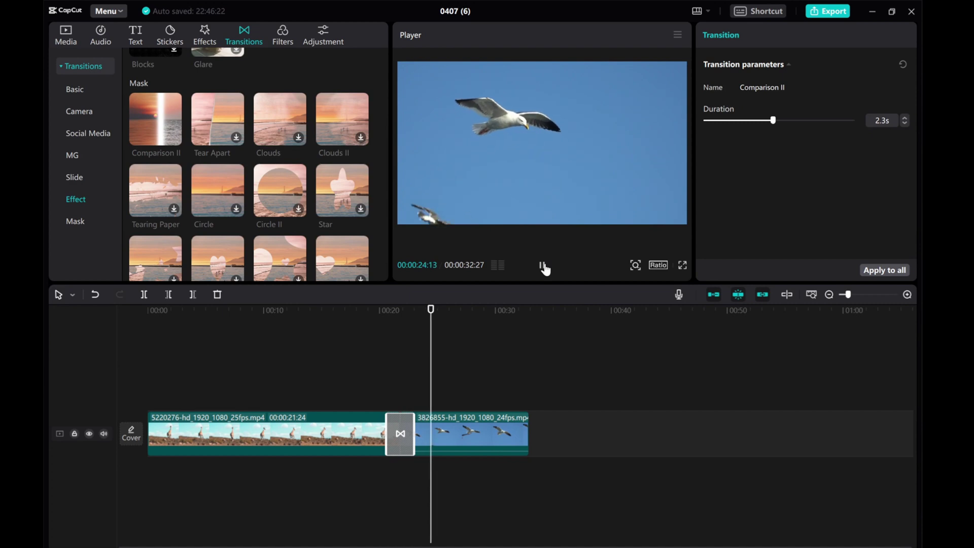
{"action": "left_click", "coordinate": [544, 266]}
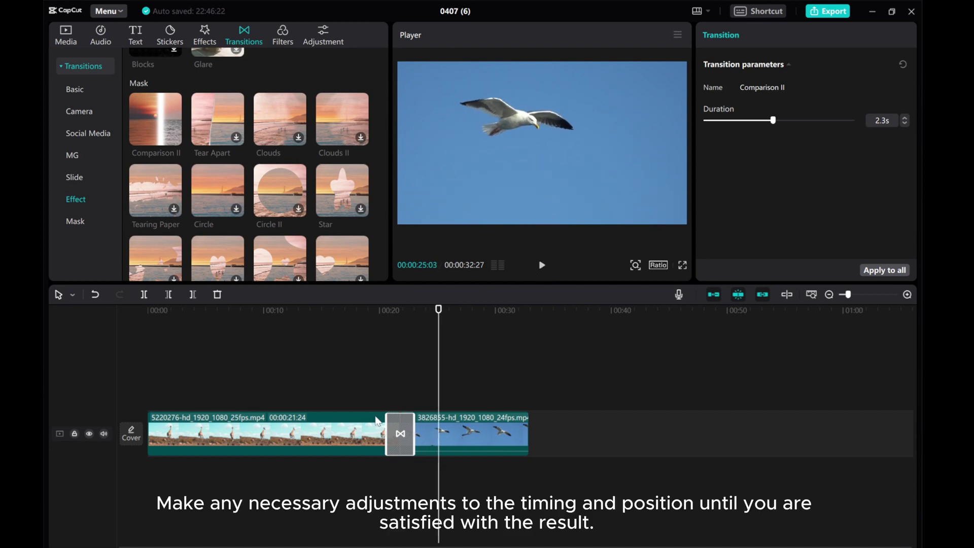
- Extend the transition further to about 3 seconds and preview again
{"action": "left_click_drag", "start_coordinate": [412, 426], "coordinate": [417, 426]}
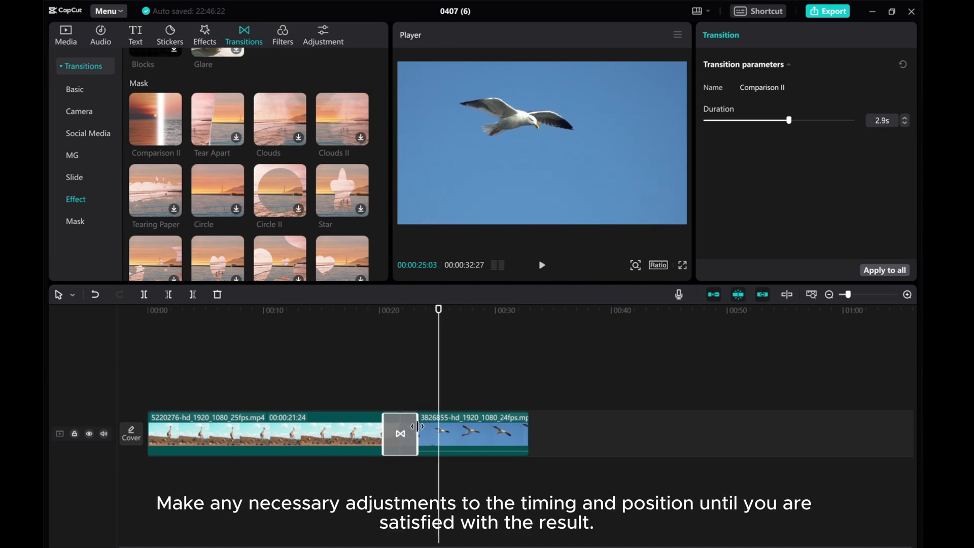
{"action": "left_click", "coordinate": [363, 360]}
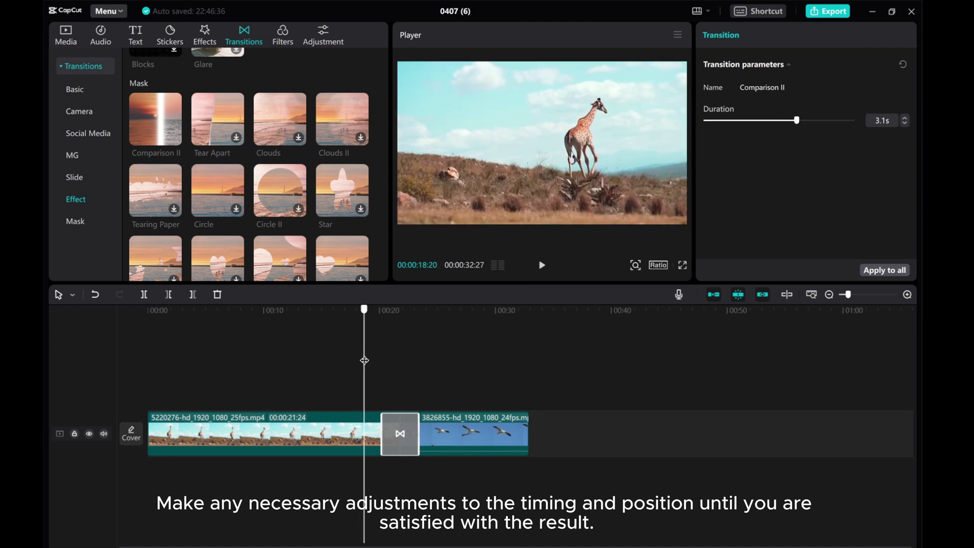
{"action": "left_click", "coordinate": [542, 265]}
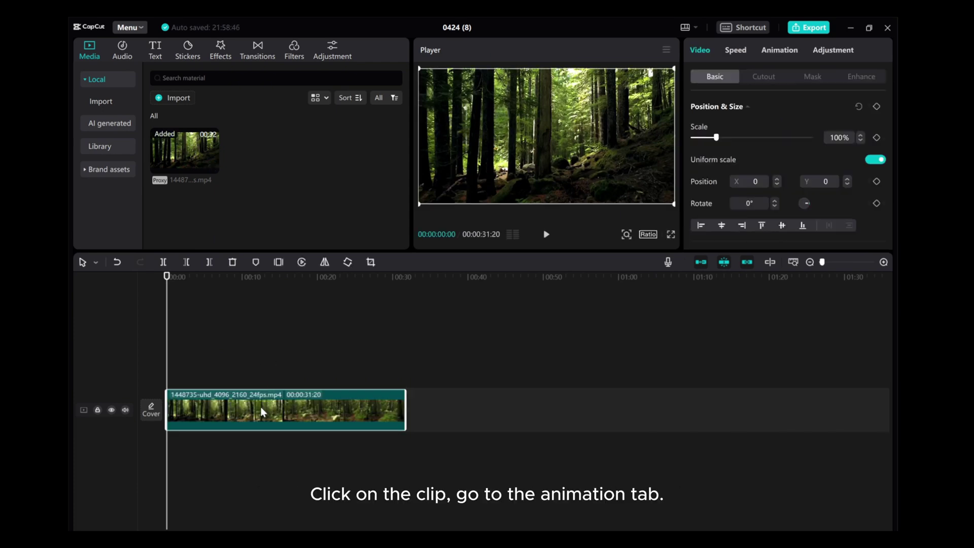
- Apply a 4.0s Fade Out exit animation to the forest clip and preview the ending
{"action": "left_click", "coordinate": [780, 51]}
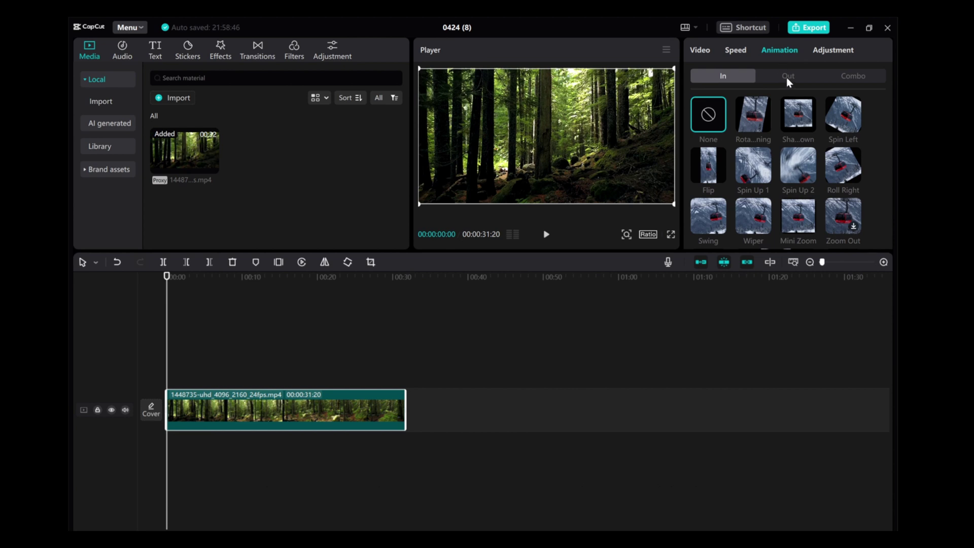
{"action": "left_click", "coordinate": [788, 77]}
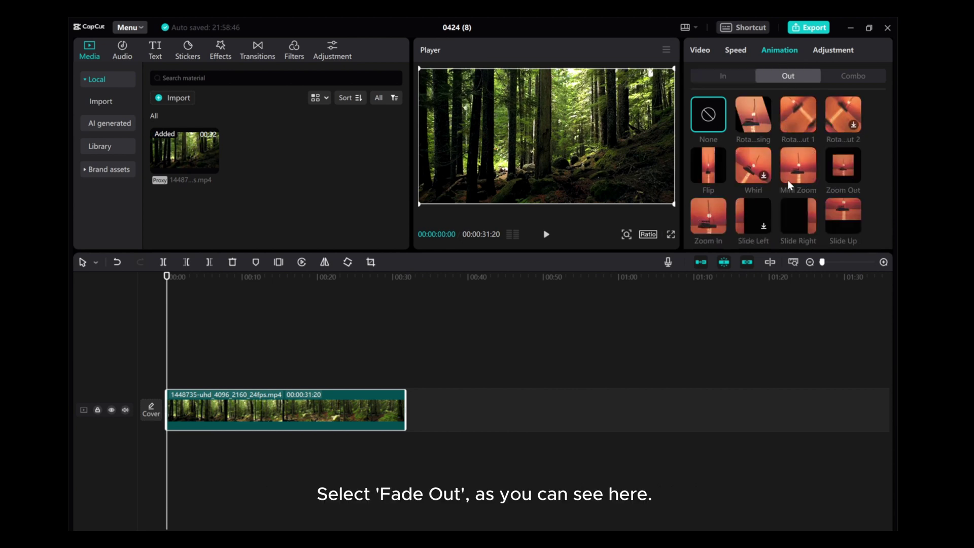
{"action": "scroll", "coordinate": [789, 182], "scroll_direction": "down", "scroll_amount": 2}
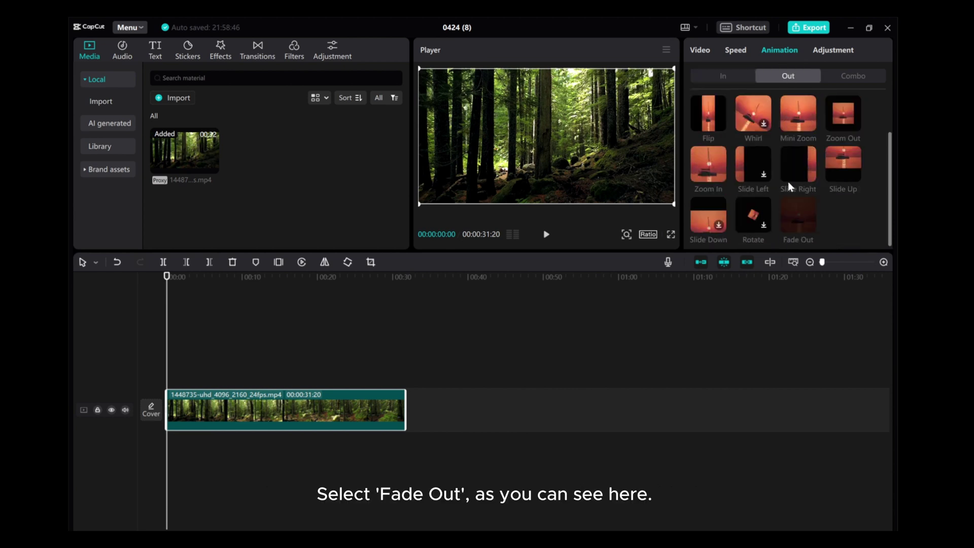
{"action": "left_click", "coordinate": [799, 224]}
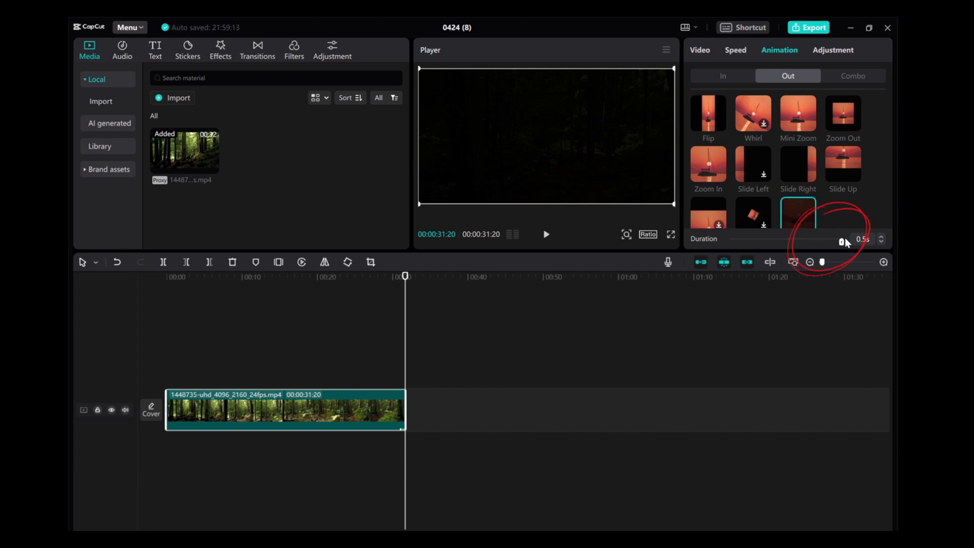
{"action": "left_click_drag", "start_coordinate": [842, 242], "coordinate": [833, 242]}
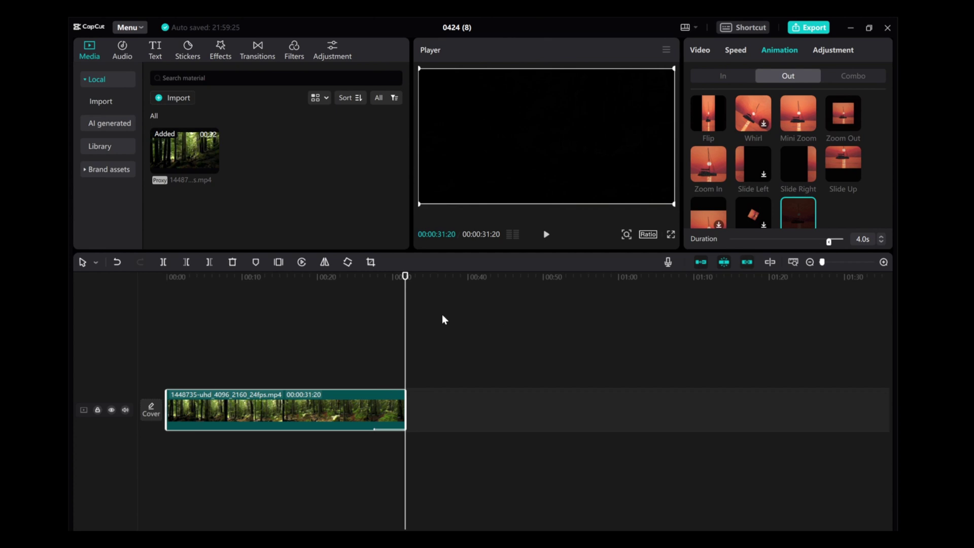
{"action": "left_click_drag", "start_coordinate": [404, 321], "coordinate": [346, 323]}
{"action": "left_click", "coordinate": [547, 235]}
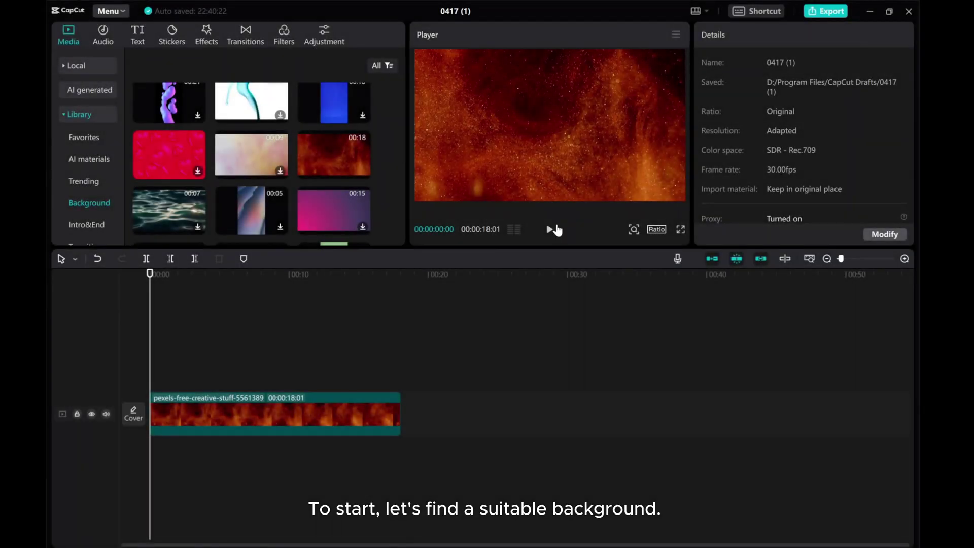
- Preview the fire background, then add a Default text clip at the start
{"action": "left_click", "coordinate": [550, 229]}
{"action": "left_click", "coordinate": [550, 229]}
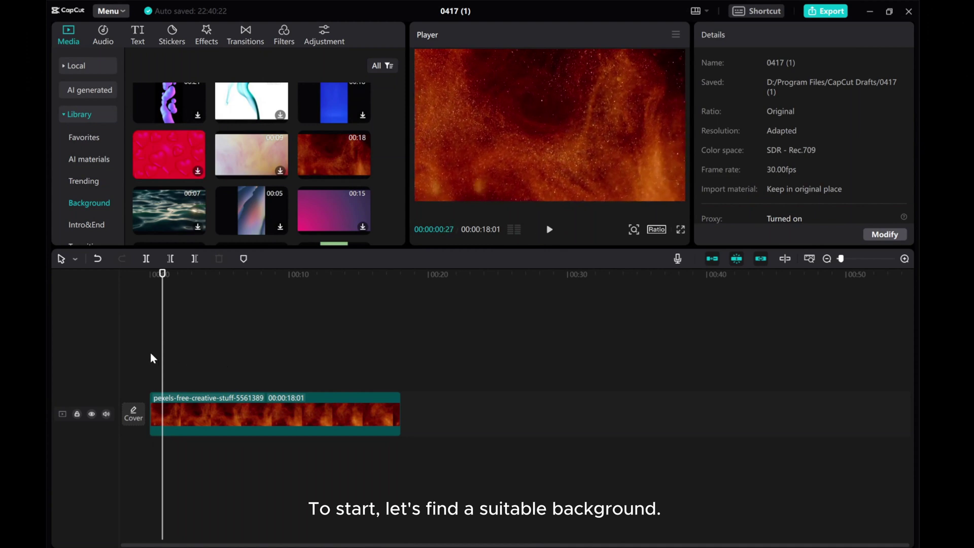
{"action": "left_click", "coordinate": [146, 303]}
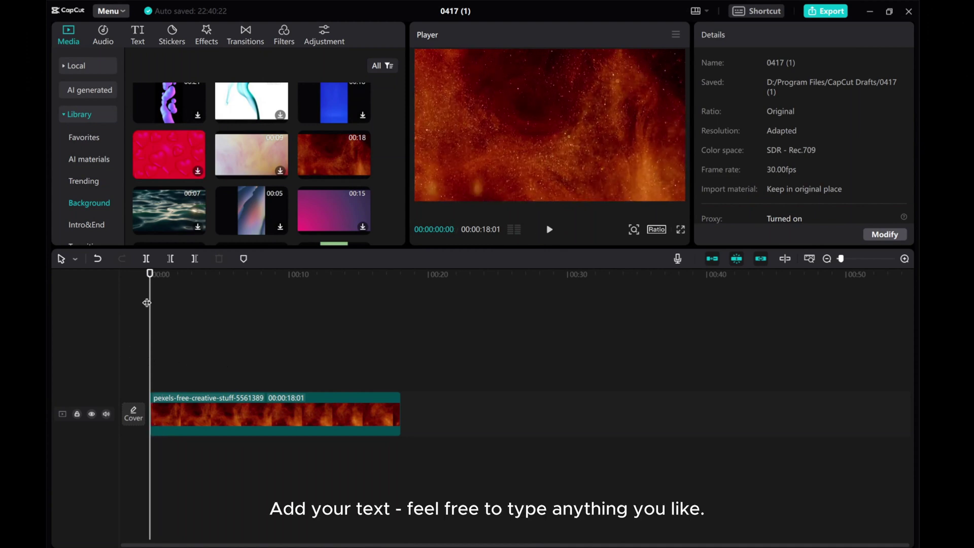
{"action": "left_click", "coordinate": [136, 37]}
{"action": "left_click", "coordinate": [177, 149]}
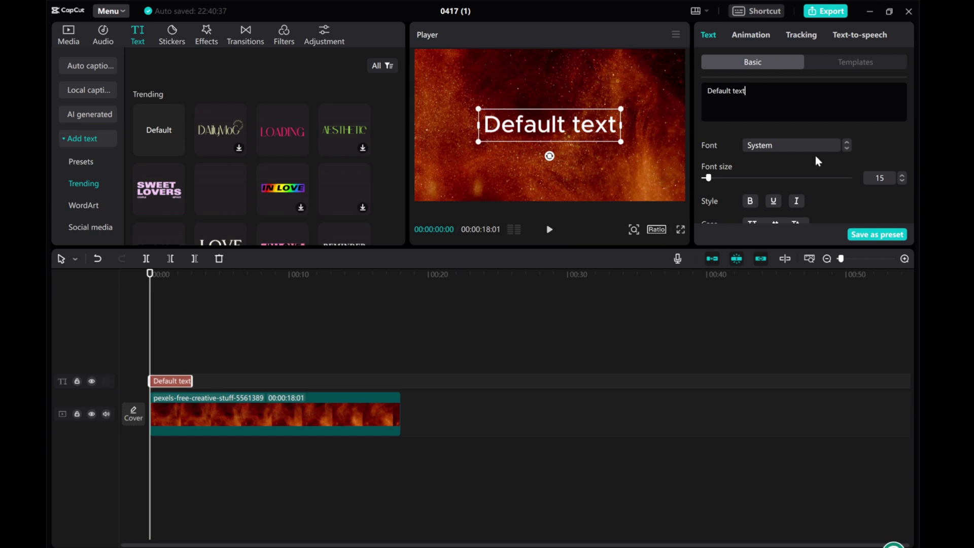
- Make the text bright green and all uppercase
{"action": "scroll", "coordinate": [752, 163], "scroll_direction": "down", "scroll_amount": 3}
{"action": "left_click", "coordinate": [755, 160]}
{"action": "left_click", "coordinate": [816, 344]}
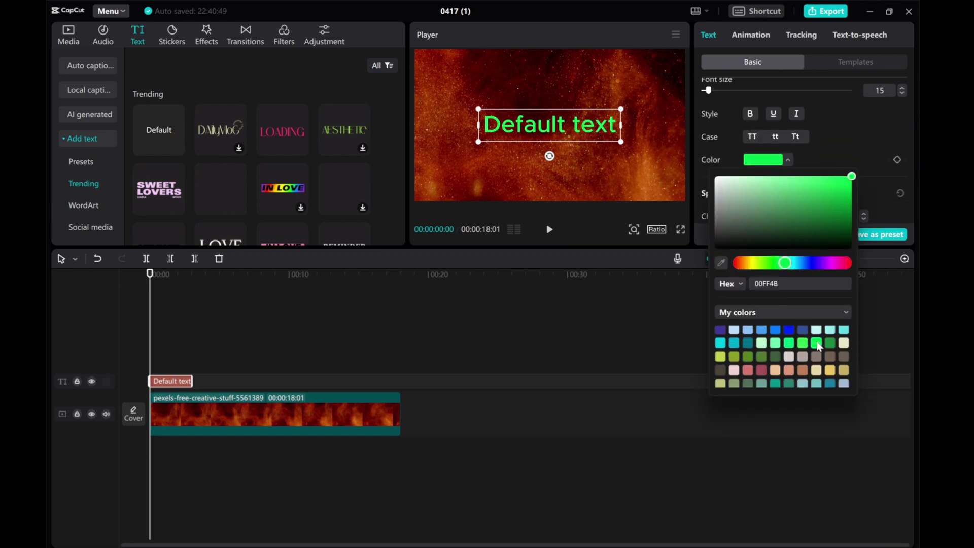
{"action": "left_click", "coordinate": [752, 136]}
- Turn on the text outline and glow, and make the outline white
{"action": "scroll", "coordinate": [767, 170], "scroll_direction": "down", "scroll_amount": 4}
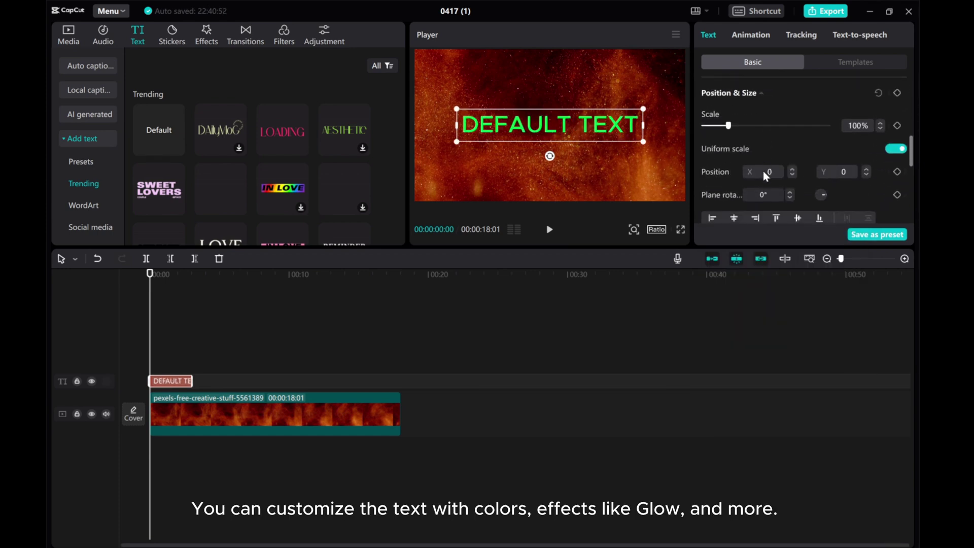
{"action": "scroll", "coordinate": [763, 172], "scroll_direction": "down", "scroll_amount": 4}
{"action": "left_click", "coordinate": [705, 169]}
{"action": "scroll", "coordinate": [756, 177], "scroll_direction": "down", "scroll_amount": 2}
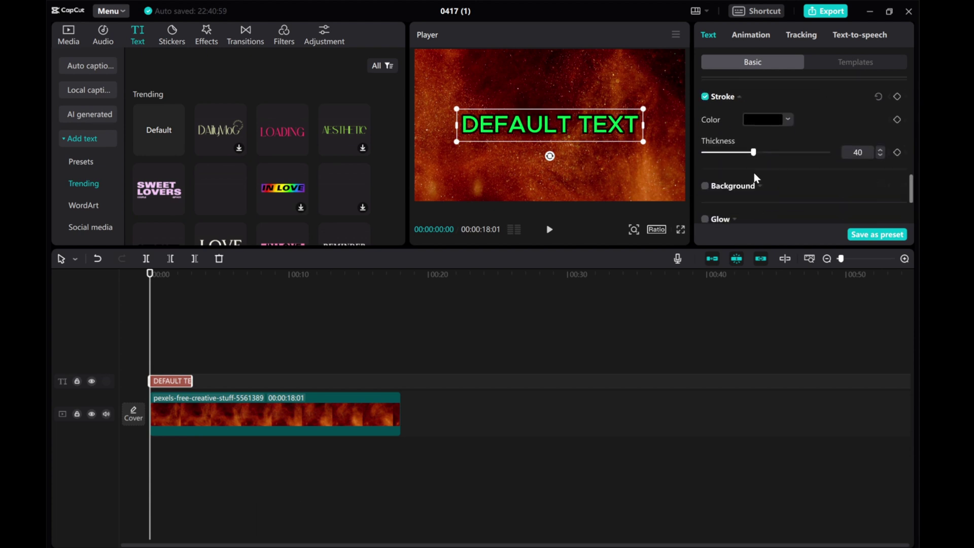
{"action": "scroll", "coordinate": [755, 178], "scroll_direction": "down", "scroll_amount": 2}
{"action": "left_click", "coordinate": [741, 160]}
{"action": "scroll", "coordinate": [746, 163], "scroll_direction": "up", "scroll_amount": 3}
{"action": "left_click", "coordinate": [768, 148]}
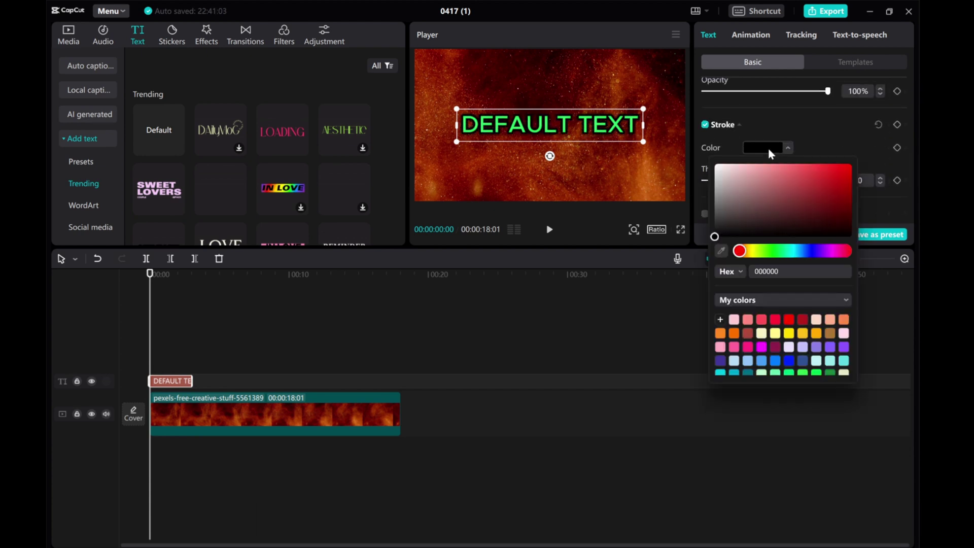
{"action": "left_click", "coordinate": [717, 166]}
- Make the glow white and lower its intensity to 41
{"action": "scroll", "coordinate": [753, 199], "scroll_direction": "down", "scroll_amount": 3}
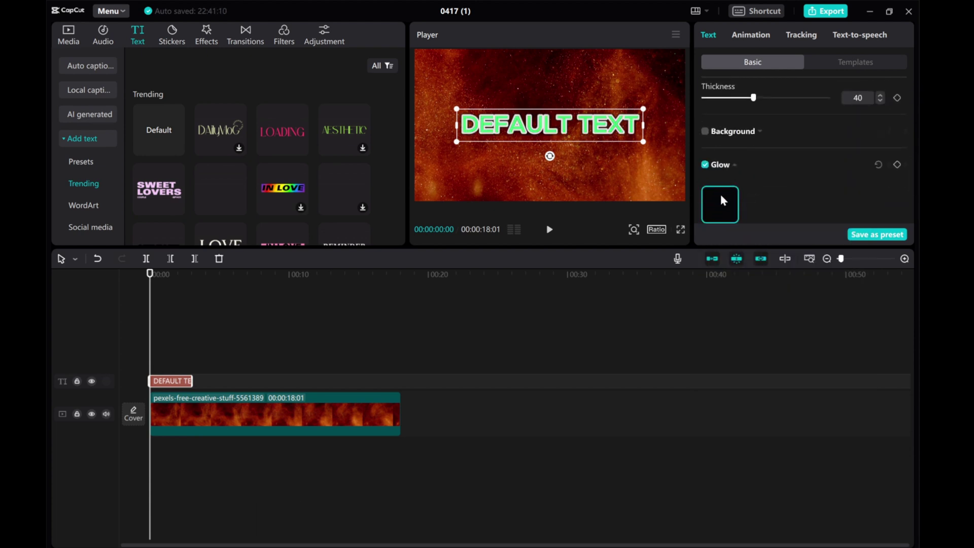
{"action": "scroll", "coordinate": [723, 201], "scroll_direction": "down", "scroll_amount": 1}
{"action": "left_click", "coordinate": [761, 194]}
{"action": "left_click", "coordinate": [711, 216]}
{"action": "scroll", "coordinate": [771, 168], "scroll_direction": "down", "scroll_amount": 1}
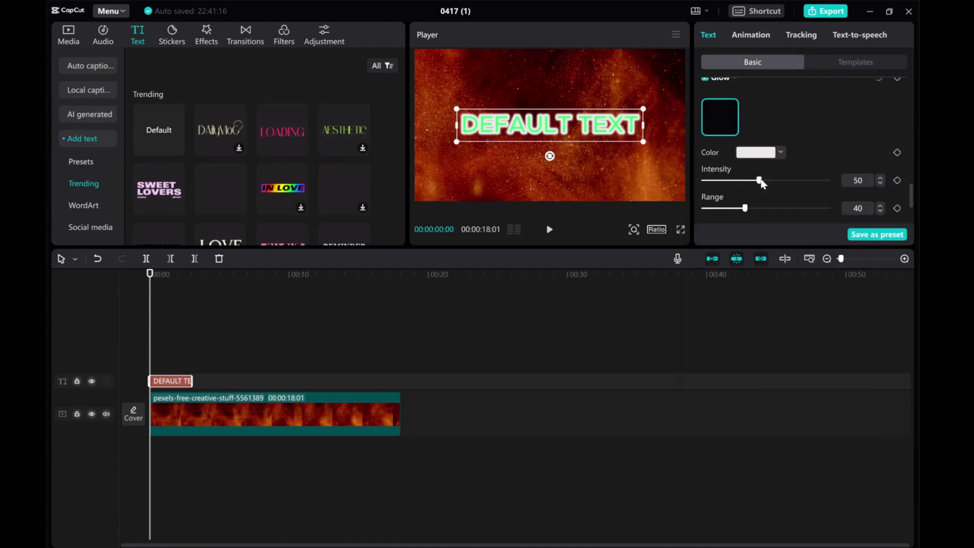
{"action": "left_click_drag", "start_coordinate": [760, 181], "coordinate": [747, 180]}
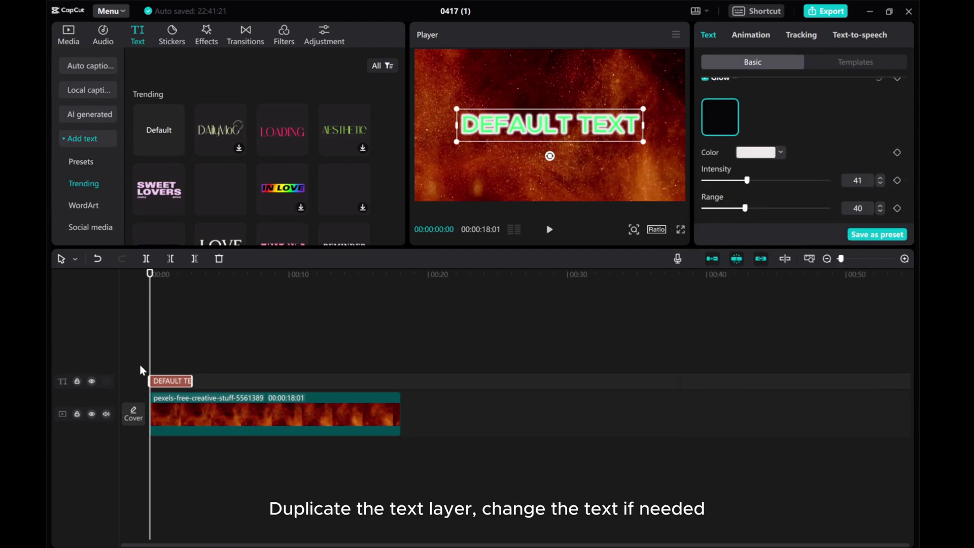
- Copy the text clip and place the pasted copy right after the original
{"action": "right_click", "coordinate": [178, 385]}
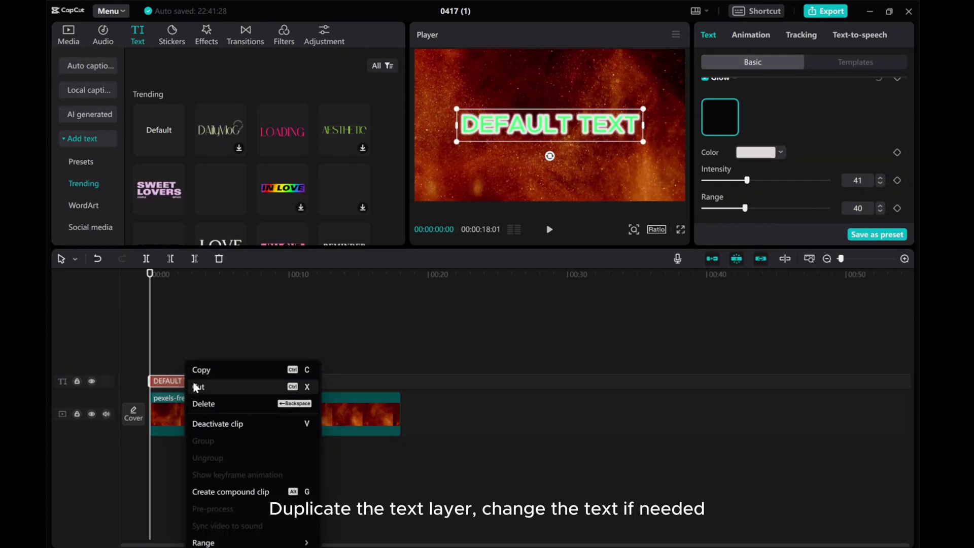
{"action": "left_click", "coordinate": [201, 370]}
{"action": "right_click", "coordinate": [188, 352]}
{"action": "left_click", "coordinate": [206, 360]}
{"action": "left_click_drag", "start_coordinate": [173, 364], "coordinate": [213, 386]}
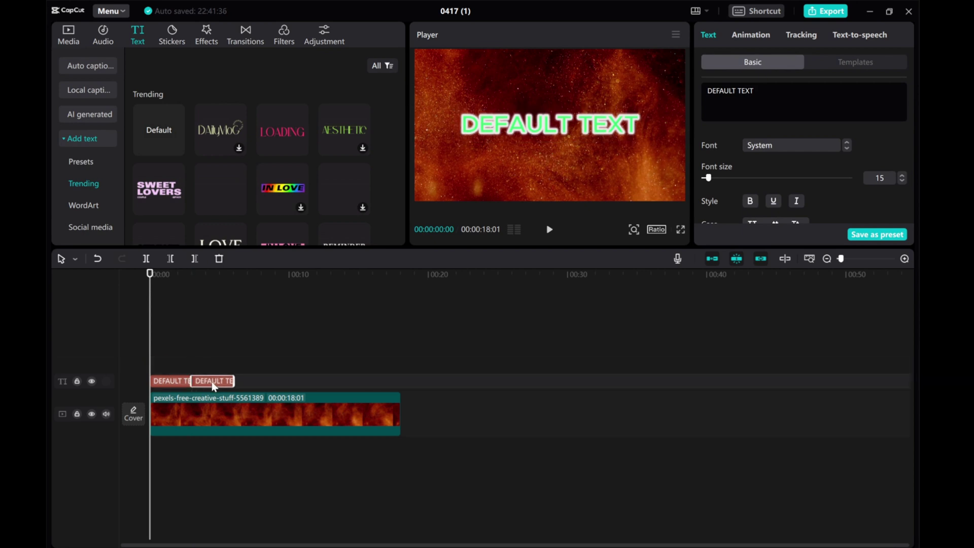
- Recolour the copied text orange (FFA800)
{"action": "scroll", "coordinate": [754, 154], "scroll_direction": "down", "scroll_amount": 3}
{"action": "left_click", "coordinate": [763, 159]}
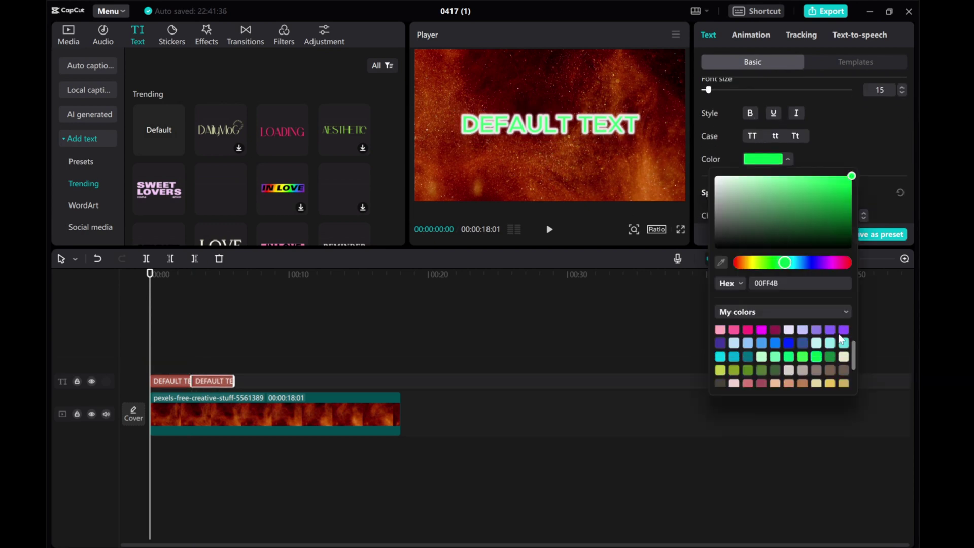
{"action": "scroll", "coordinate": [827, 350], "scroll_direction": "up", "scroll_amount": 4}
{"action": "left_click", "coordinate": [816, 346]}
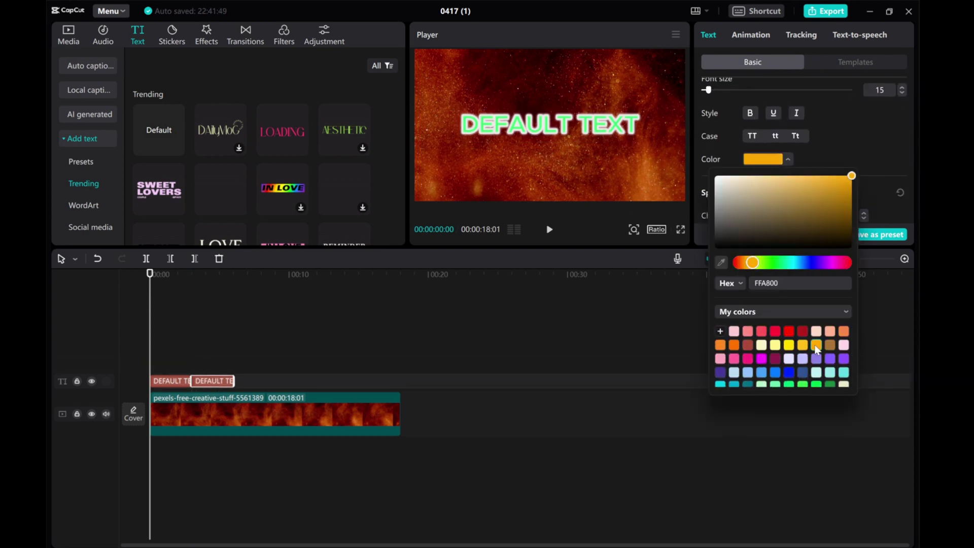
- Turn off the glow on the second text clip
{"action": "left_click_drag", "start_coordinate": [151, 325], "coordinate": [216, 331]}
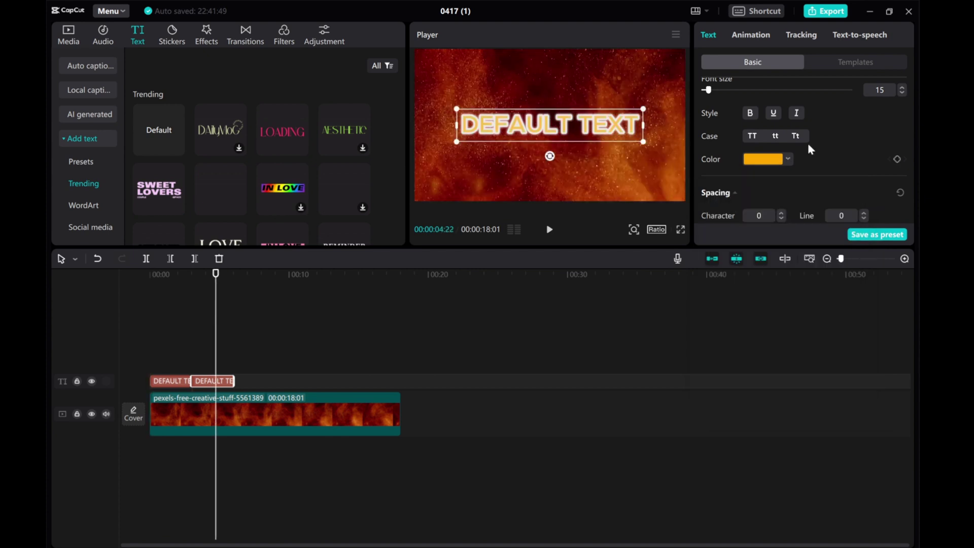
{"action": "scroll", "coordinate": [811, 163], "scroll_direction": "up", "scroll_amount": 1}
{"action": "scroll", "coordinate": [795, 179], "scroll_direction": "down", "scroll_amount": 6}
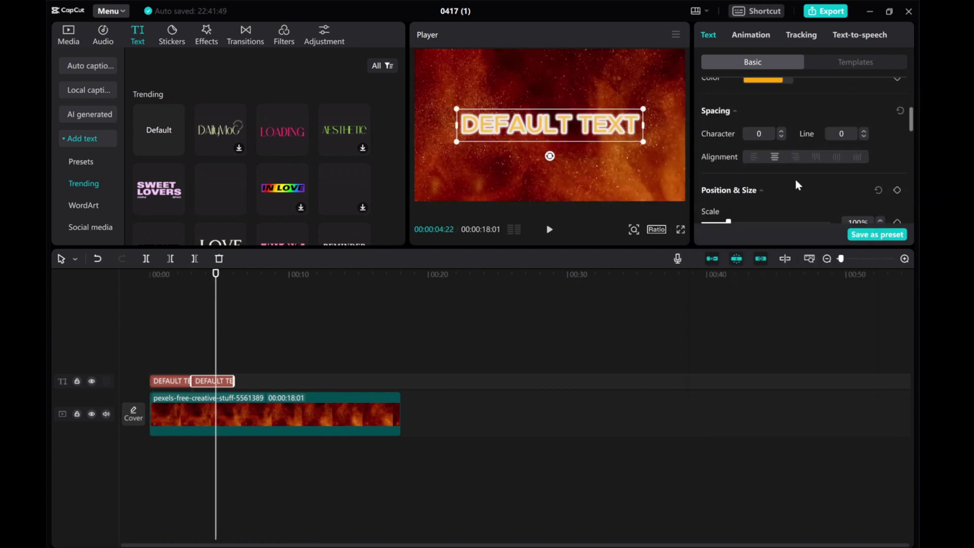
{"action": "scroll", "coordinate": [774, 174], "scroll_direction": "down", "scroll_amount": 10}
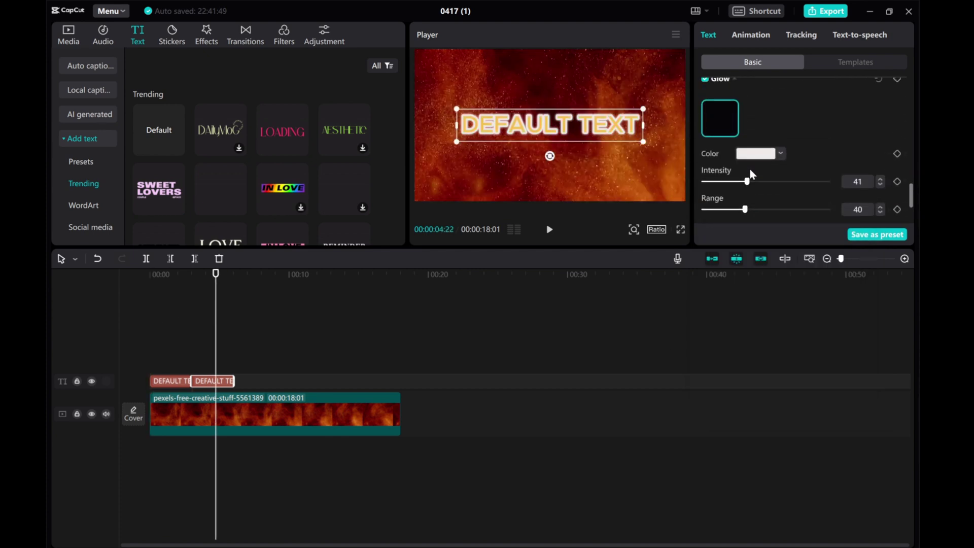
{"action": "scroll", "coordinate": [750, 169], "scroll_direction": "up", "scroll_amount": 3}
{"action": "left_click", "coordinate": [705, 123]}
{"action": "scroll", "coordinate": [750, 169], "scroll_direction": "up", "scroll_amount": 4}
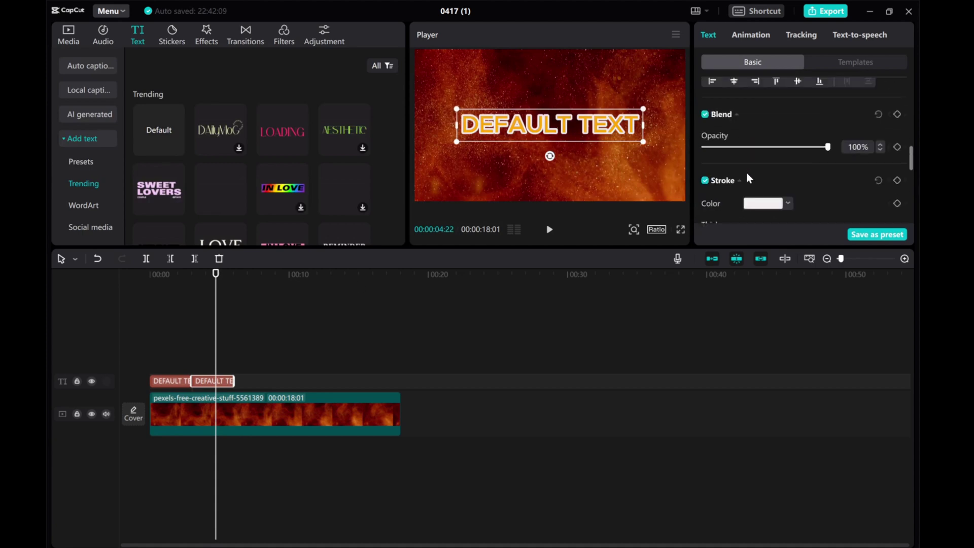
- Duplicate the text clip again, place it third, and colour it purple
{"action": "right_click", "coordinate": [229, 379]}
{"action": "left_click", "coordinate": [243, 368]}
{"action": "key", "text": "ctrl+v"}
{"action": "left_click_drag", "start_coordinate": [235, 370], "coordinate": [255, 382]}
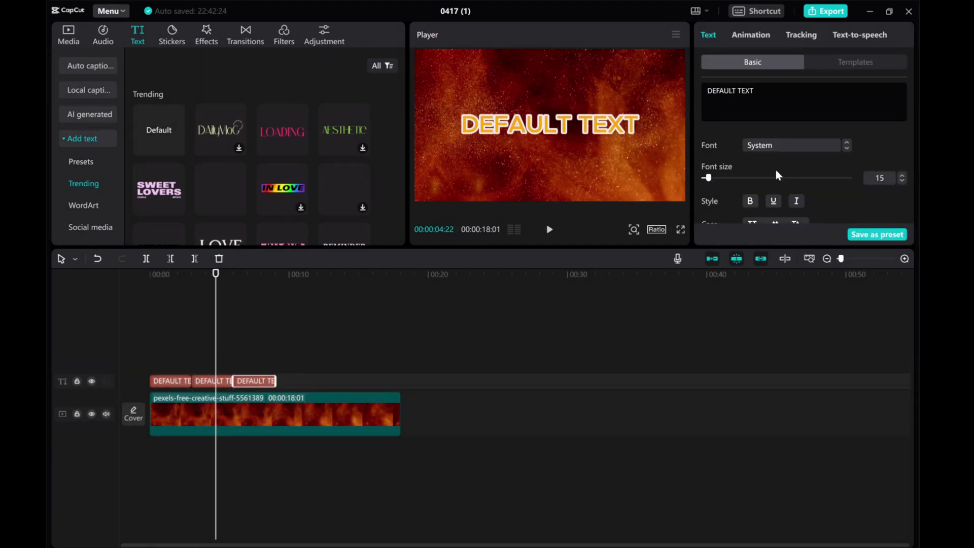
{"action": "scroll", "coordinate": [776, 169], "scroll_direction": "down", "scroll_amount": 5}
{"action": "left_click", "coordinate": [763, 114]}
{"action": "left_click", "coordinate": [842, 312]}
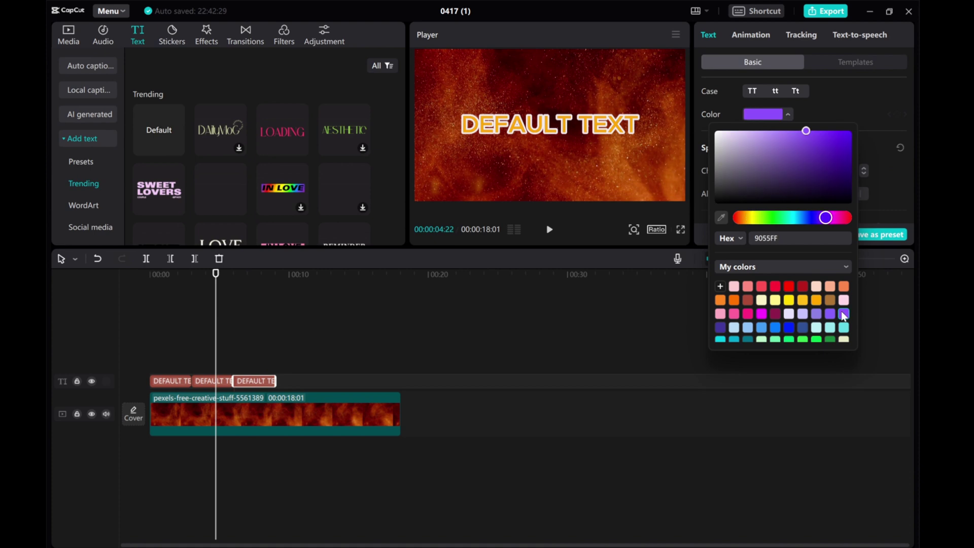
- Turn the third, second and first text clips each into a compound clip
{"action": "left_click", "coordinate": [258, 345]}
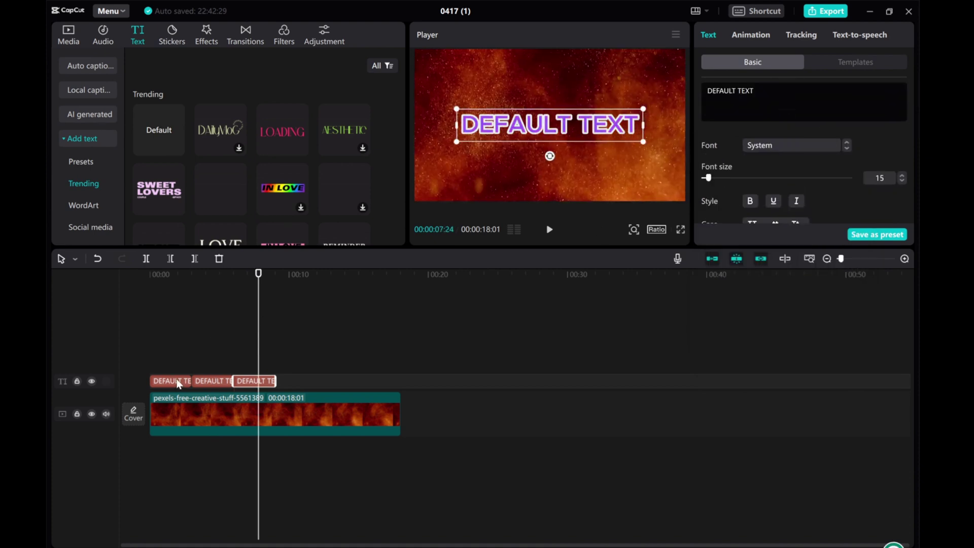
{"action": "right_click", "coordinate": [256, 385]}
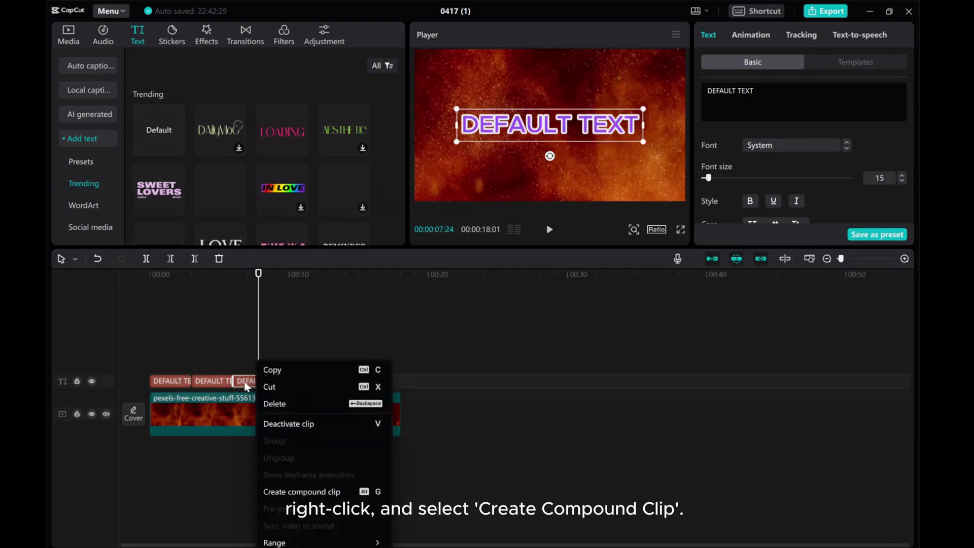
{"action": "left_click", "coordinate": [303, 492]}
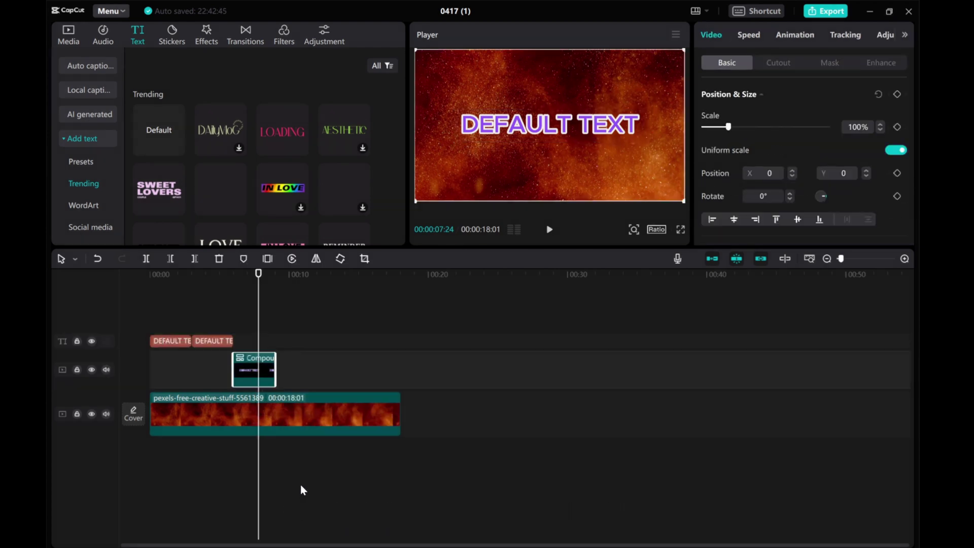
{"action": "left_click", "coordinate": [214, 342]}
{"action": "right_click", "coordinate": [213, 347]}
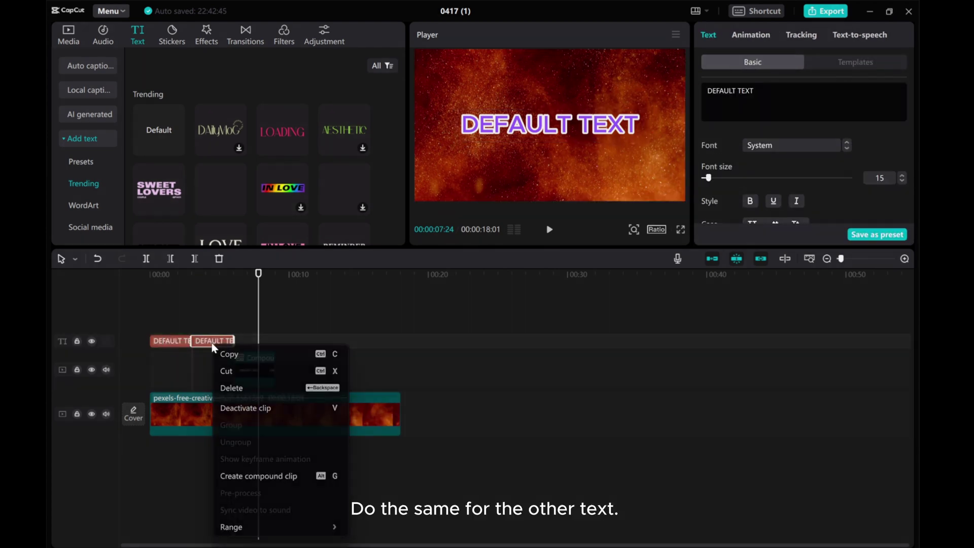
{"action": "left_click", "coordinate": [254, 473]}
{"action": "right_click", "coordinate": [172, 321]}
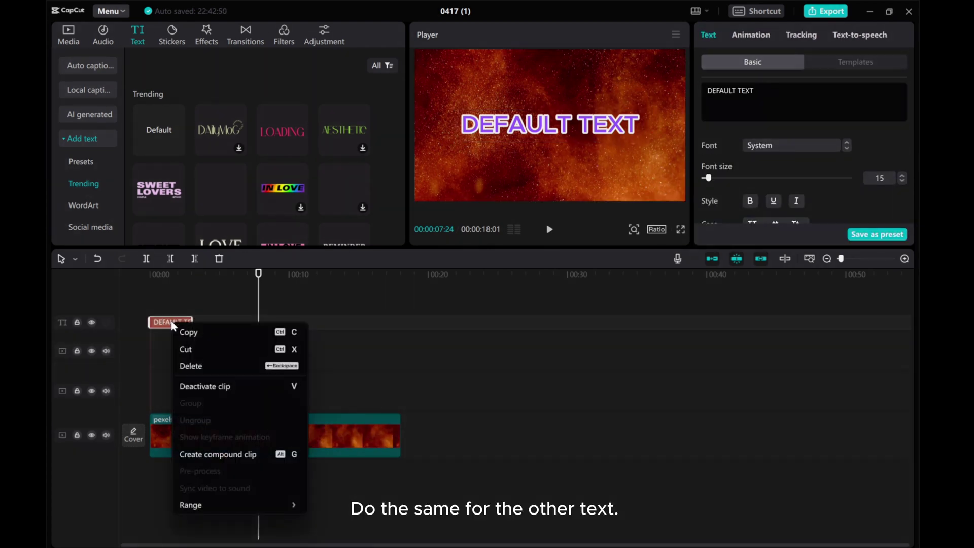
{"action": "left_click", "coordinate": [207, 454]}
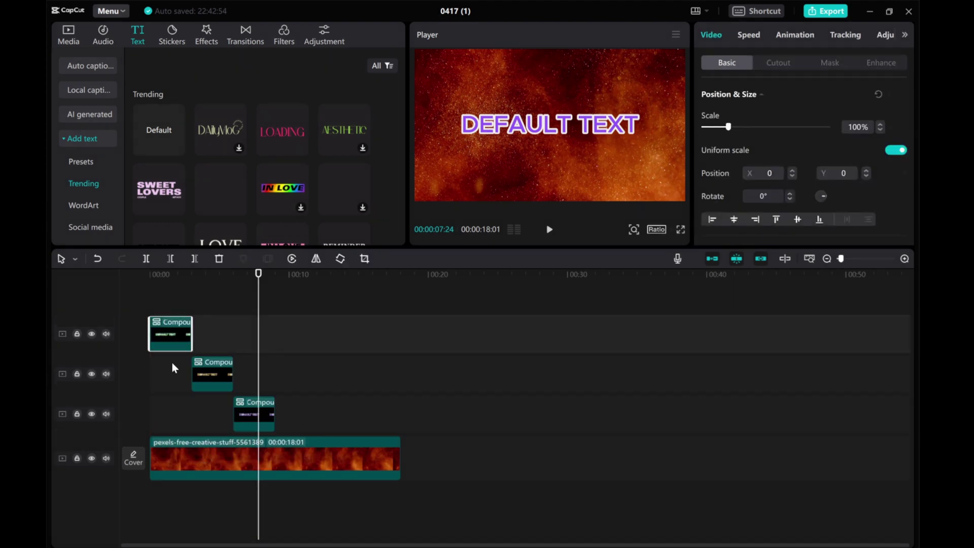
- Line up the second and third compound clips on the first clip's track
{"action": "left_click_drag", "start_coordinate": [206, 377], "coordinate": [207, 333]}
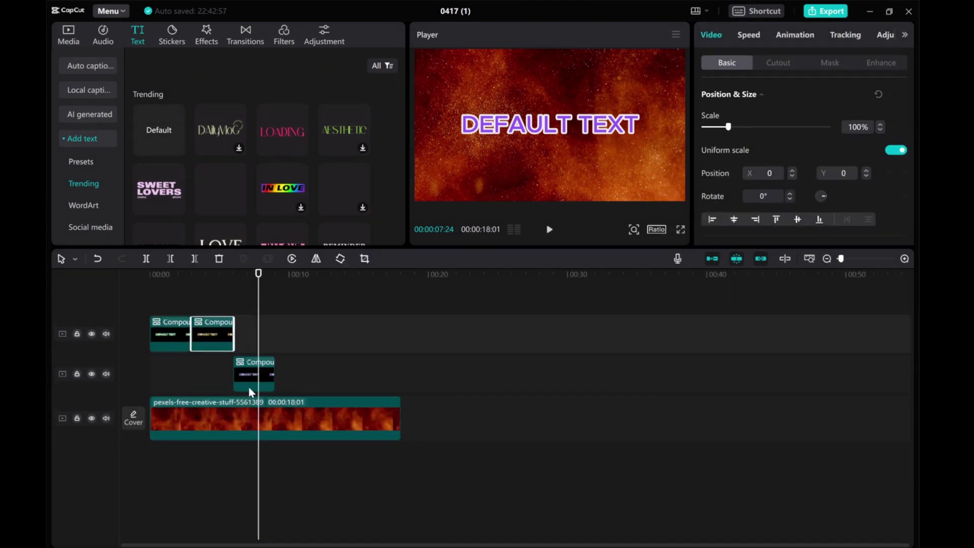
{"action": "left_click_drag", "start_coordinate": [249, 388], "coordinate": [248, 343]}
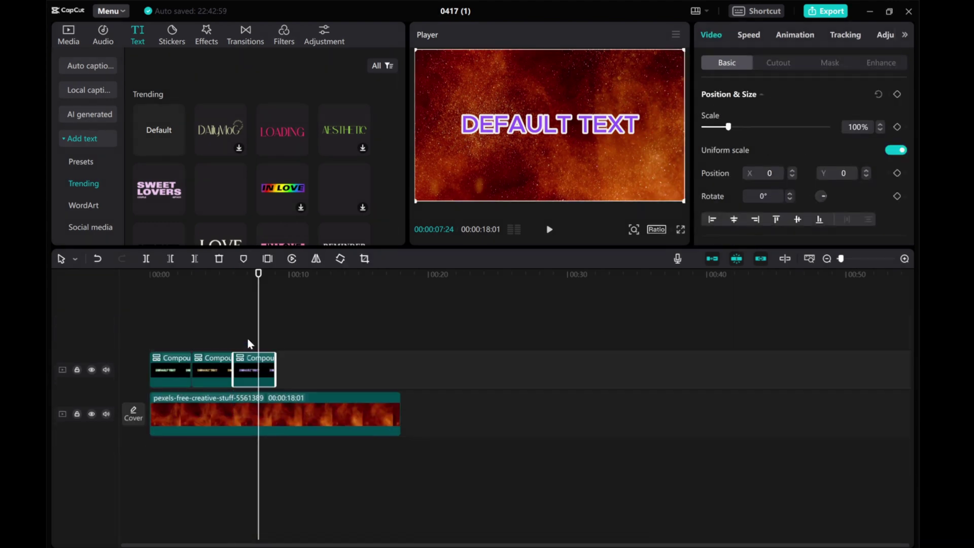
{"action": "left_click", "coordinate": [171, 372]}
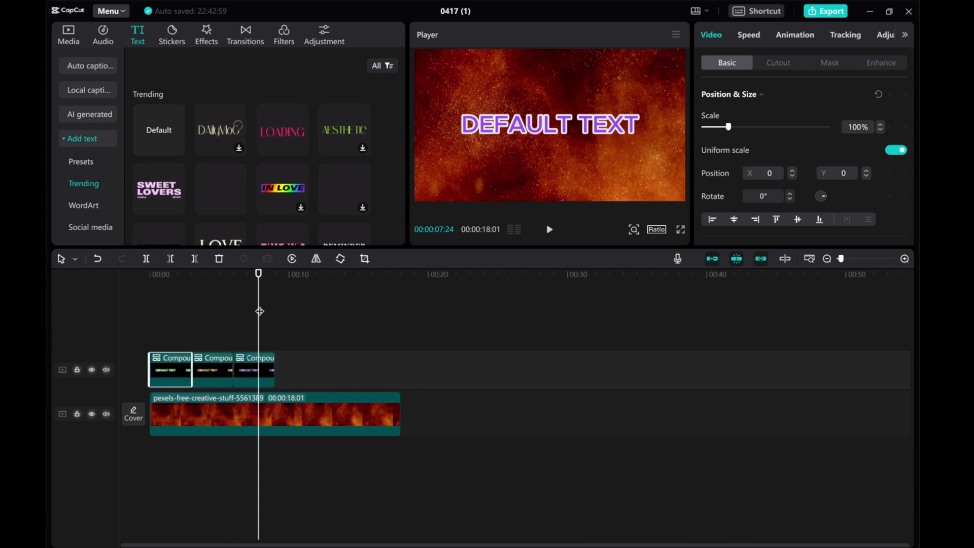
- Add a Slide transition before the second compound clip, accepting duplicate frames
{"action": "left_click_drag", "start_coordinate": [259, 311], "coordinate": [181, 312]}
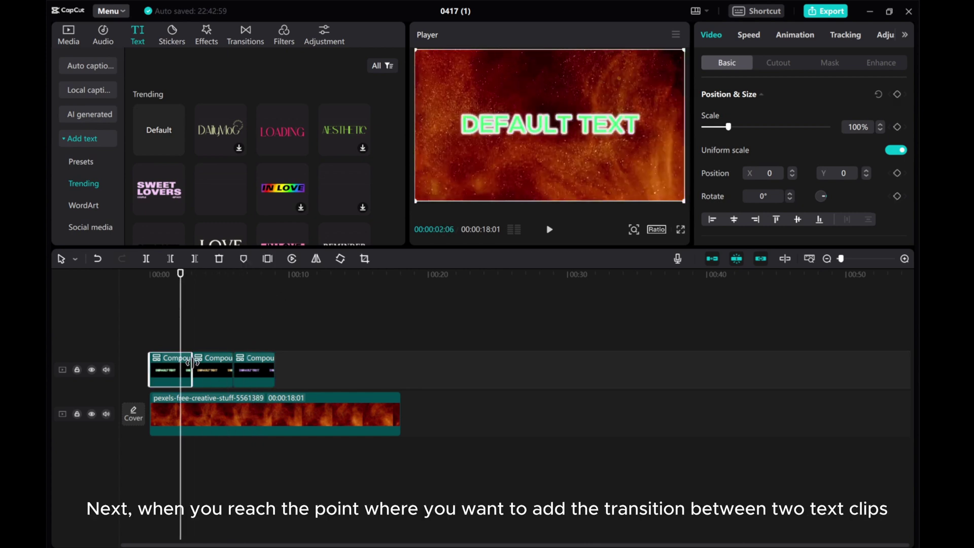
{"action": "left_click_drag", "start_coordinate": [179, 330], "coordinate": [191, 332]}
{"action": "left_click", "coordinate": [211, 372]}
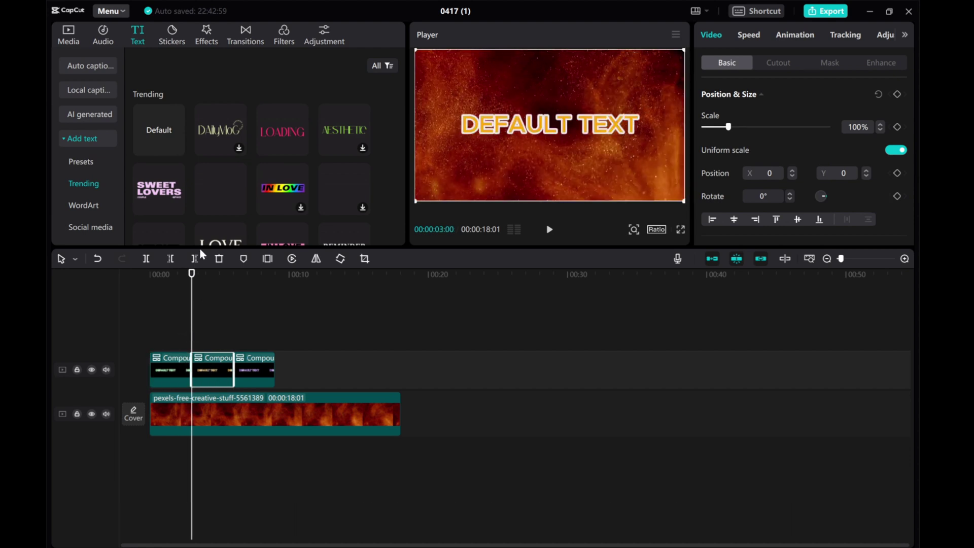
{"action": "left_click", "coordinate": [245, 31]}
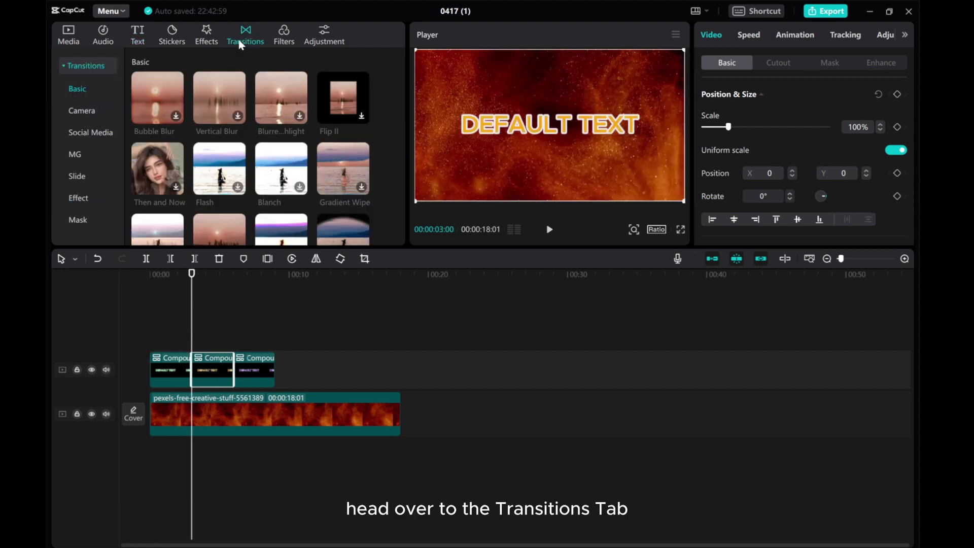
{"action": "scroll", "coordinate": [230, 190], "scroll_direction": "down", "scroll_amount": 1}
{"action": "scroll", "coordinate": [229, 190], "scroll_direction": "down", "scroll_amount": 3}
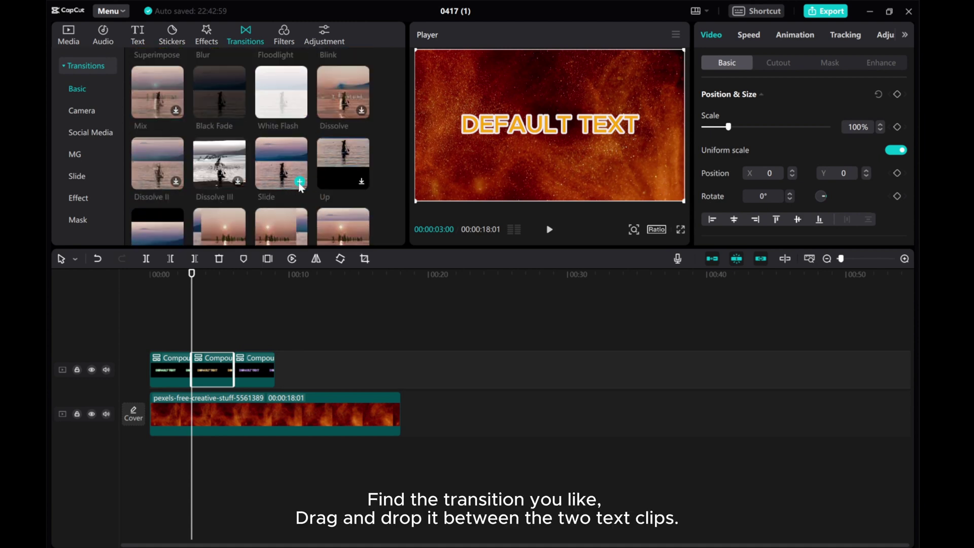
{"action": "left_click", "coordinate": [300, 181]}
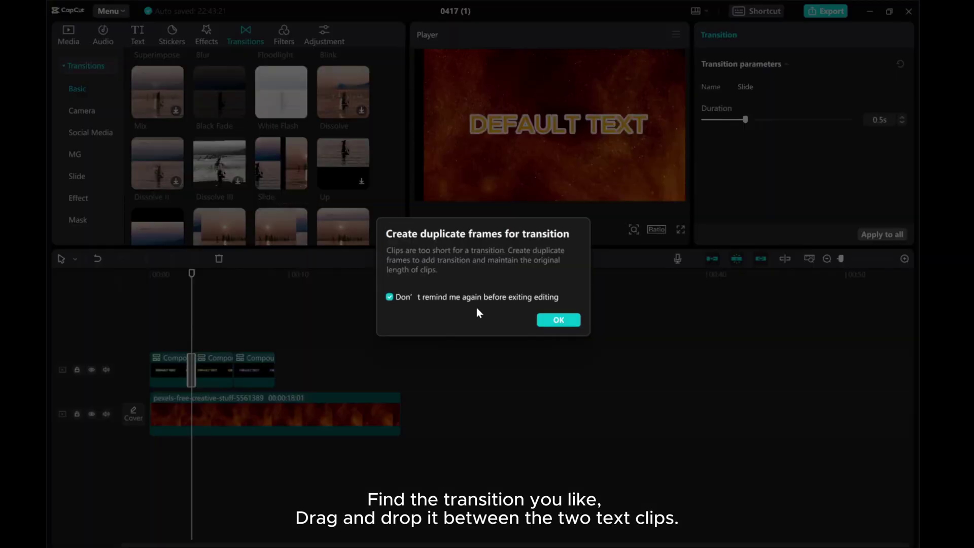
{"action": "left_click", "coordinate": [558, 320]}
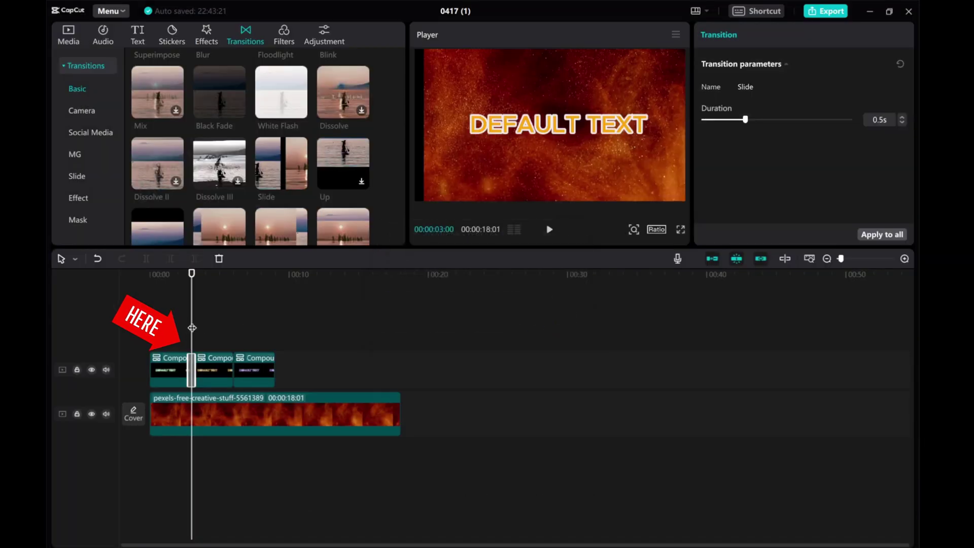
- Play back from just before the Slide transition to check it
{"action": "left_click_drag", "start_coordinate": [188, 327], "coordinate": [180, 326]}
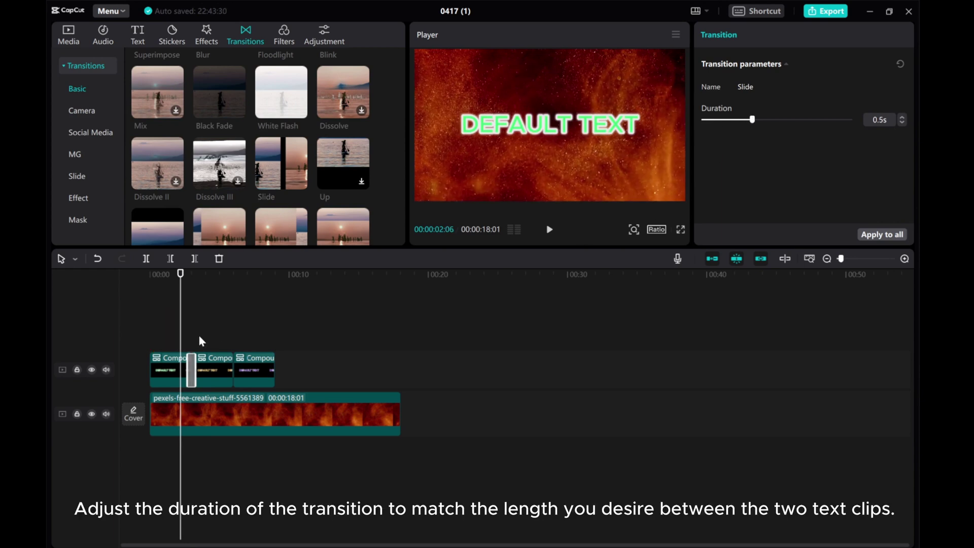
{"action": "left_click_drag", "start_coordinate": [180, 344], "coordinate": [183, 340]}
{"action": "left_click", "coordinate": [549, 230]}
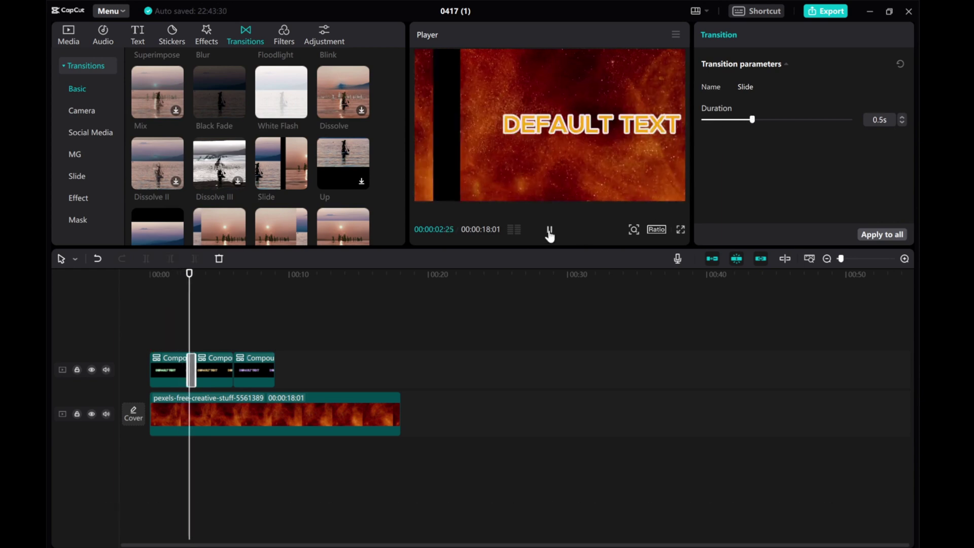
{"action": "key", "text": "space"}
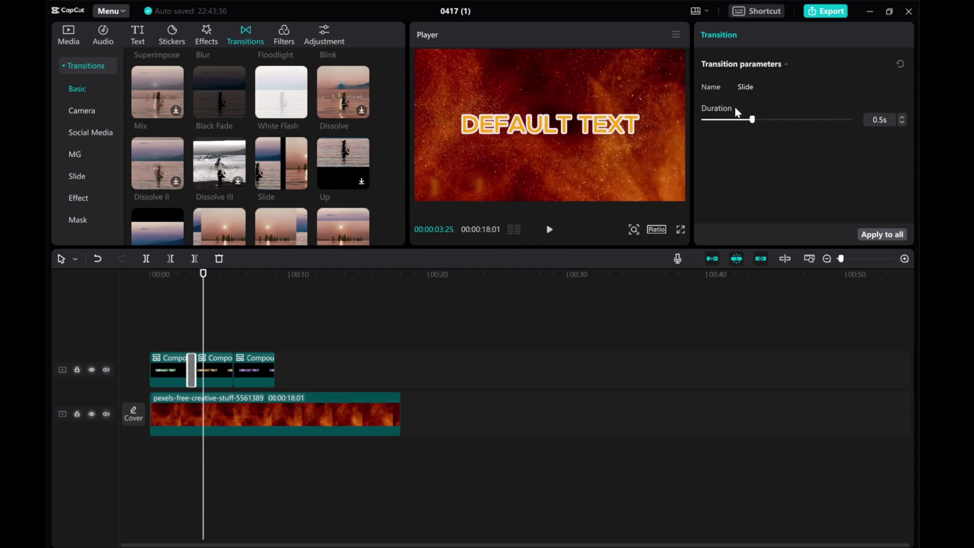
- Apply the 1.1s Slide transition to all cuts and preview the three texts
{"action": "left_click_drag", "start_coordinate": [203, 337], "coordinate": [176, 343]}
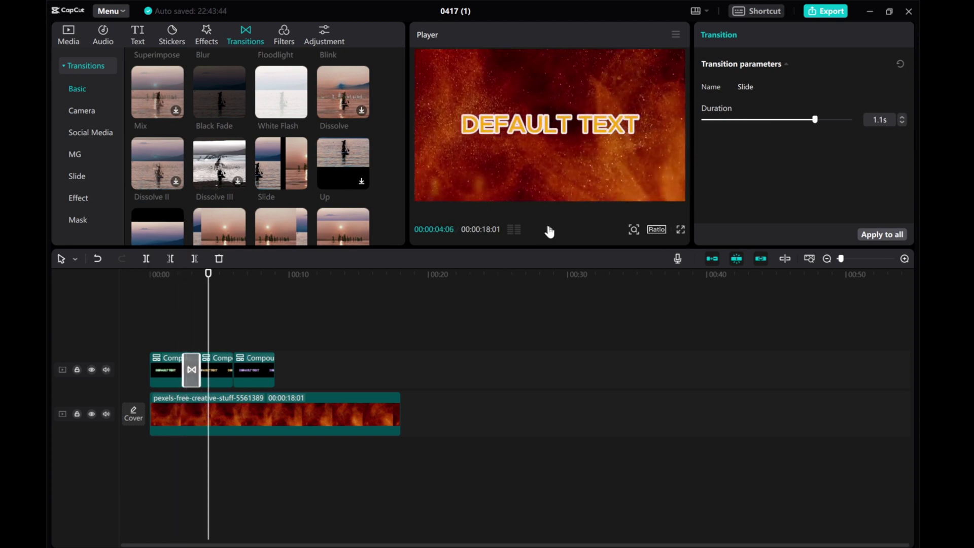
{"action": "left_click", "coordinate": [872, 235]}
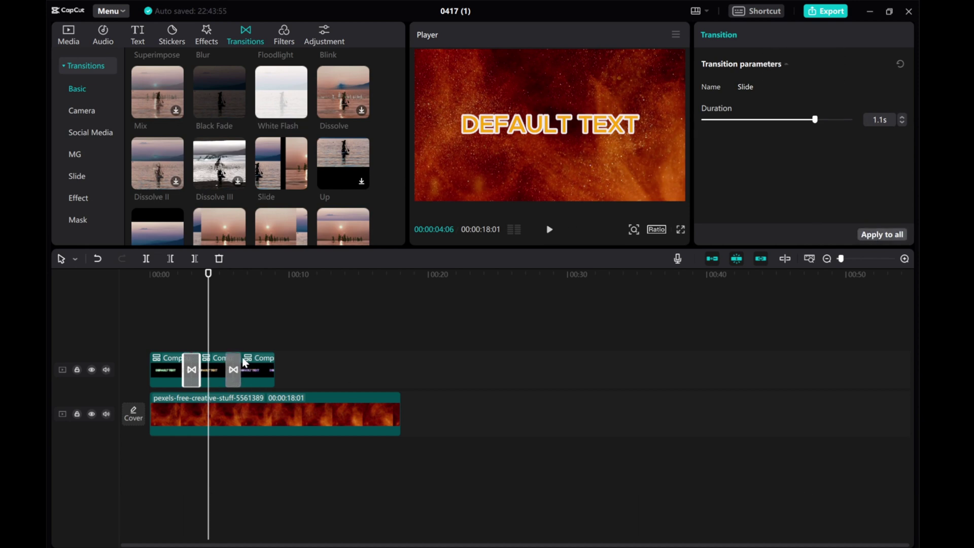
{"action": "left_click_drag", "start_coordinate": [210, 330], "coordinate": [169, 333]}
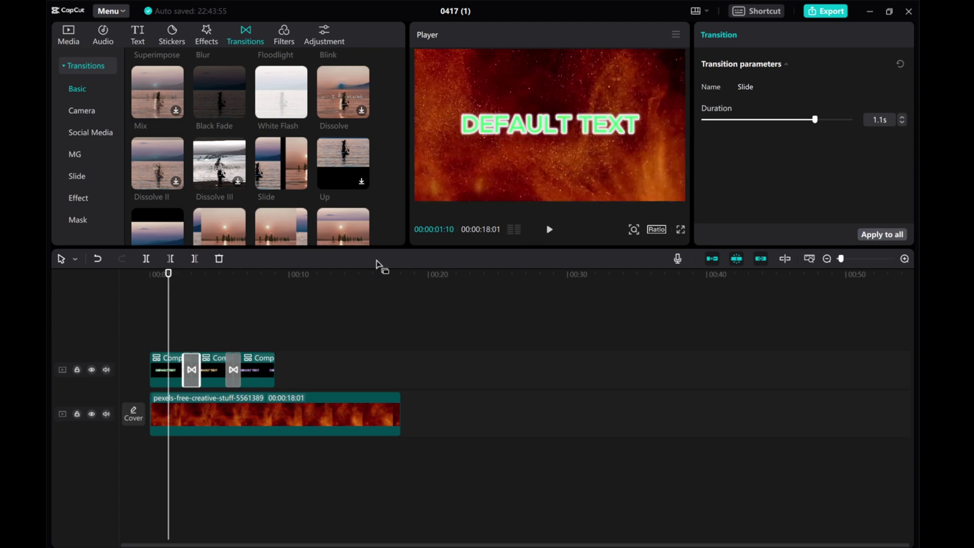
{"action": "left_click", "coordinate": [549, 231]}
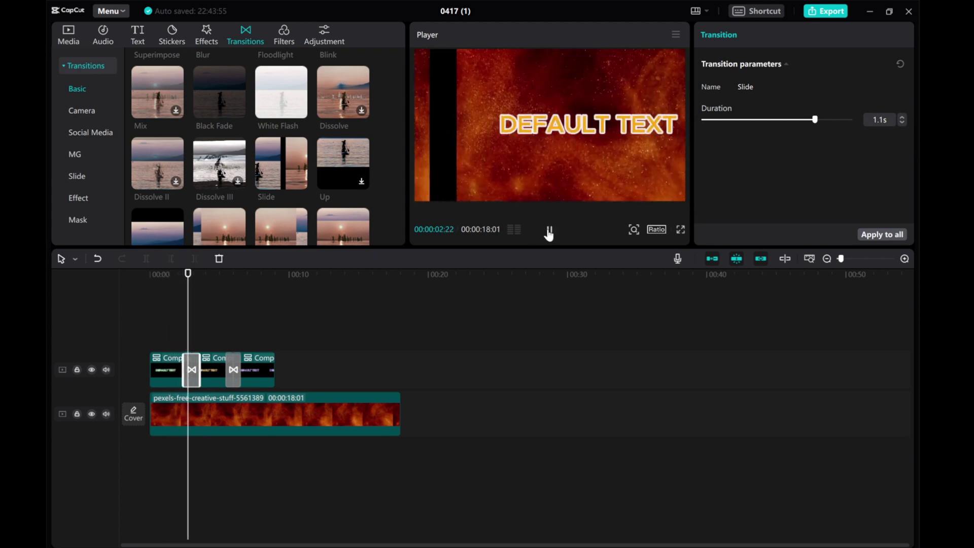